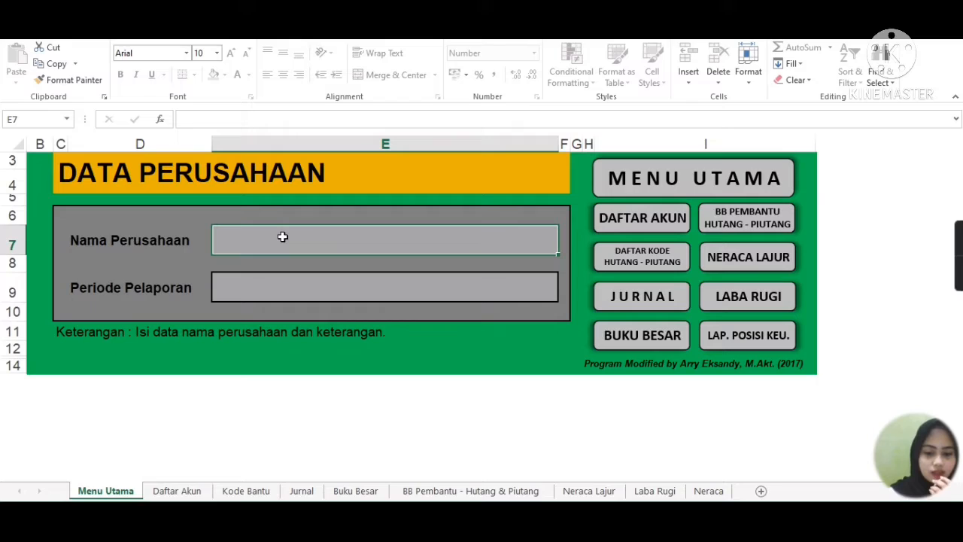
# Enter the consulting company's name on Menu Utama and set the reporting period to April-16
pyautogui.write('Perusa')
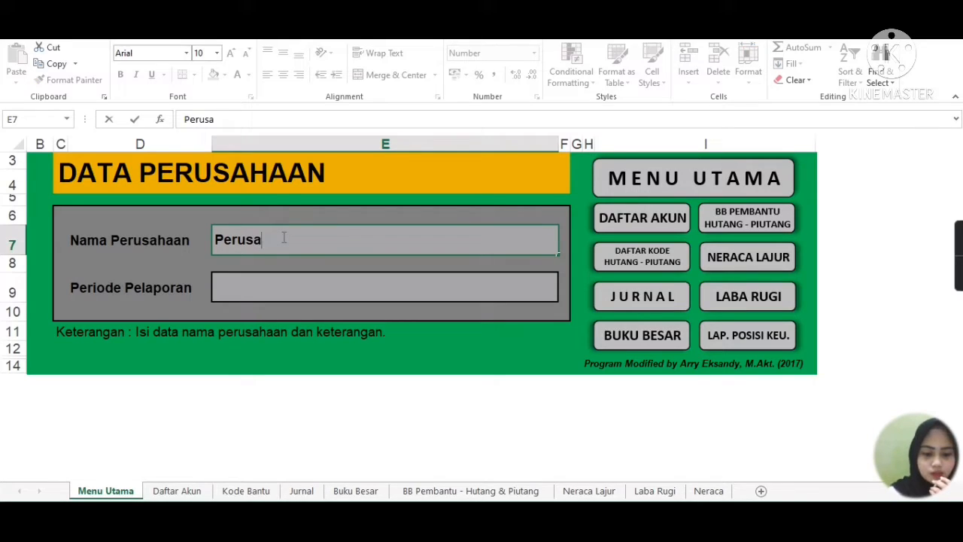
pyautogui.write('haan ')
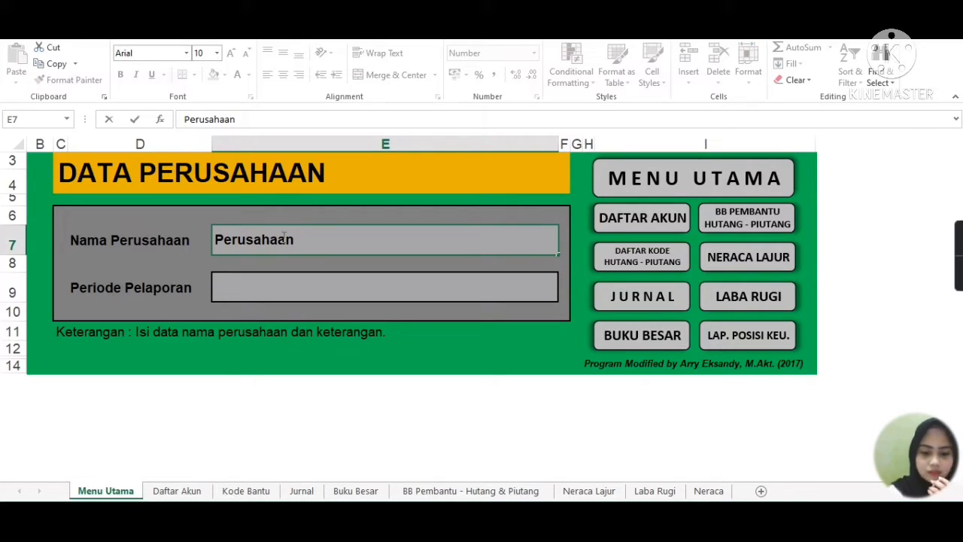
pyautogui.write('Kon')
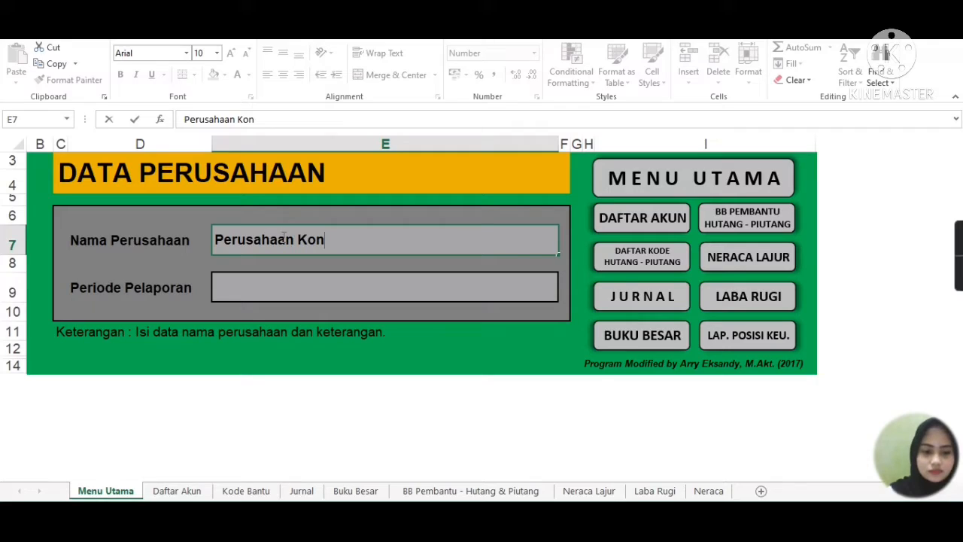
pyautogui.write('sult')
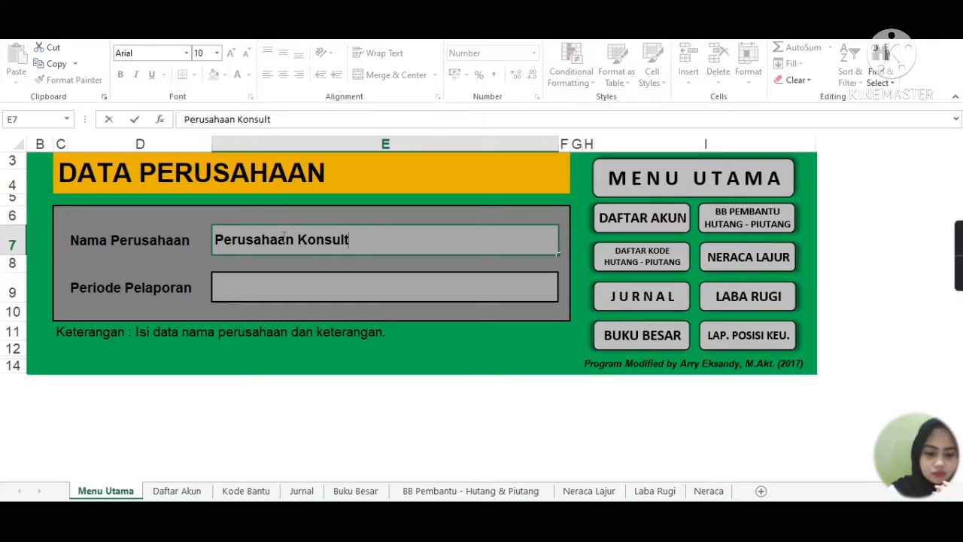
pyautogui.write('asi')
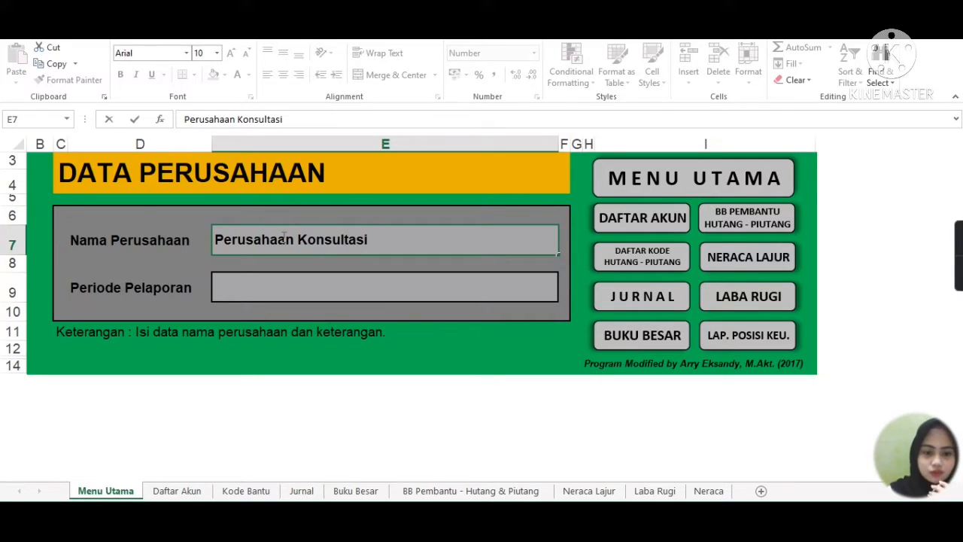
pyautogui.write(' Ny')
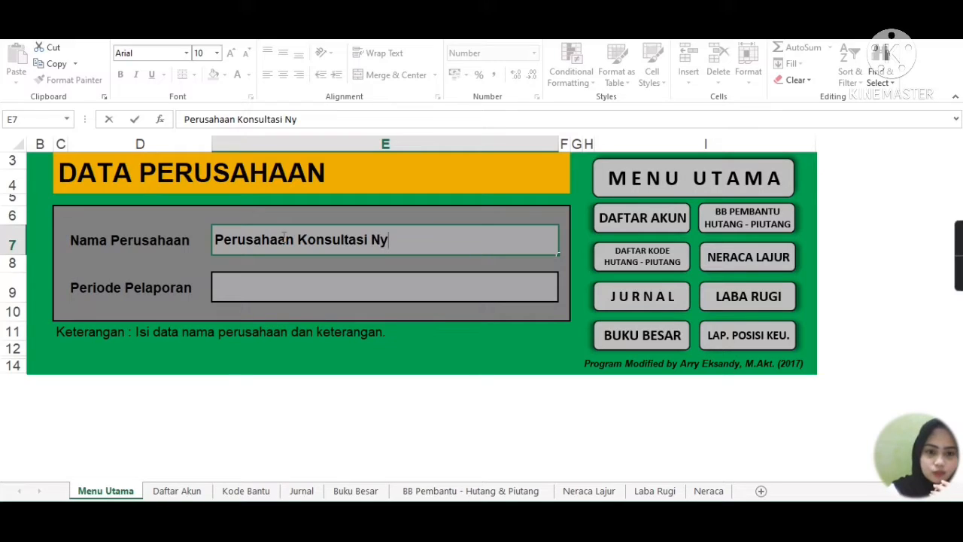
pyautogui.write(' Rahma')
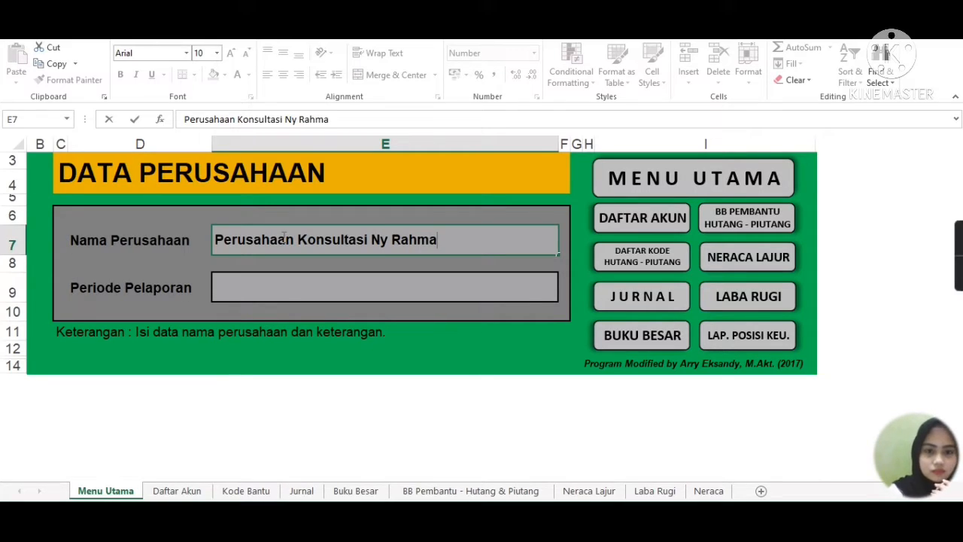
pyautogui.write(' Lulu')
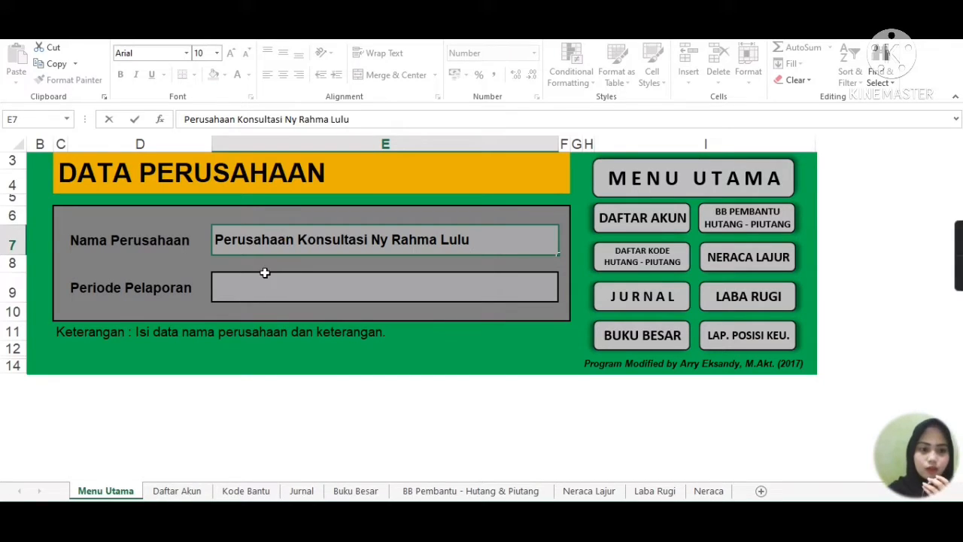
pyautogui.click(286, 282)
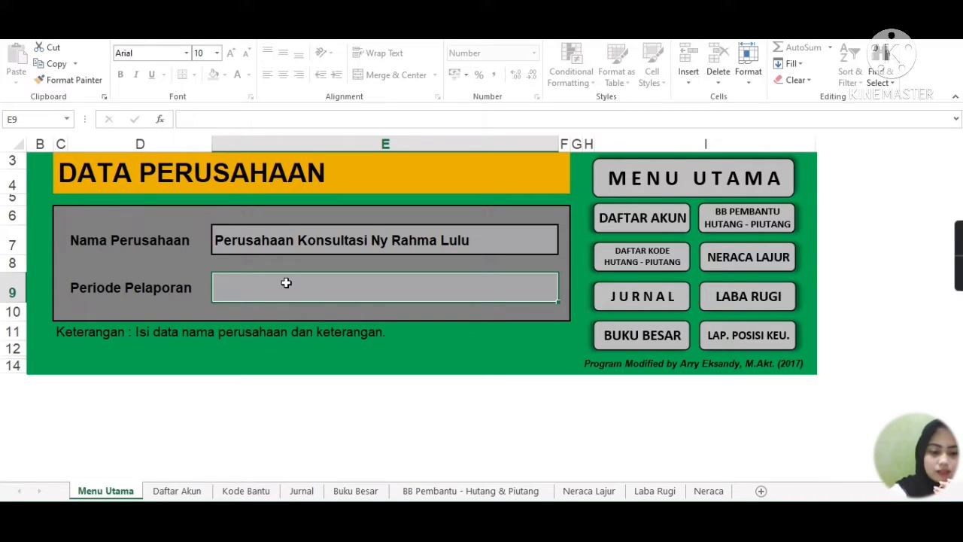
pyautogui.write('April')
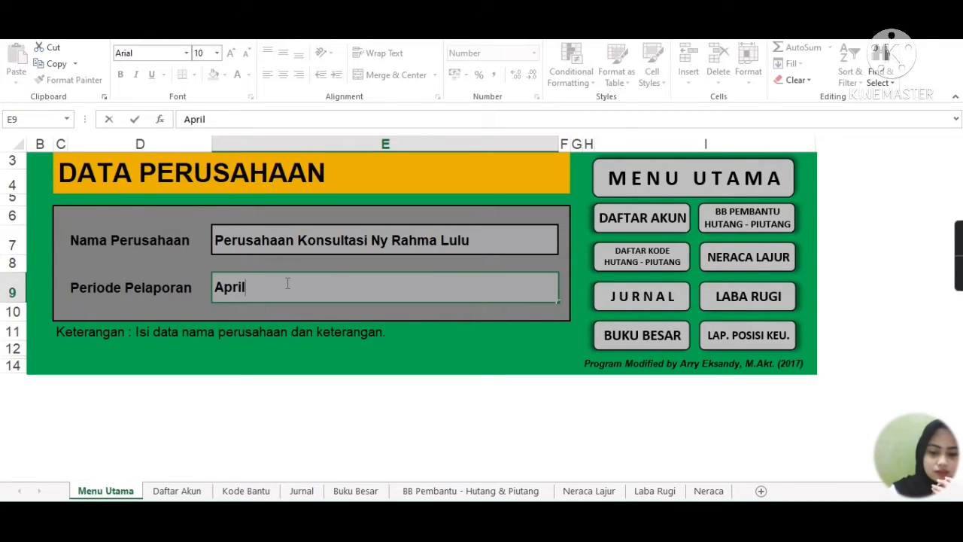
pyautogui.write('-16')
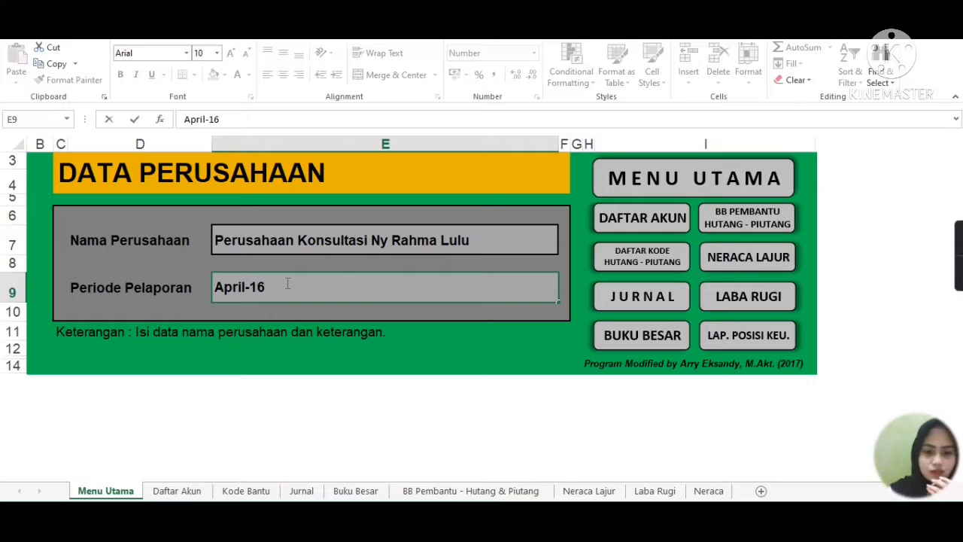
pyautogui.press('Return')
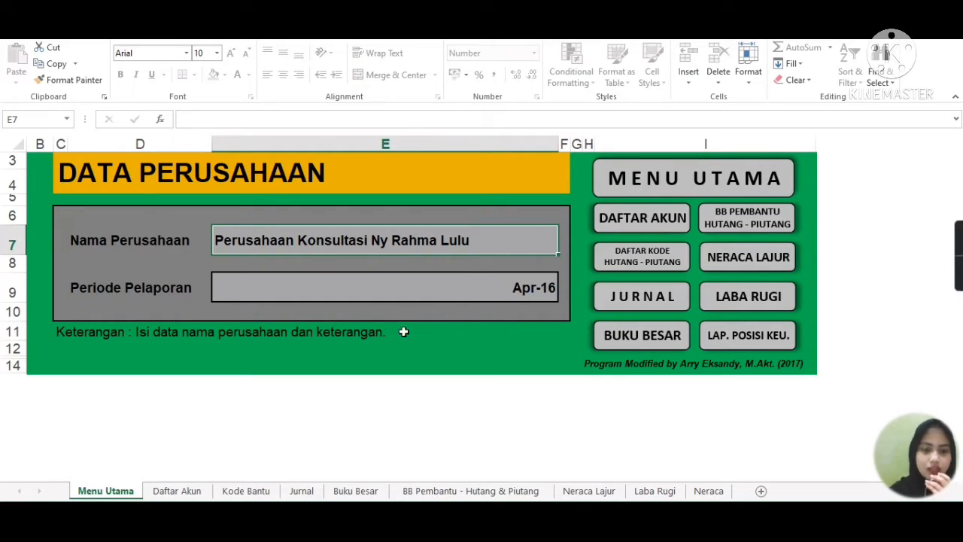
# On Daftar Akun, clear the sample row's 1.000.000 balance, the name Kas and the code 1-1001
pyautogui.click(181, 492)
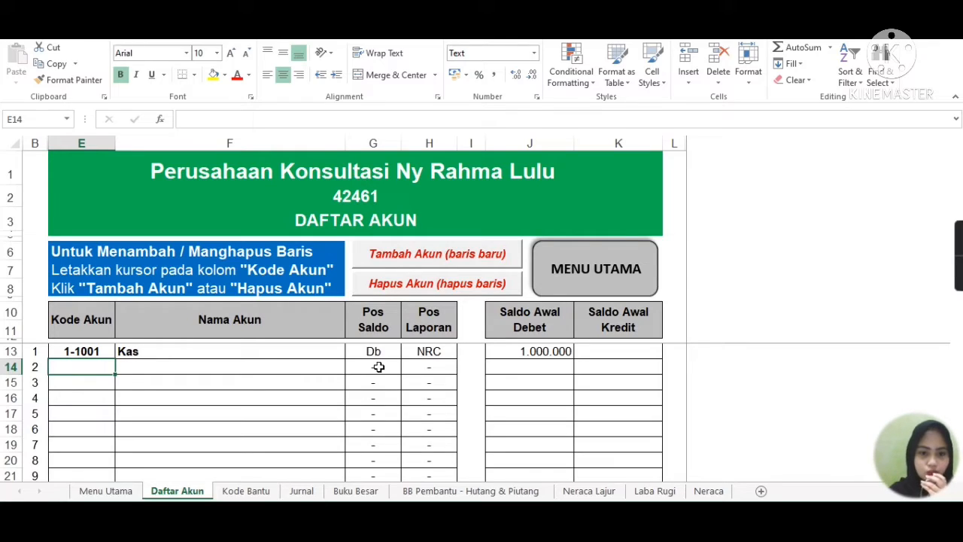
pyautogui.click(543, 351)
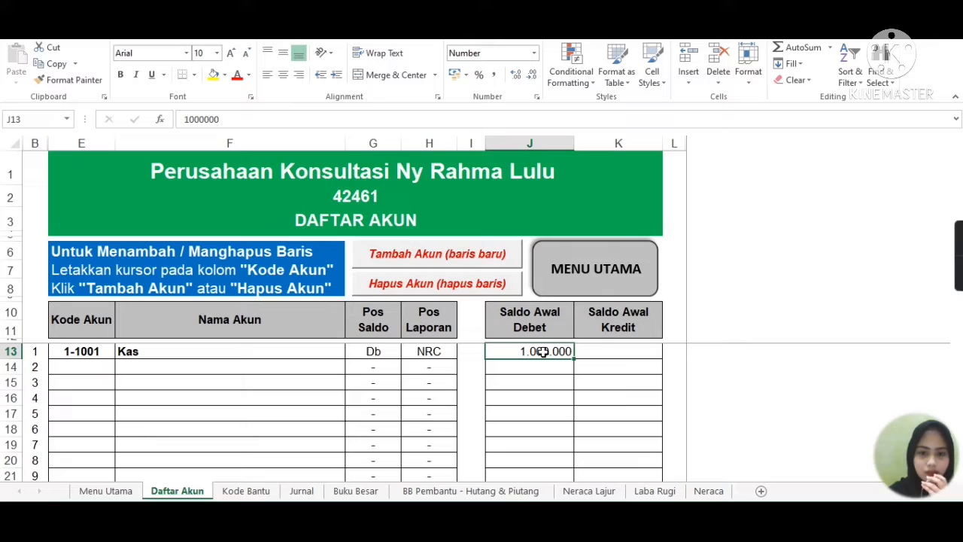
pyautogui.click(543, 352)
pyautogui.press('Delete')
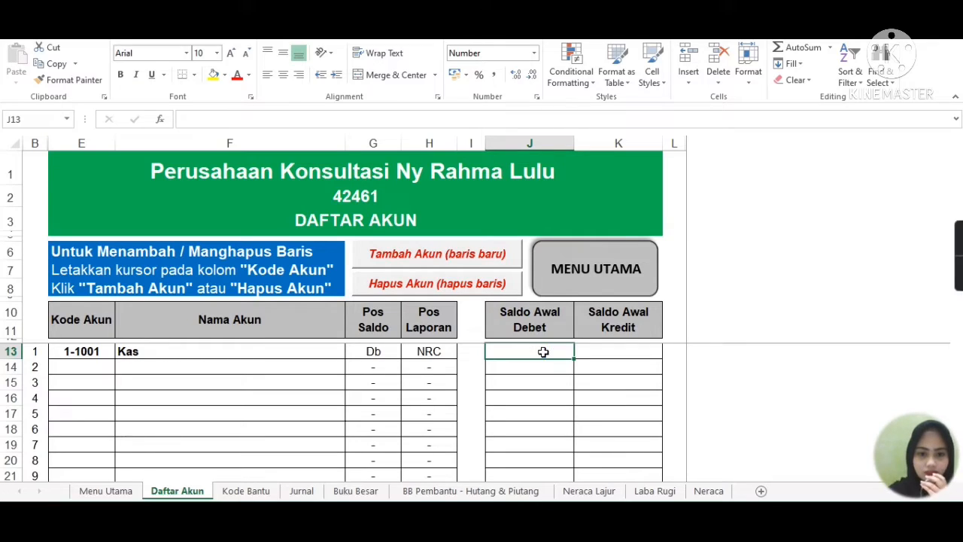
pyautogui.click(293, 354)
pyautogui.click(294, 353)
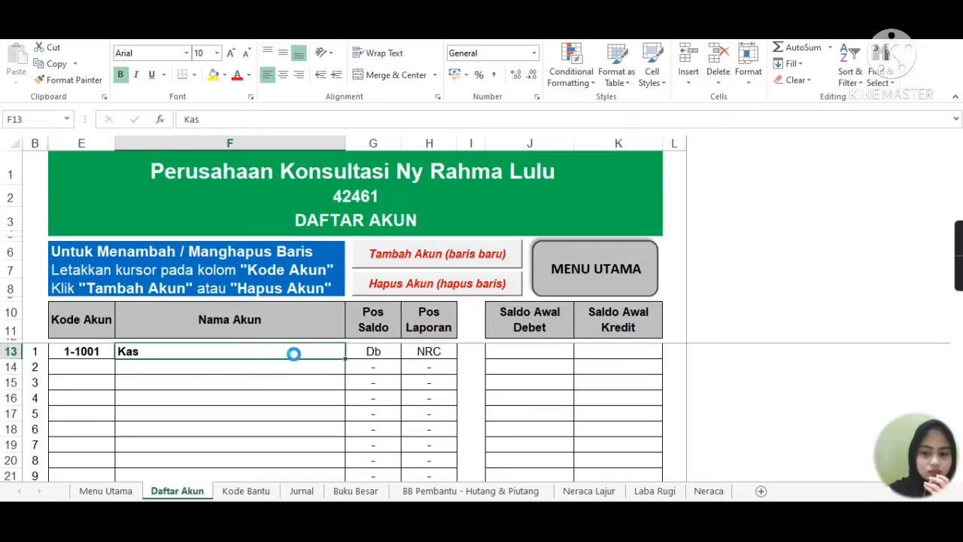
pyautogui.press('Delete')
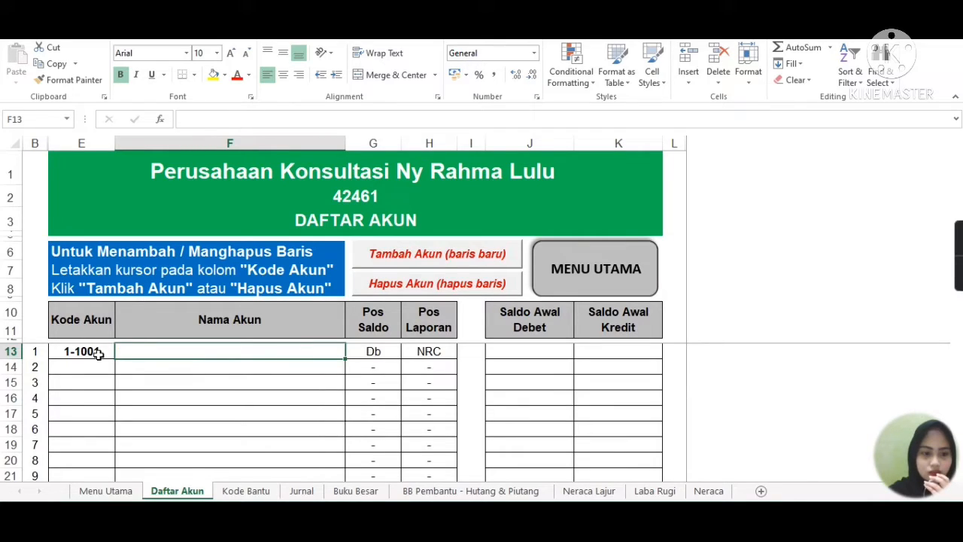
pyautogui.click(98, 354)
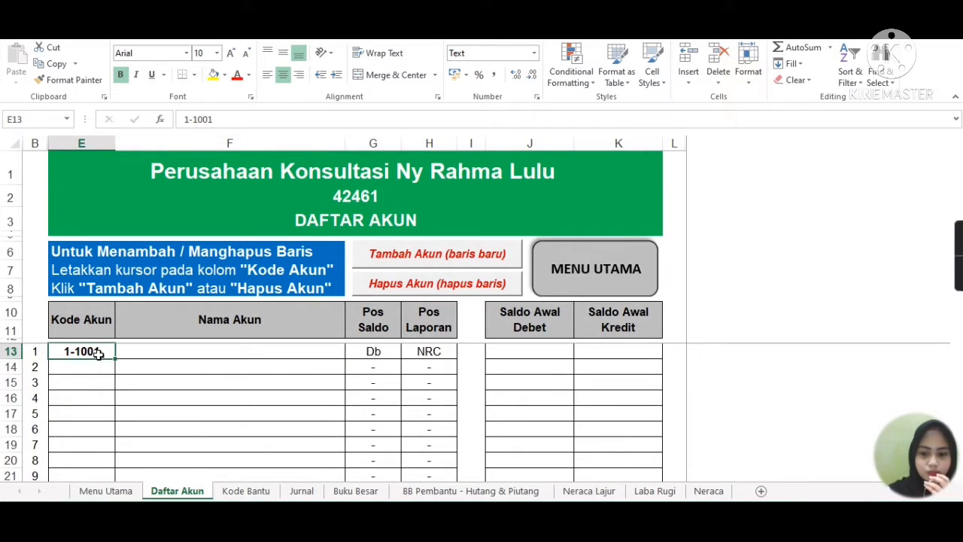
pyautogui.press('Delete')
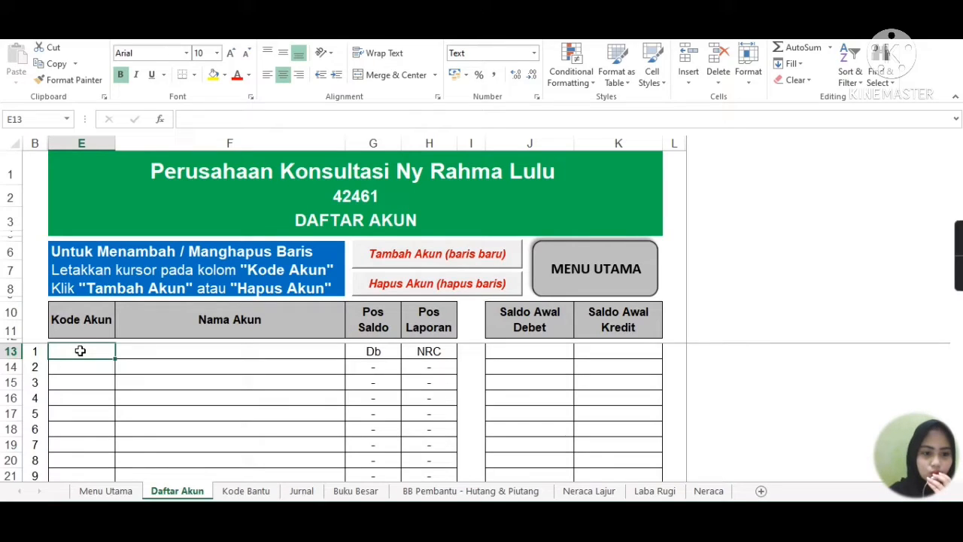
# Enter account 1-0000 Aset in row 13 with Pos Saldo and Pos Laporan both set to '-'
pyautogui.write('1-0')
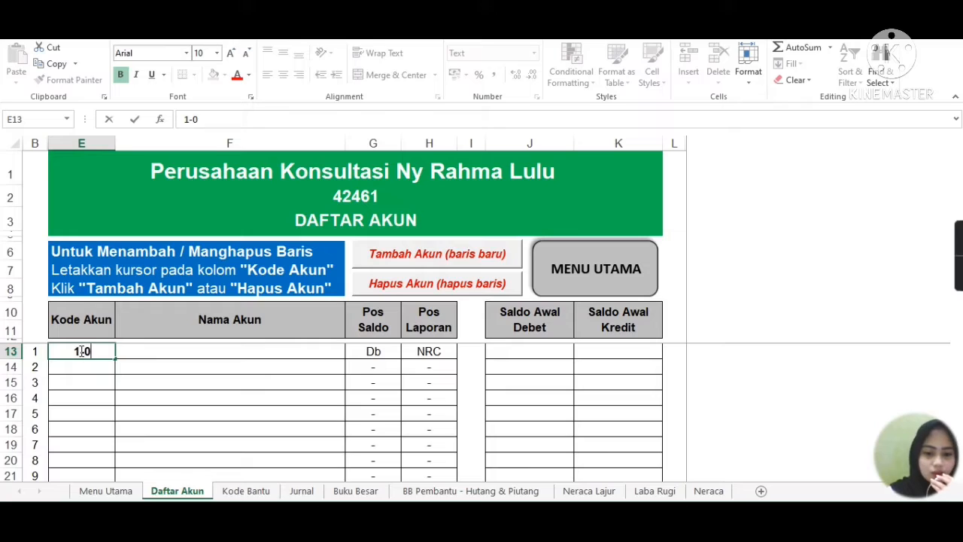
pyautogui.write('000')
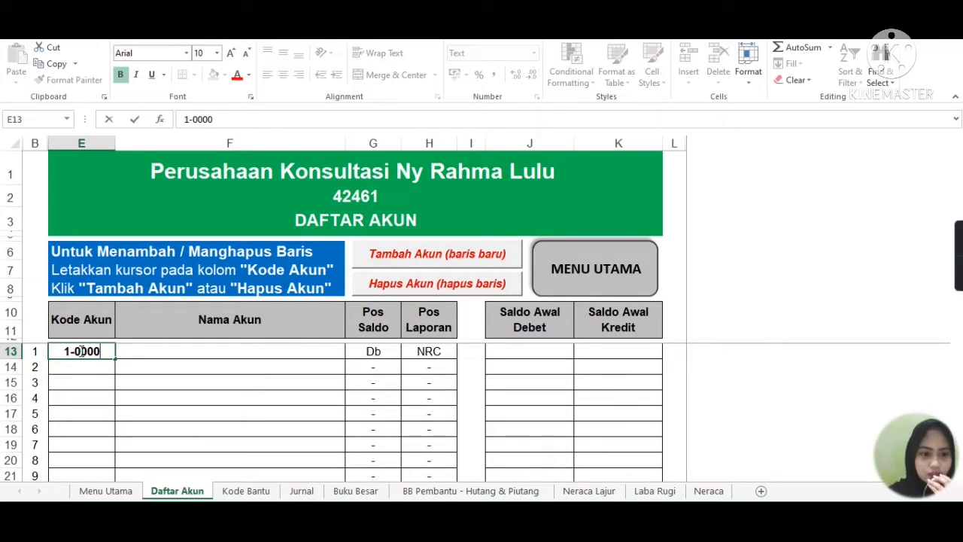
pyautogui.click(121, 351)
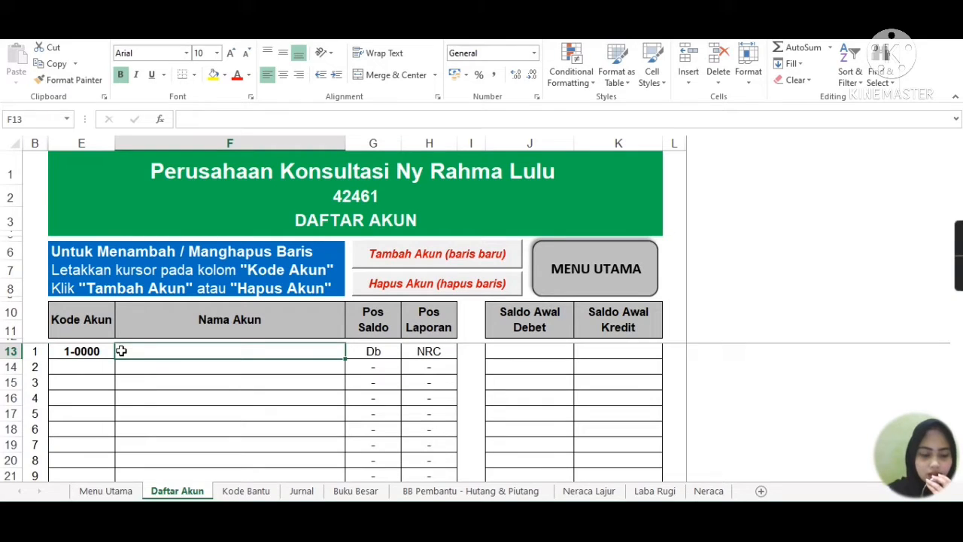
pyautogui.write('Aset')
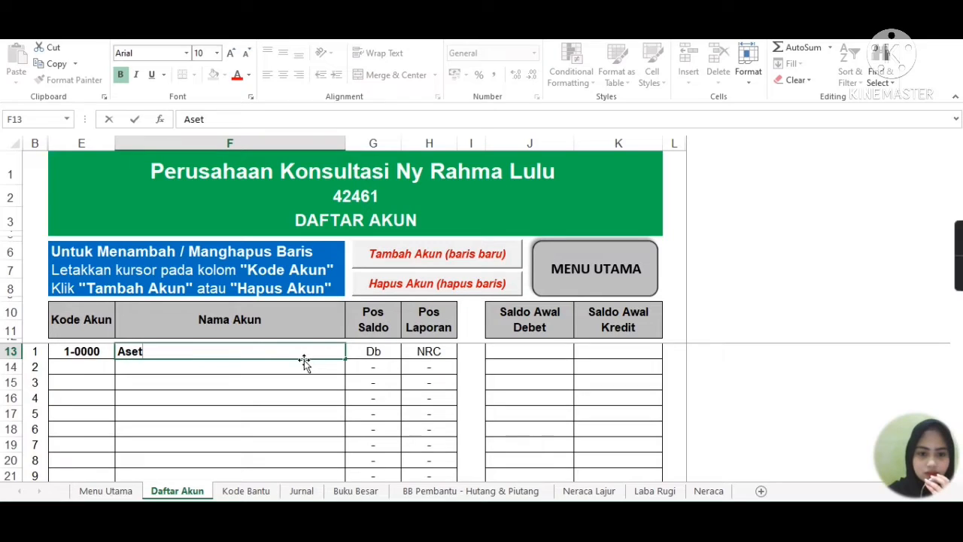
pyautogui.click(374, 351)
pyautogui.click(406, 352)
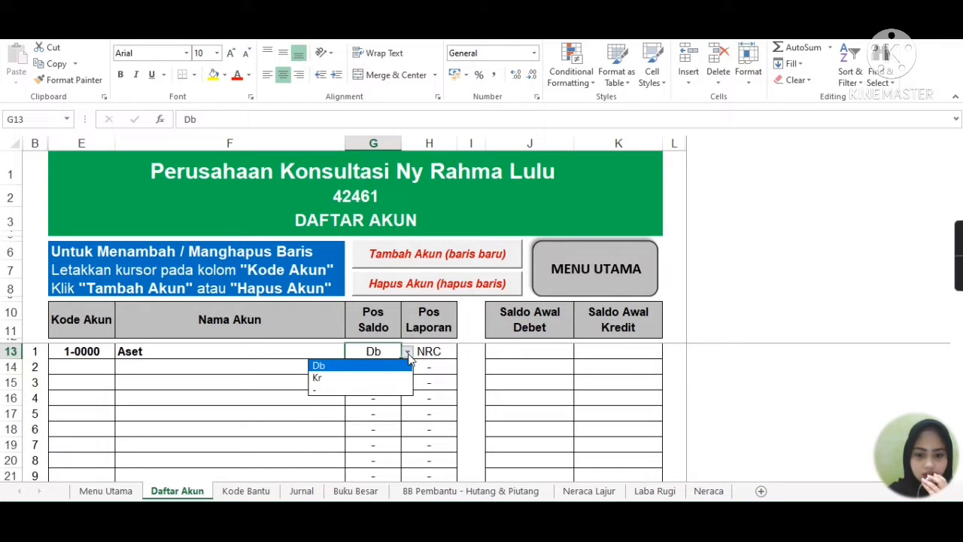
pyautogui.click(370, 391)
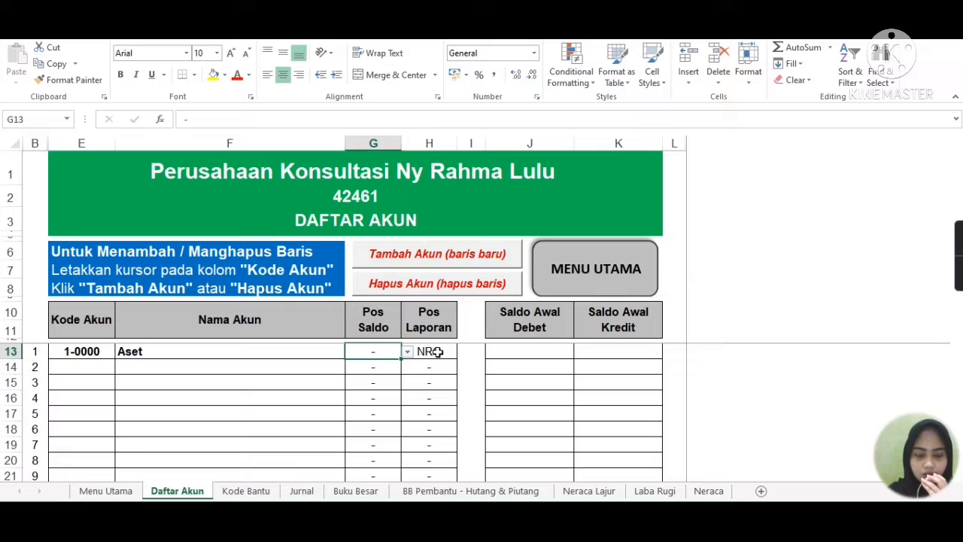
pyautogui.click(436, 352)
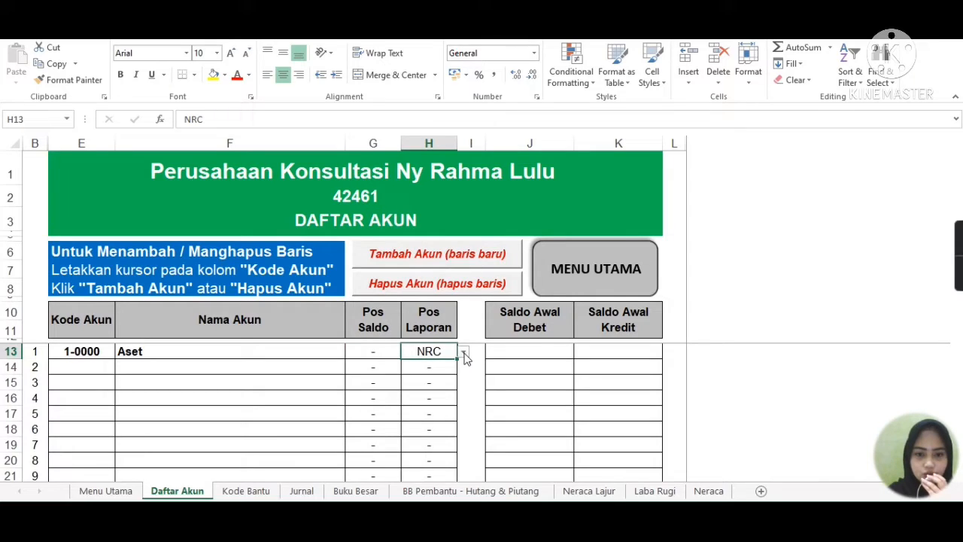
pyautogui.click(464, 352)
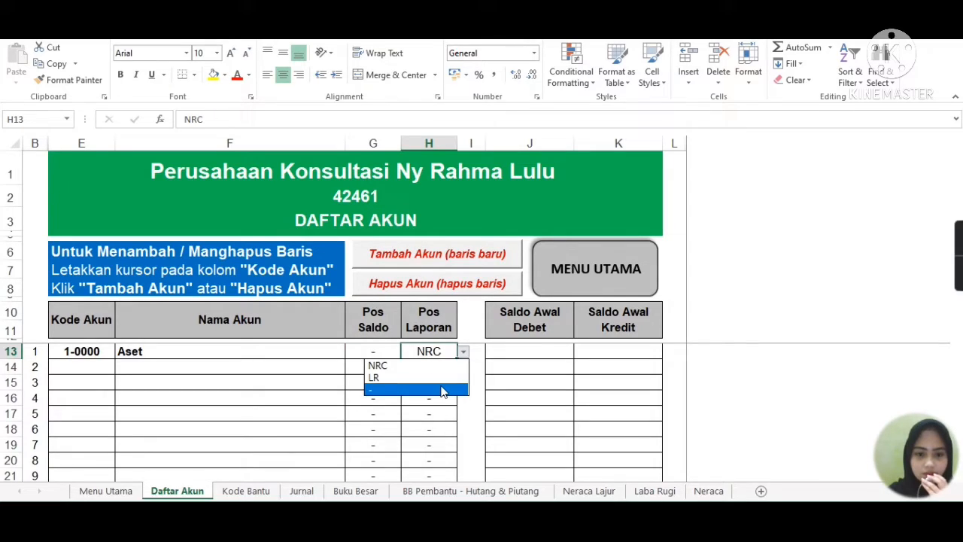
pyautogui.click(443, 391)
pyautogui.click(93, 368)
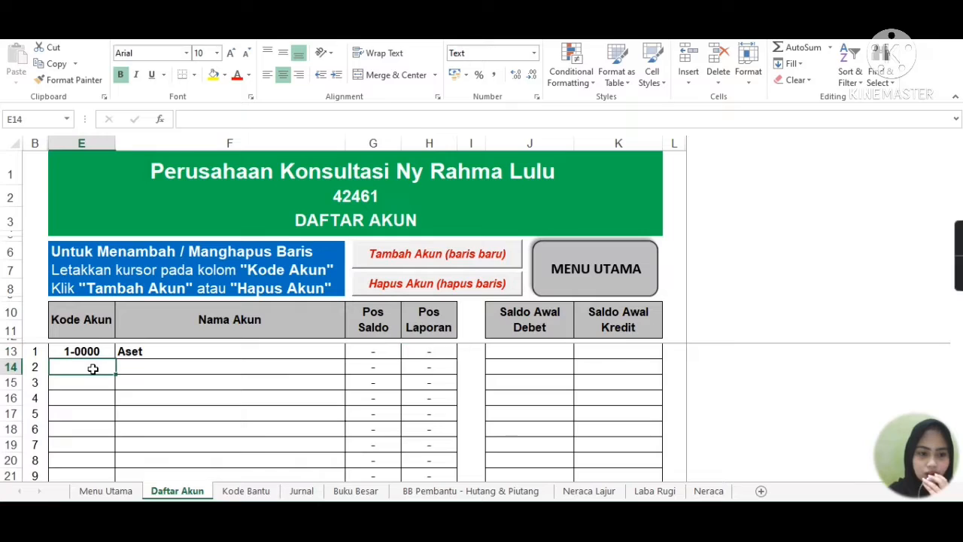
# Add account 1-1000 Aset Lancar in row 14
pyautogui.write('1-')
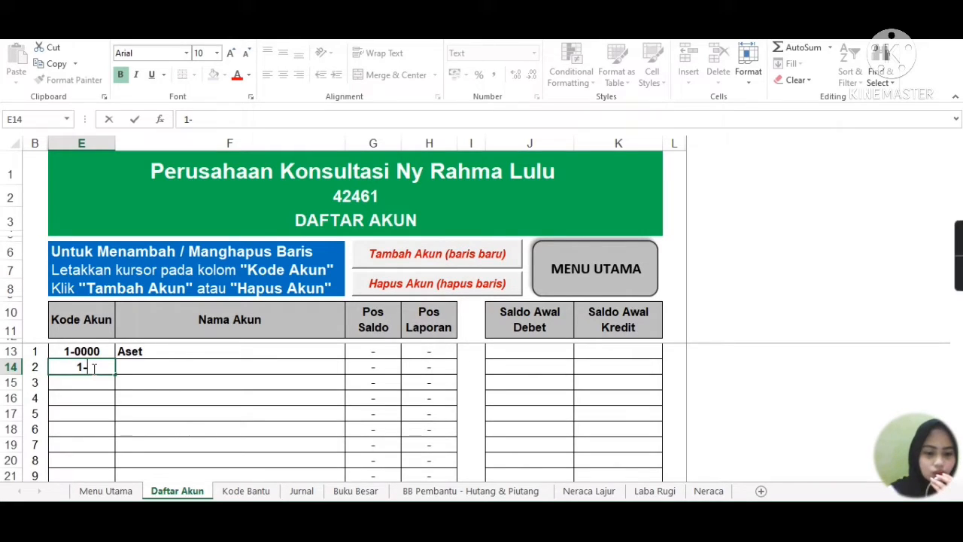
pyautogui.write('10000')
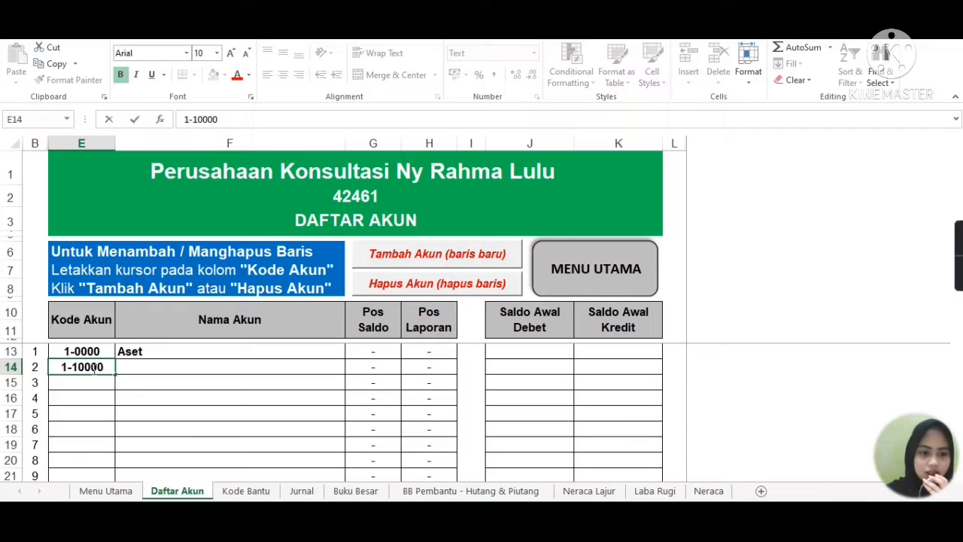
pyautogui.press('BackSpace')
pyautogui.hotkey('ctrl', 'Return')
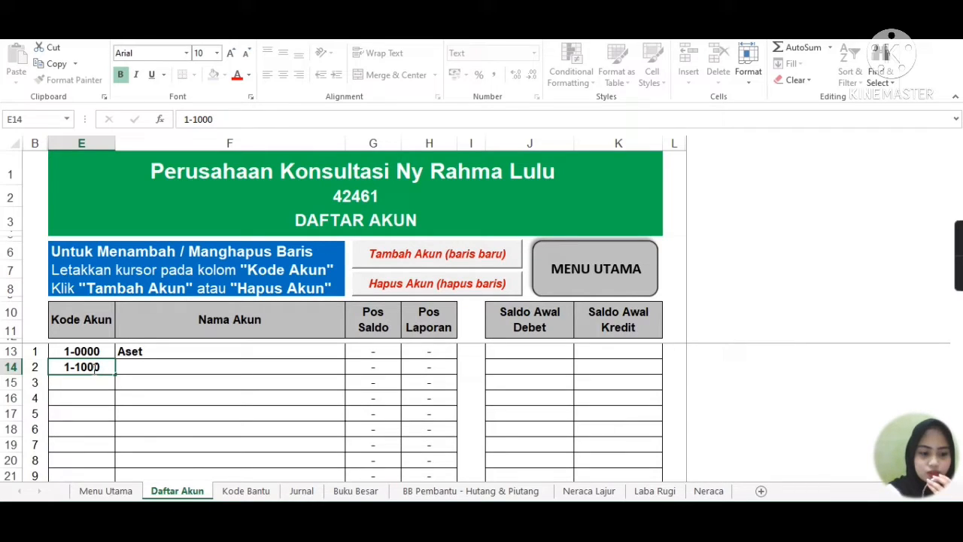
pyautogui.press('Tab')
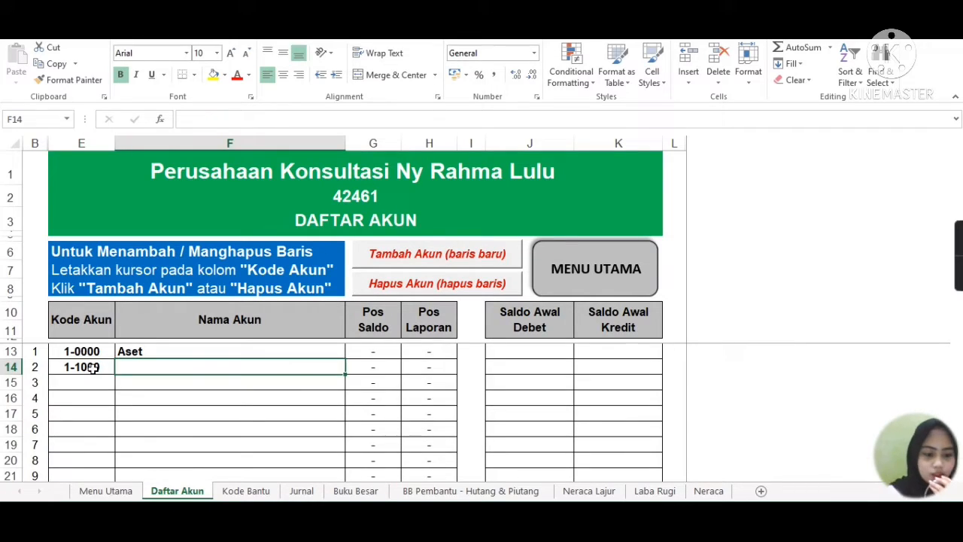
pyautogui.write('Aset l')
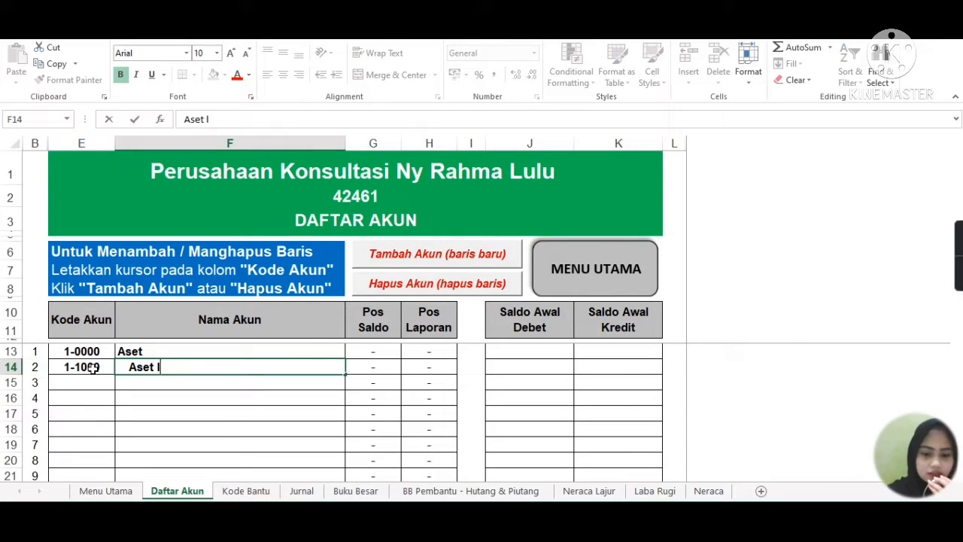
pyautogui.press('BackSpace')
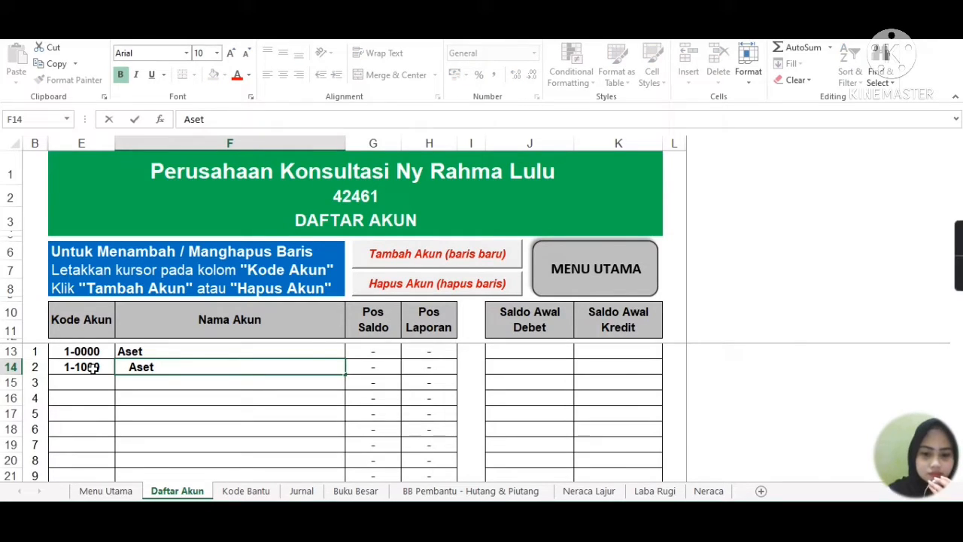
pyautogui.write('La')
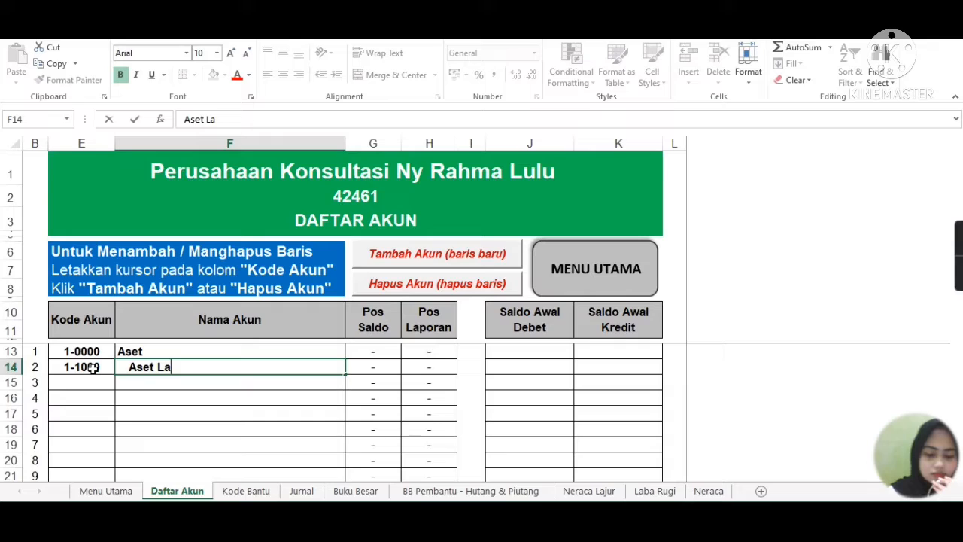
pyautogui.write('ncar')
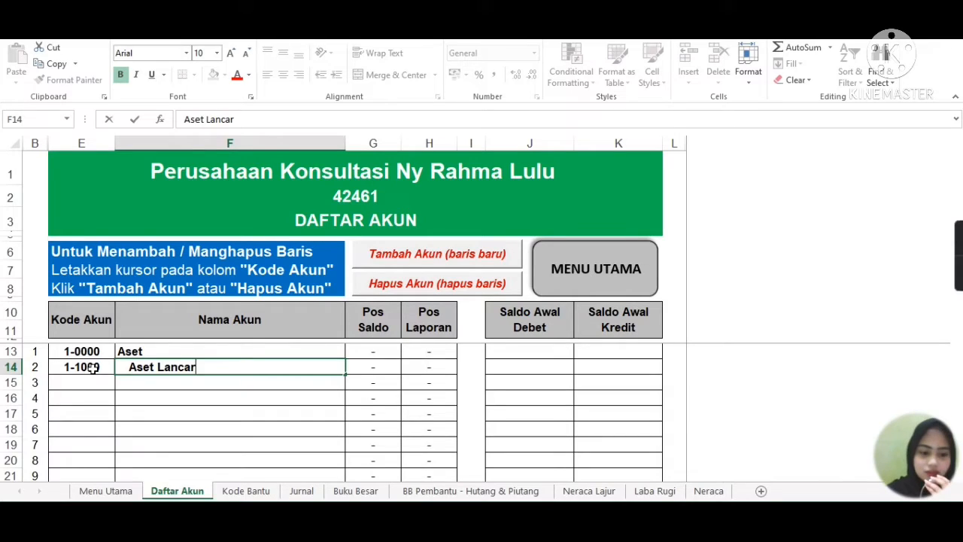
pyautogui.press('Tab')
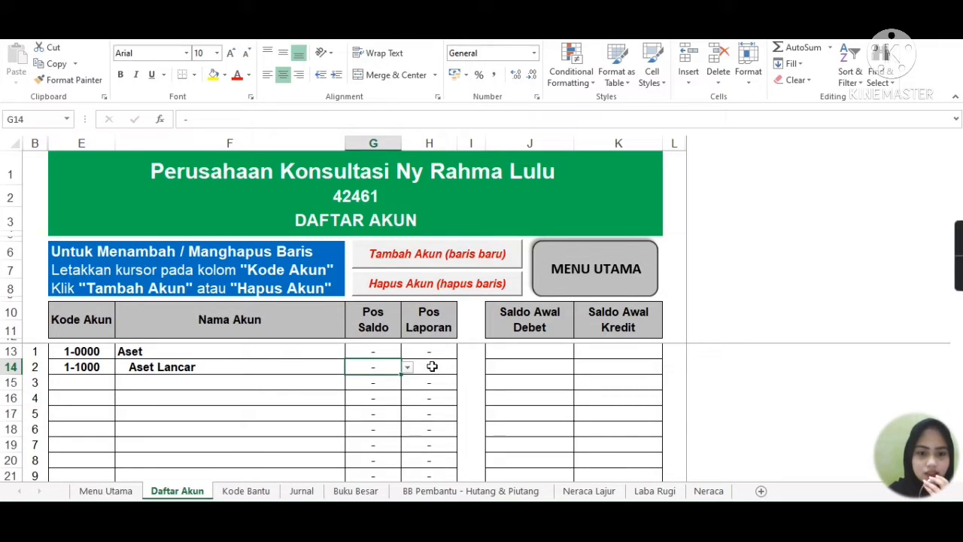
# Add account 1-1001 Kas in row 15 with balance position Db and report position NRC
pyautogui.click(89, 384)
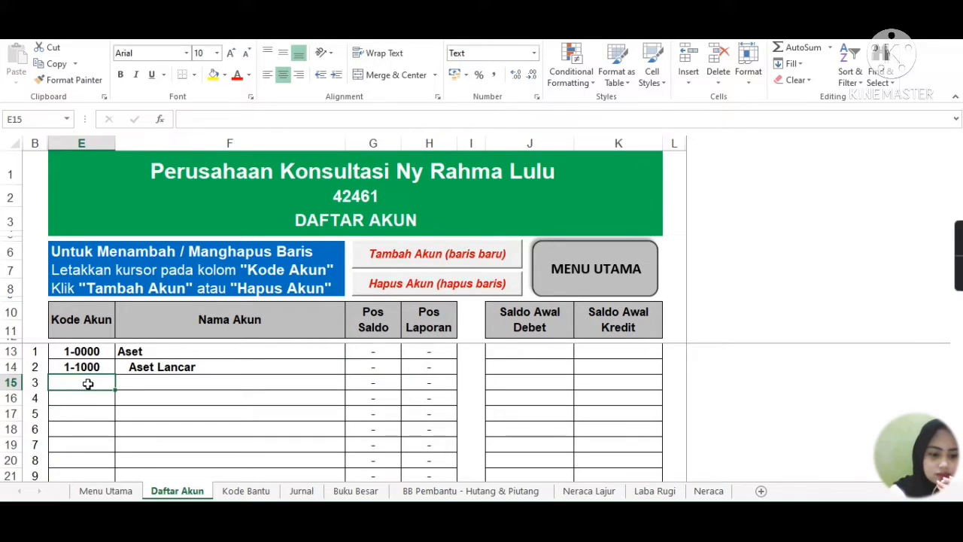
pyautogui.write('1-1')
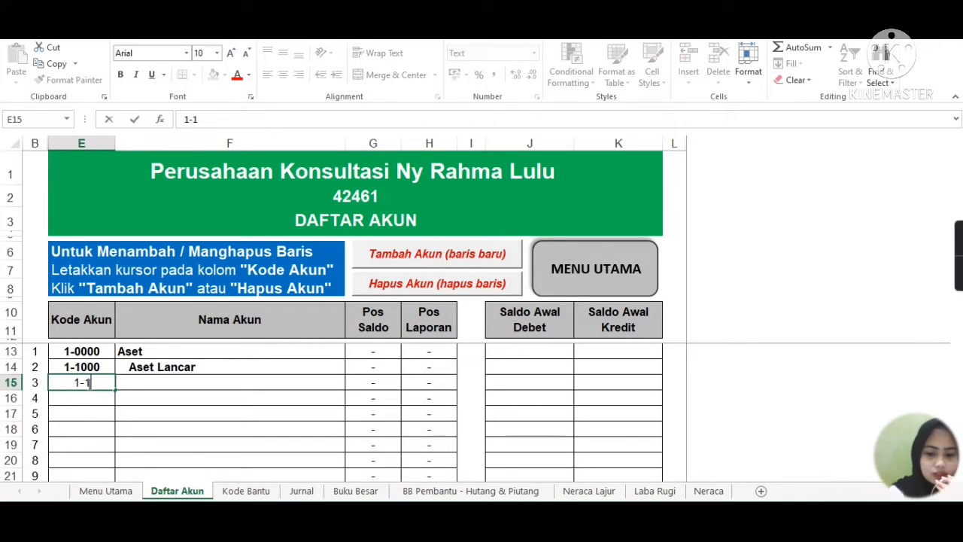
pyautogui.write('001')
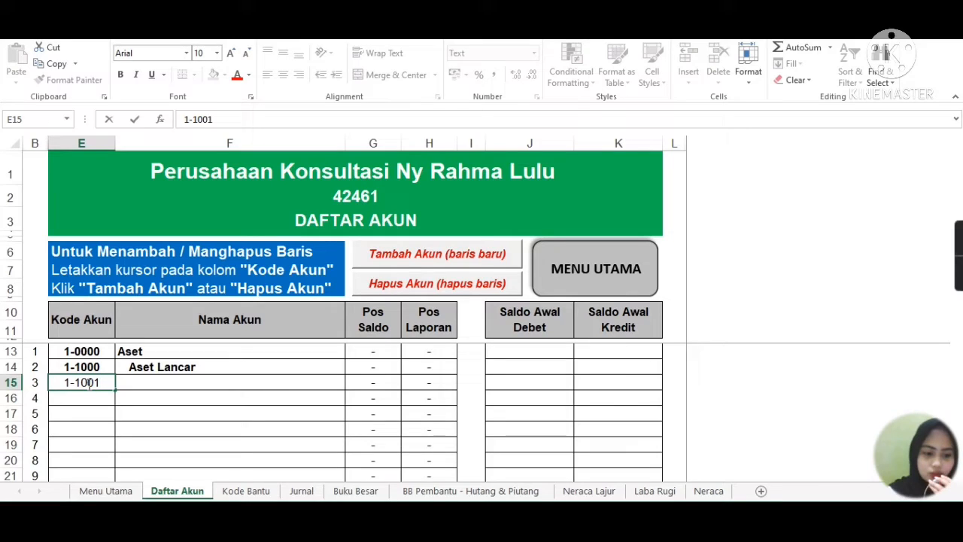
pyautogui.click(179, 382)
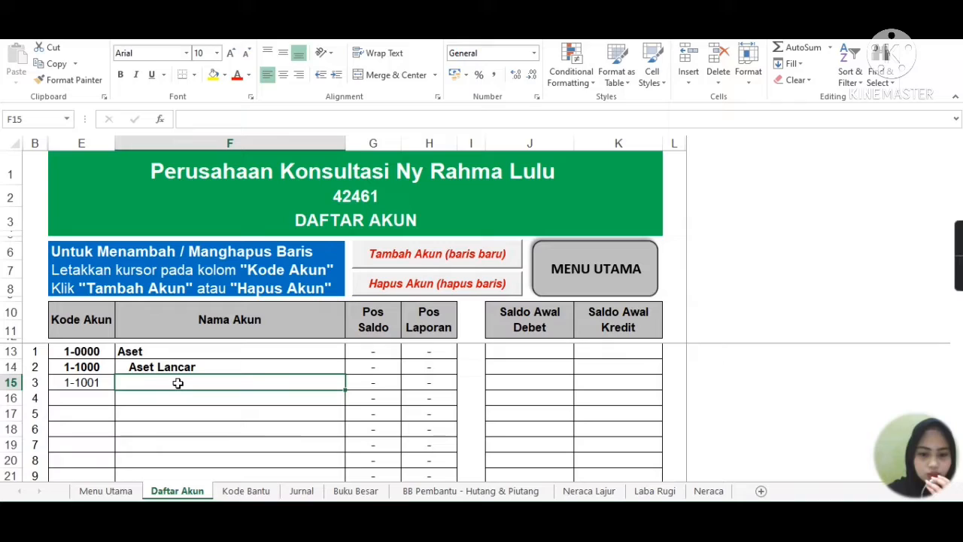
pyautogui.write('Kas')
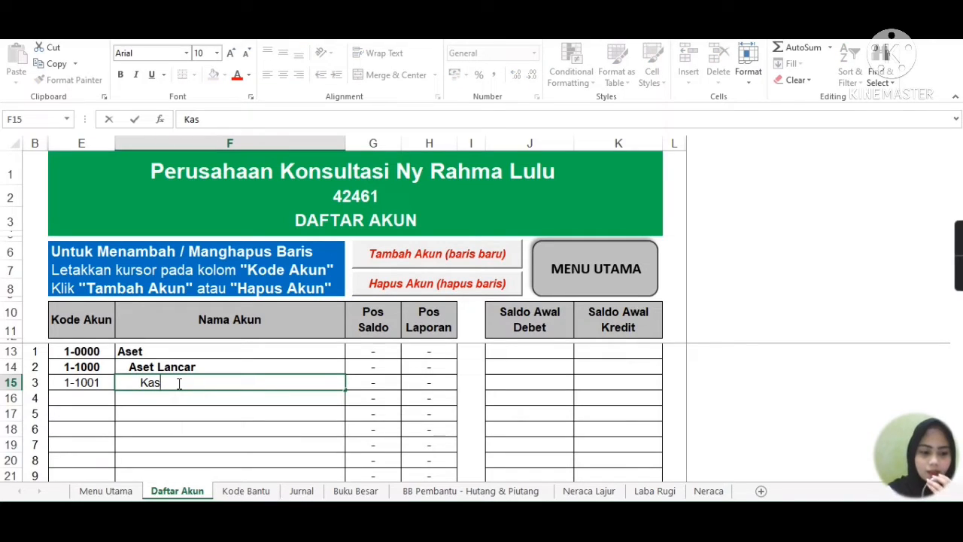
pyautogui.press('Tab')
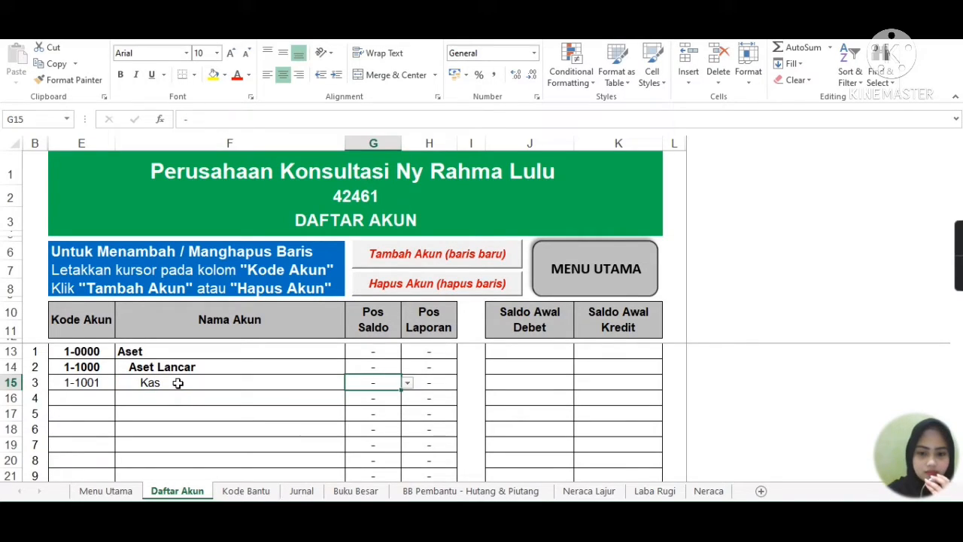
pyautogui.click(407, 383)
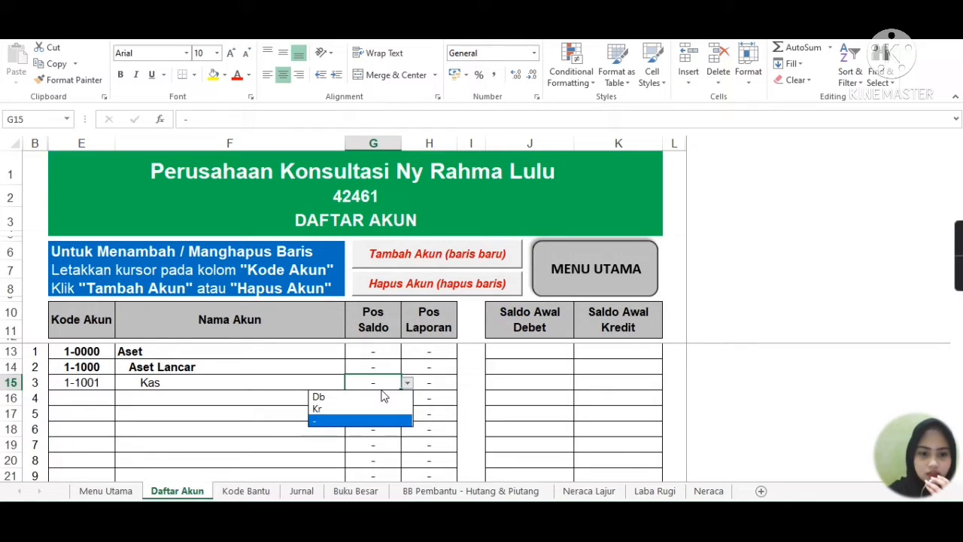
pyautogui.click(383, 396)
pyautogui.click(445, 382)
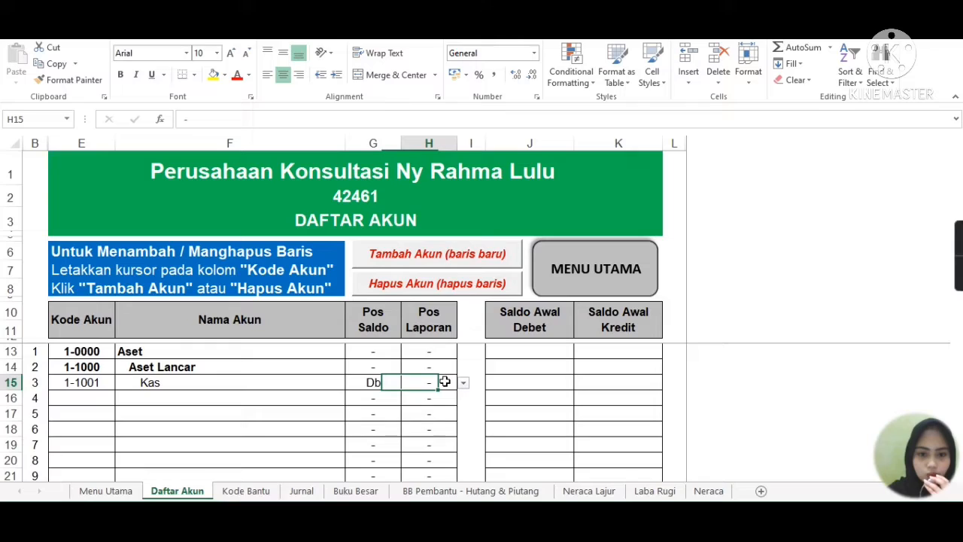
pyautogui.click(464, 384)
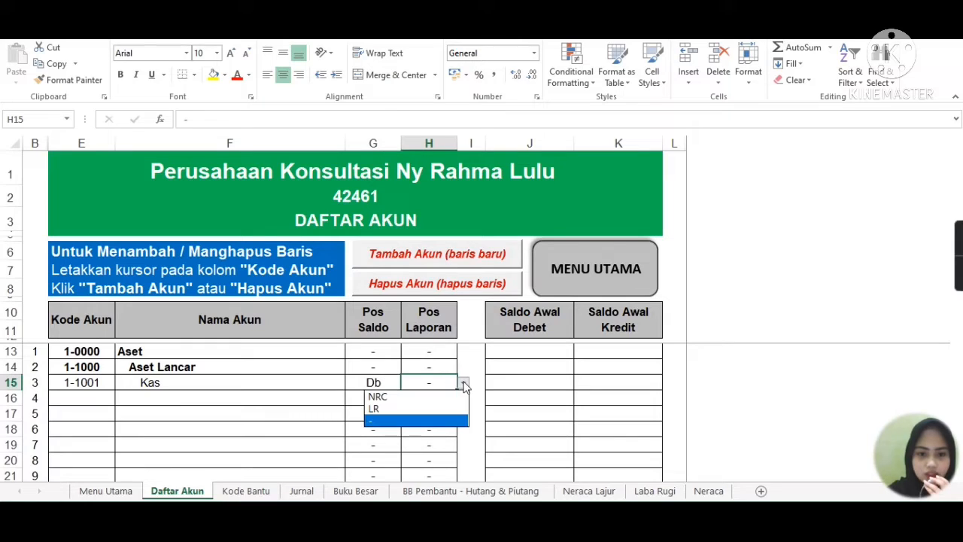
pyautogui.click(426, 397)
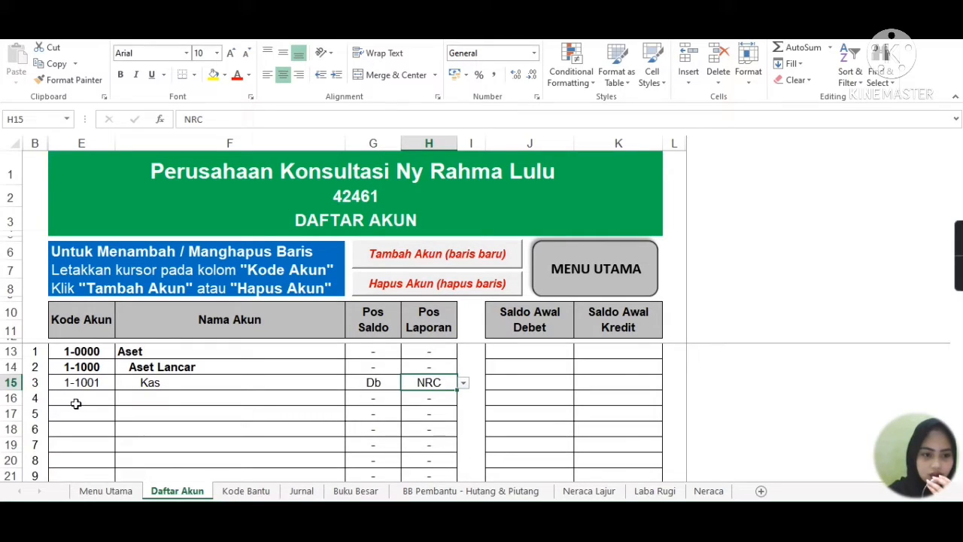
pyautogui.click(76, 405)
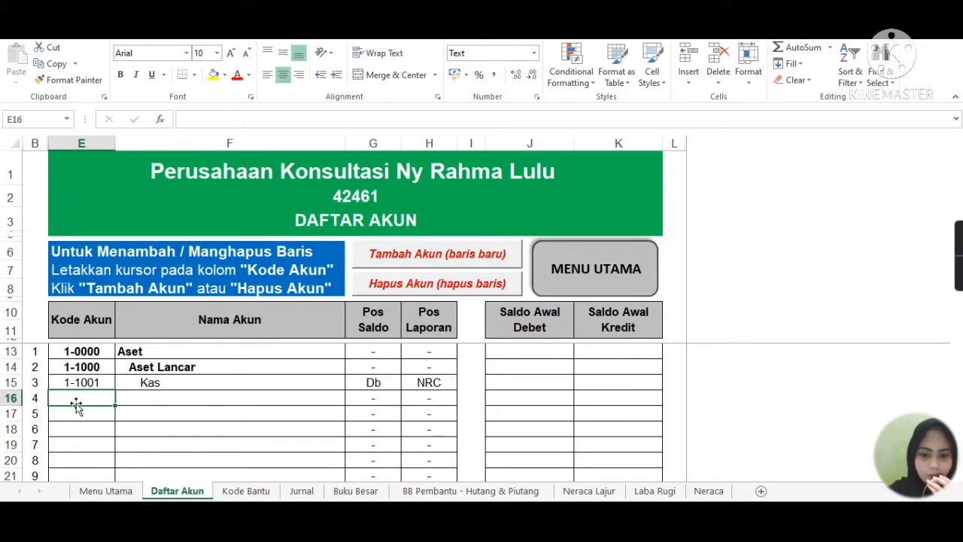
# Add account 1-1002 Piutang Usaha with balance position Db and report position NRC
pyautogui.write('1-1')
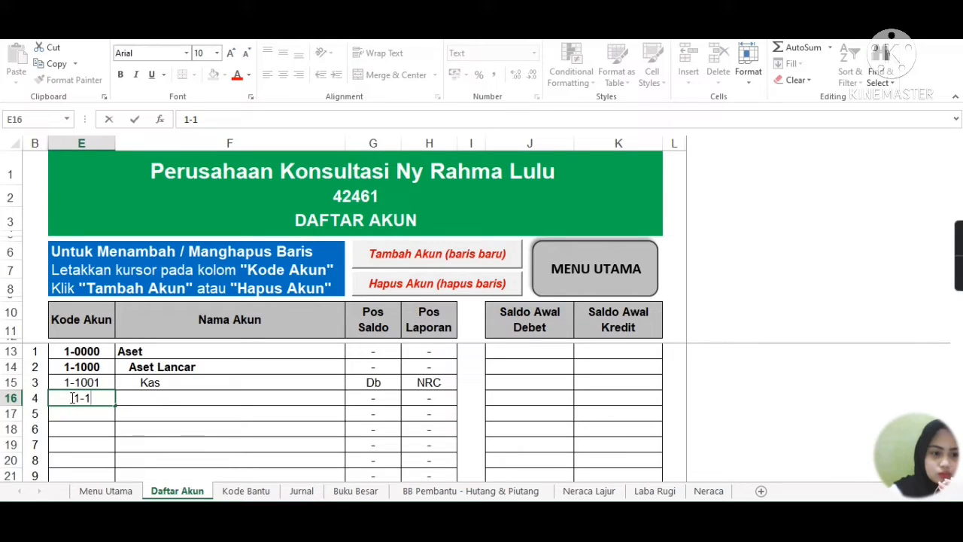
pyautogui.write('002')
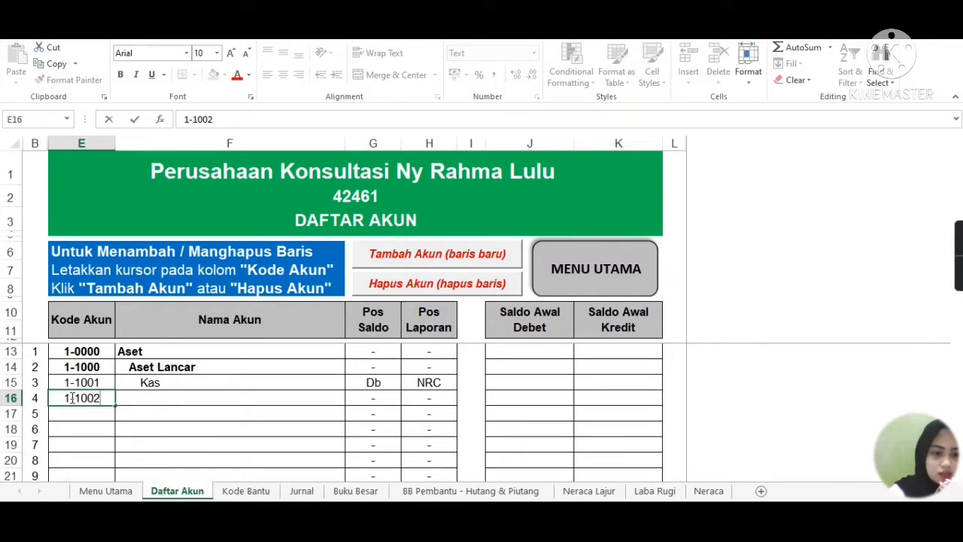
pyautogui.press('Tab')
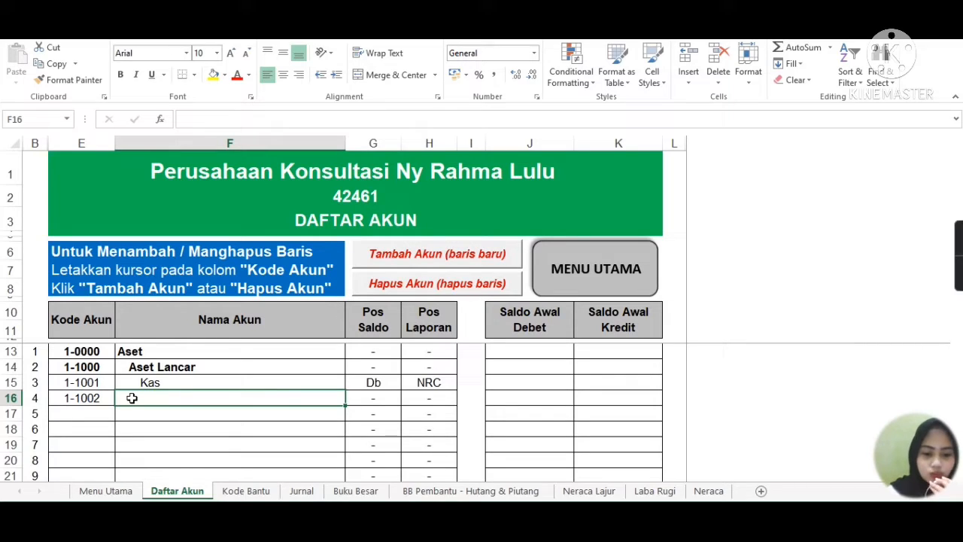
pyautogui.write('Piut')
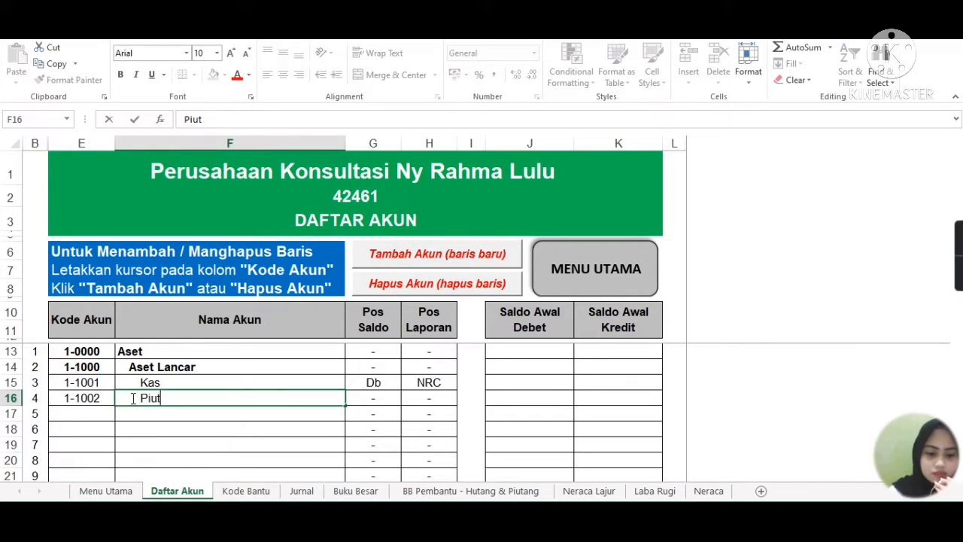
pyautogui.write('ang')
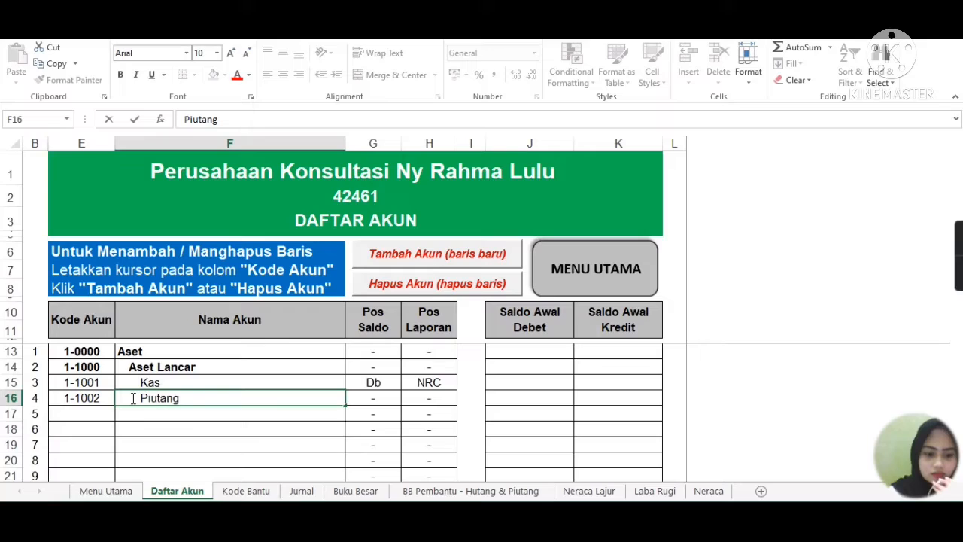
pyautogui.write(' Usaha')
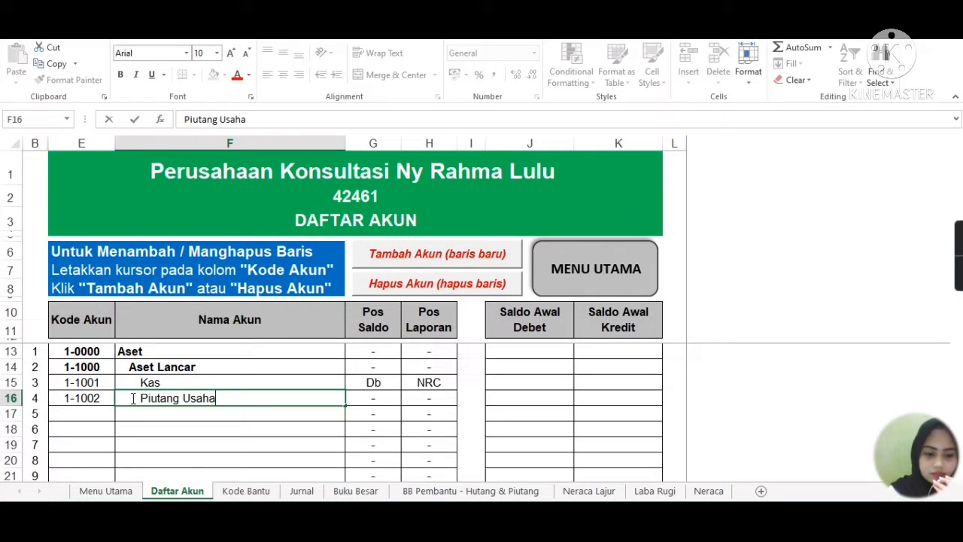
pyautogui.press('Return')
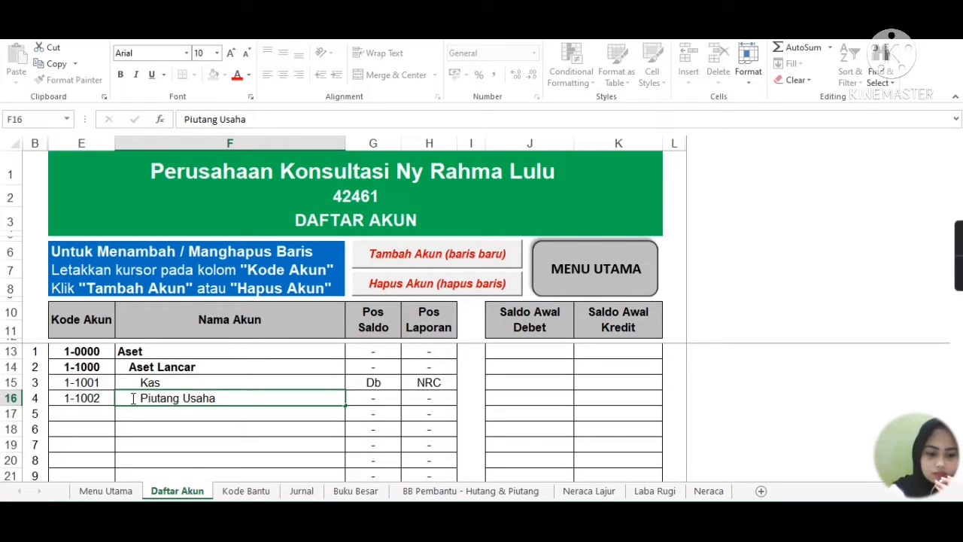
pyautogui.press('Tab')
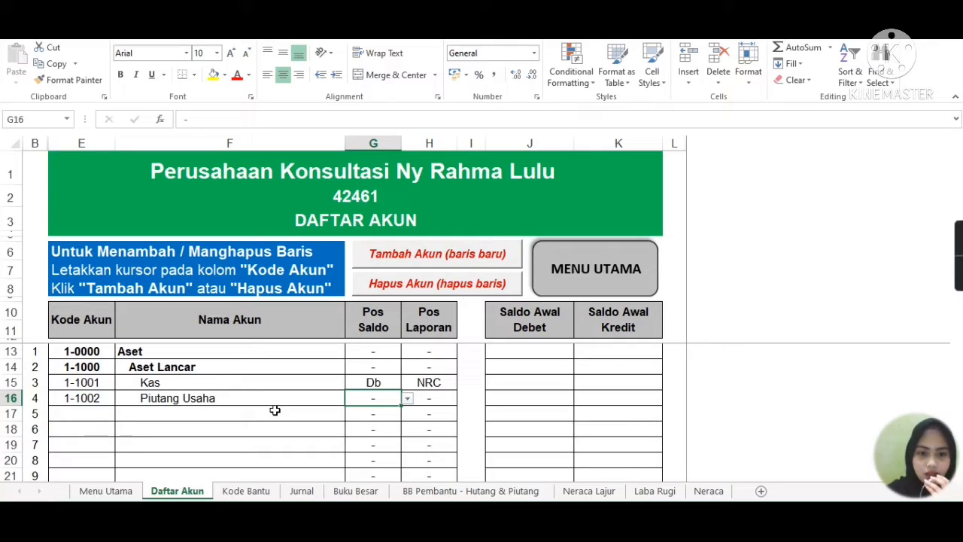
pyautogui.click(408, 400)
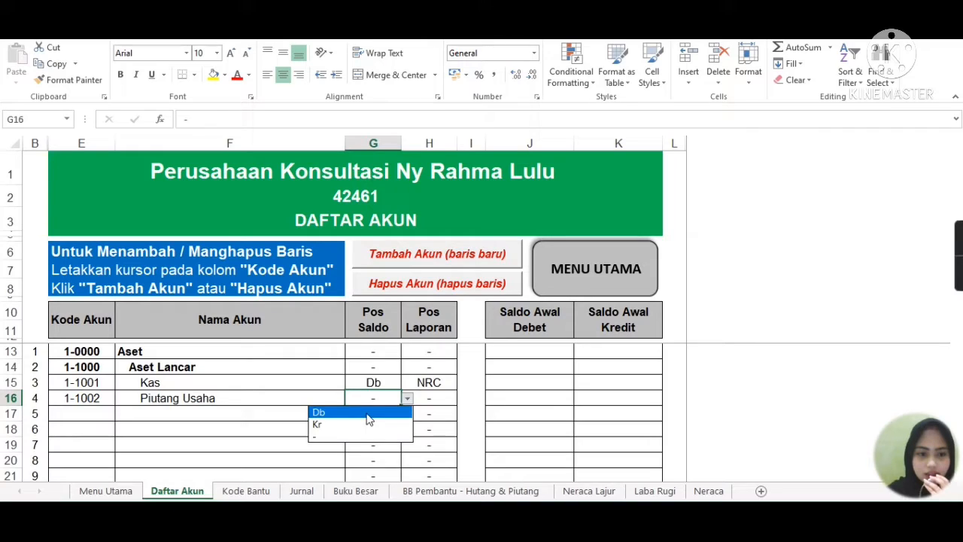
pyautogui.click(369, 420)
pyautogui.click(437, 398)
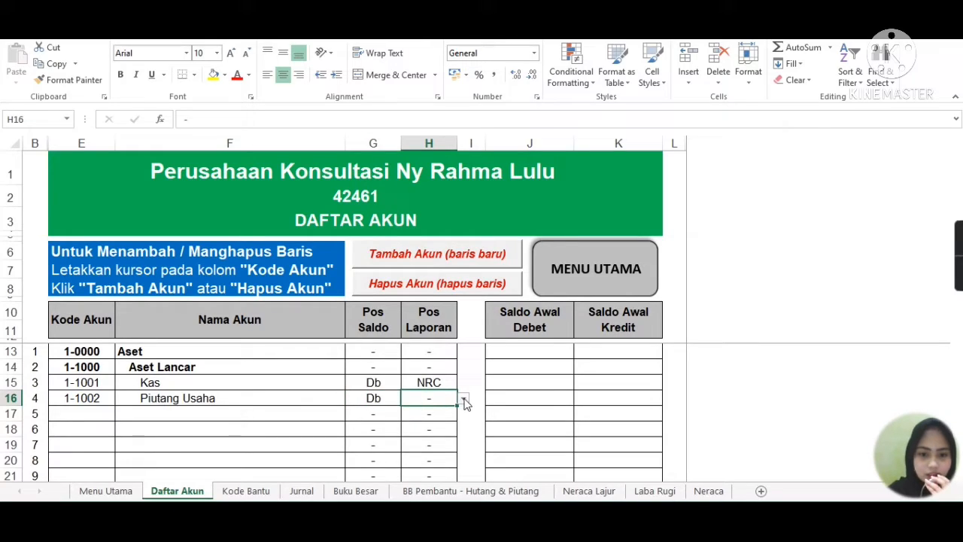
pyautogui.click(464, 399)
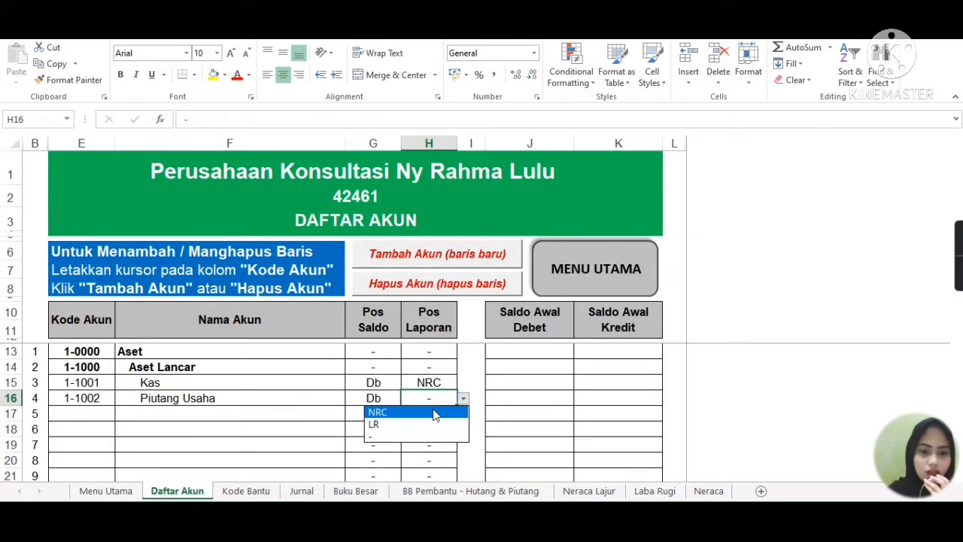
pyautogui.click(435, 413)
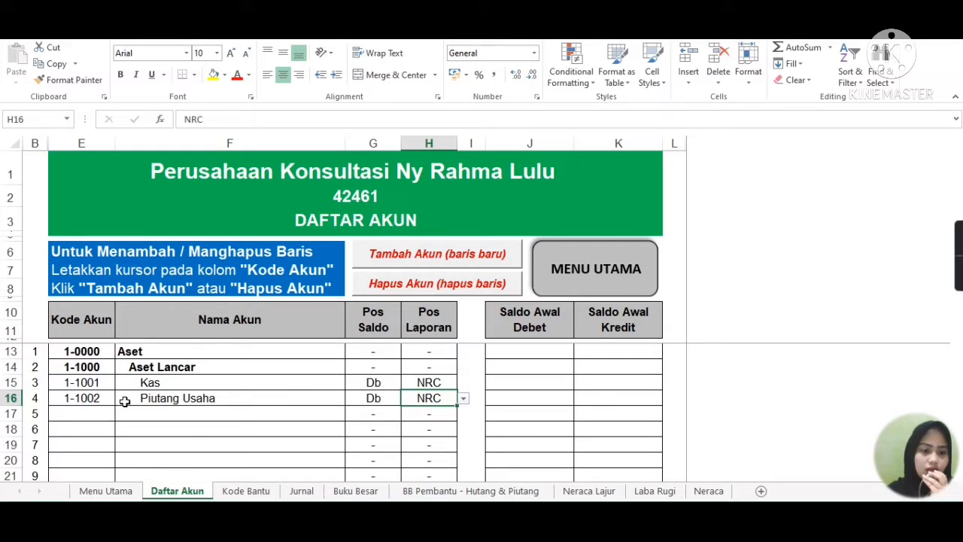
# Begin entering the next account code, 1003, in cell E17
pyautogui.click(93, 414)
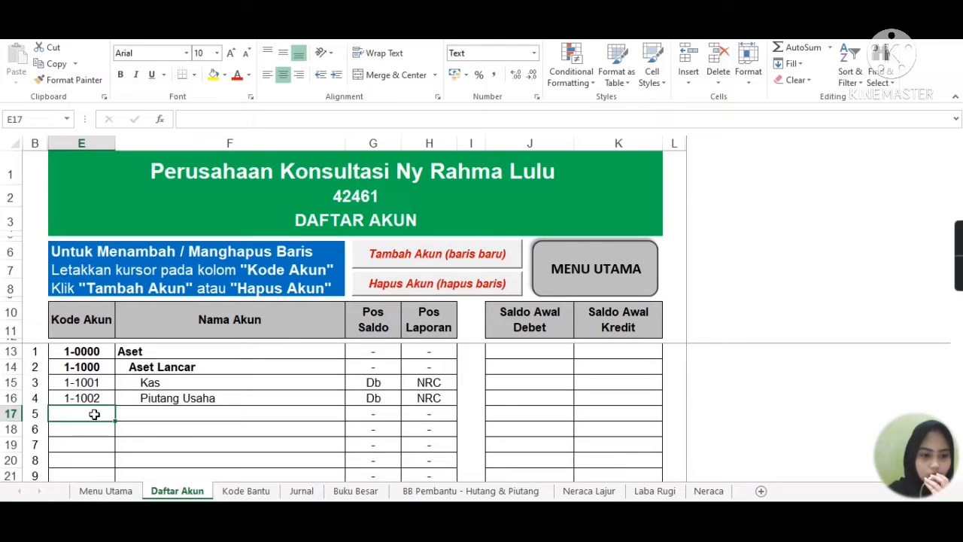
pyautogui.write('1-00')
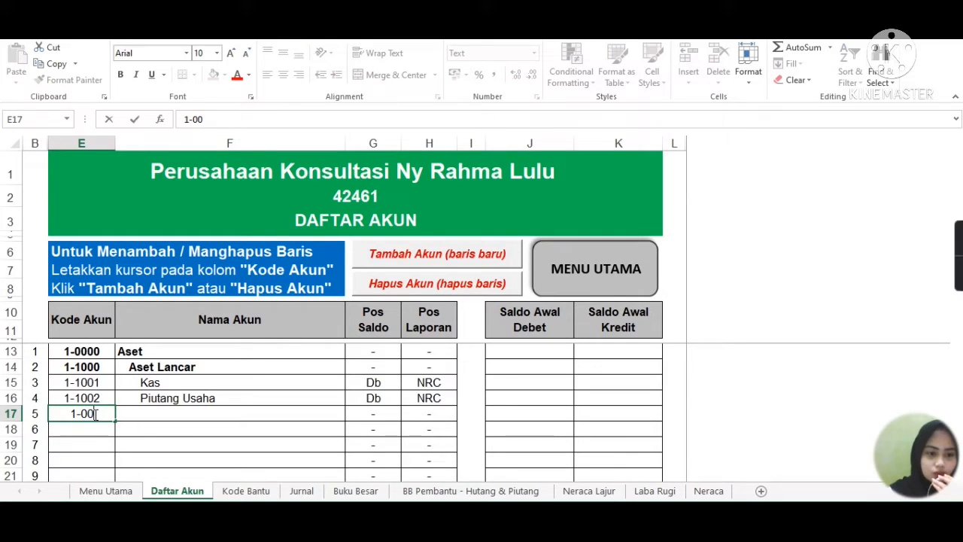
pyautogui.press('BackSpace')
pyautogui.press('BackSpace')
pyautogui.write('1')
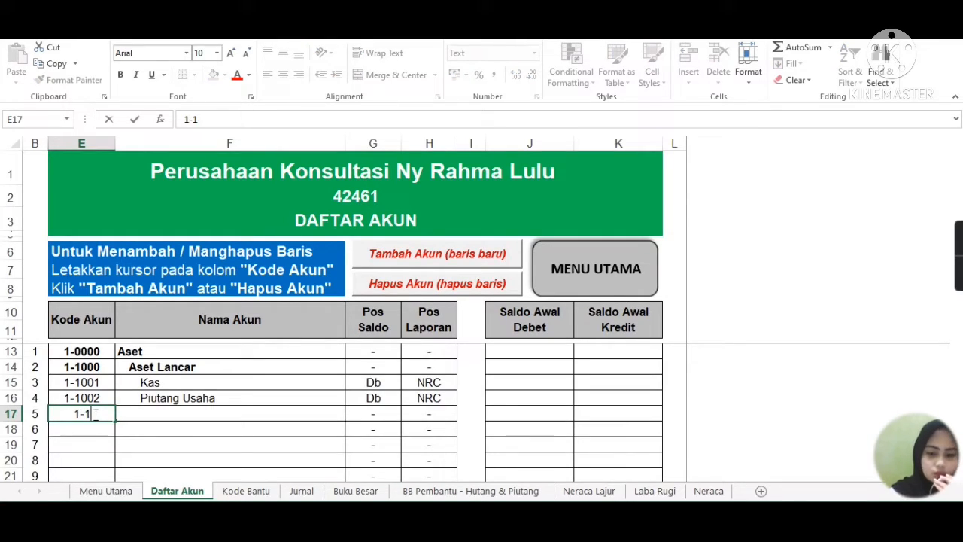
pyautogui.write('003')
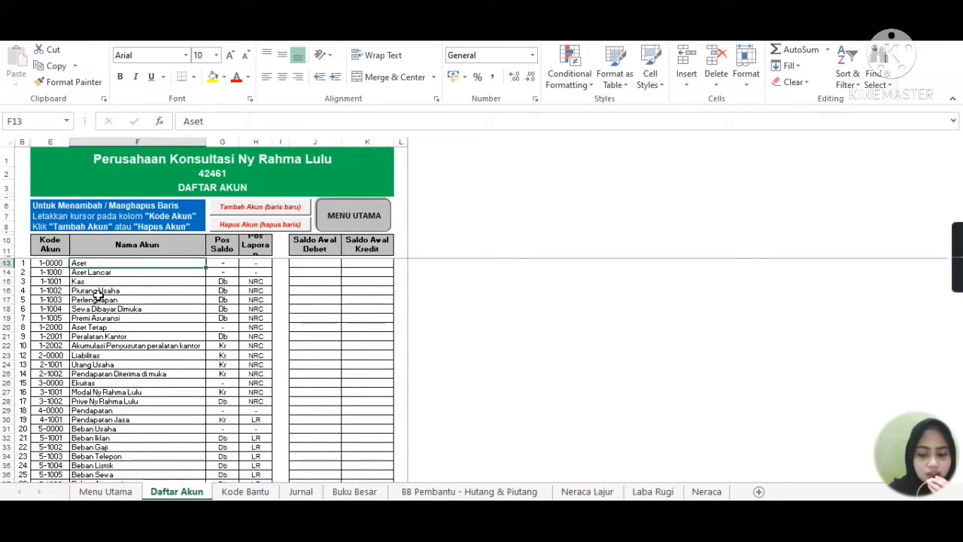
# Insert the 5-1006 Beban Asuransi account among the expense accounts, next to Beban Iklan
pyautogui.press('Up')
pyautogui.press('Up')
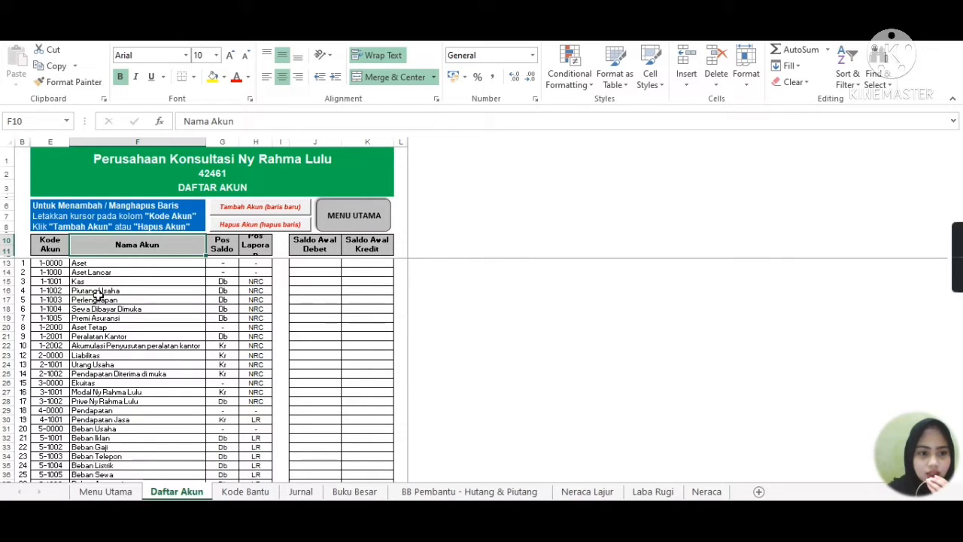
pyautogui.click(99, 298)
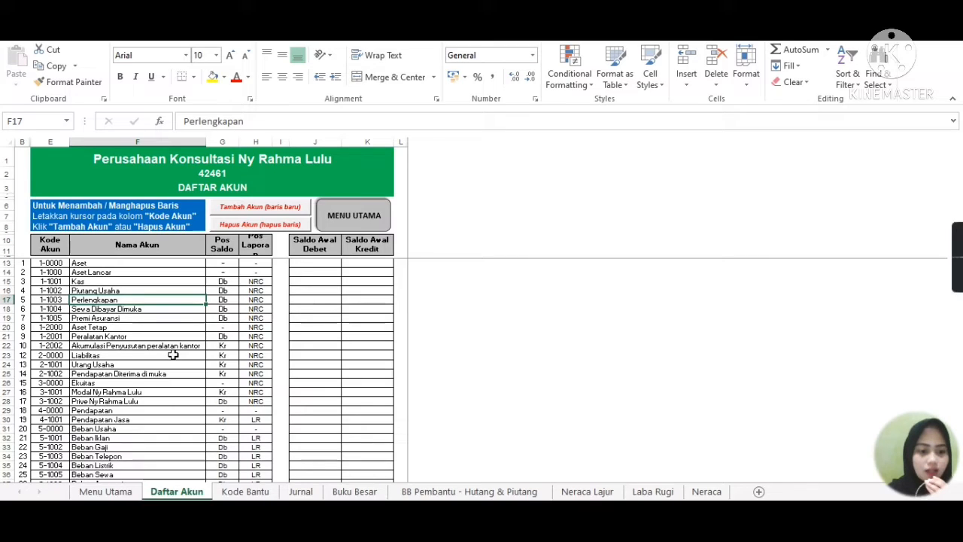
pyautogui.click(161, 429)
pyautogui.click(164, 437)
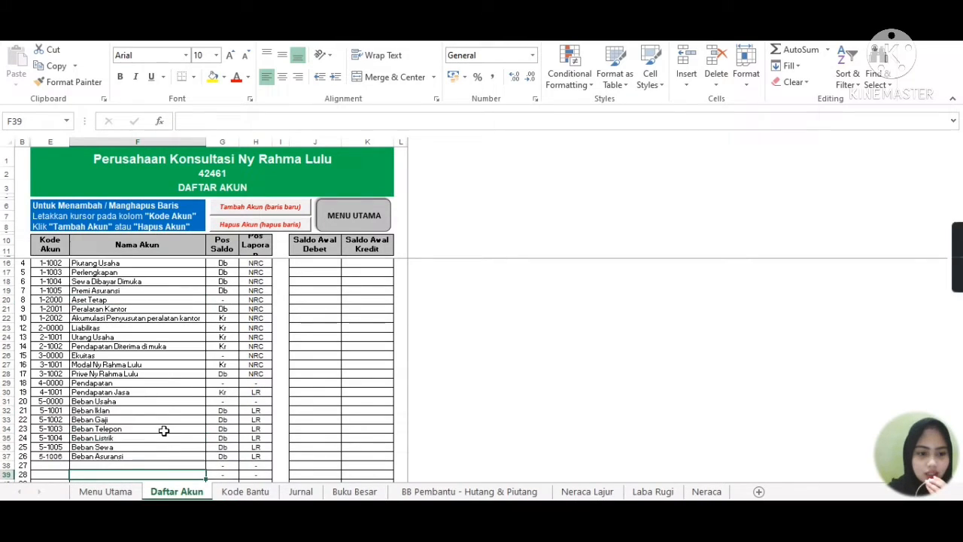
pyautogui.press('Up')
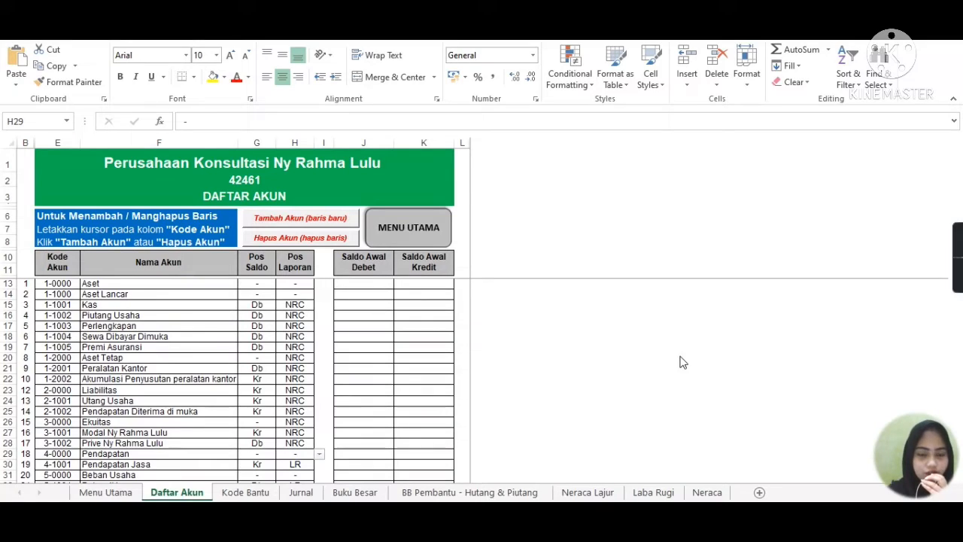
pyautogui.click(709, 494)
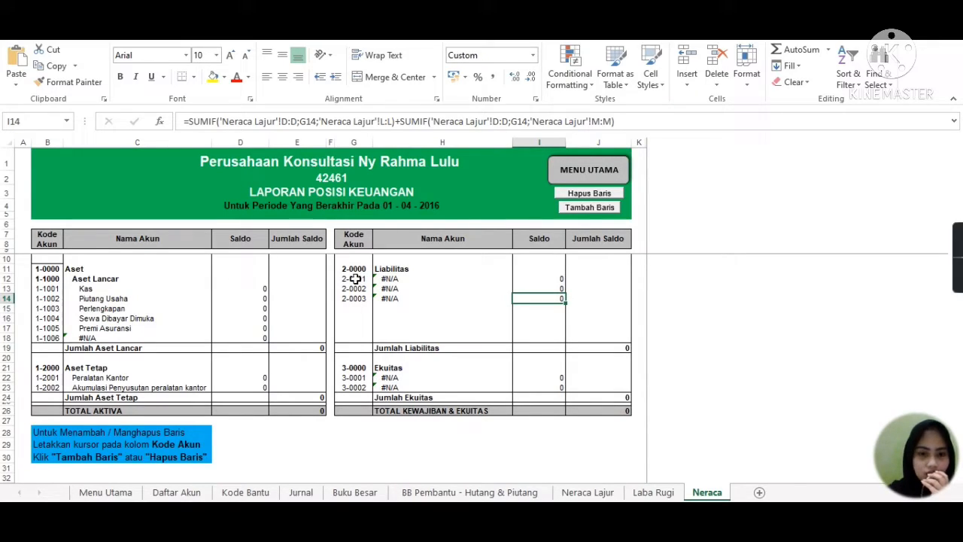
# On Neraca, change the first liability code from 2-0001 to 2-1001
pyautogui.click(354, 278)
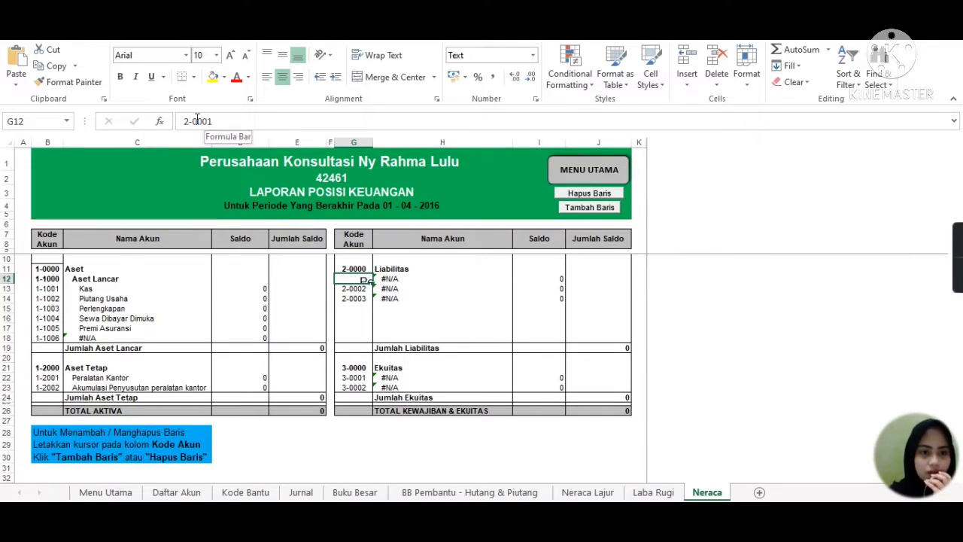
pyautogui.click(198, 120)
pyautogui.press('BackSpace')
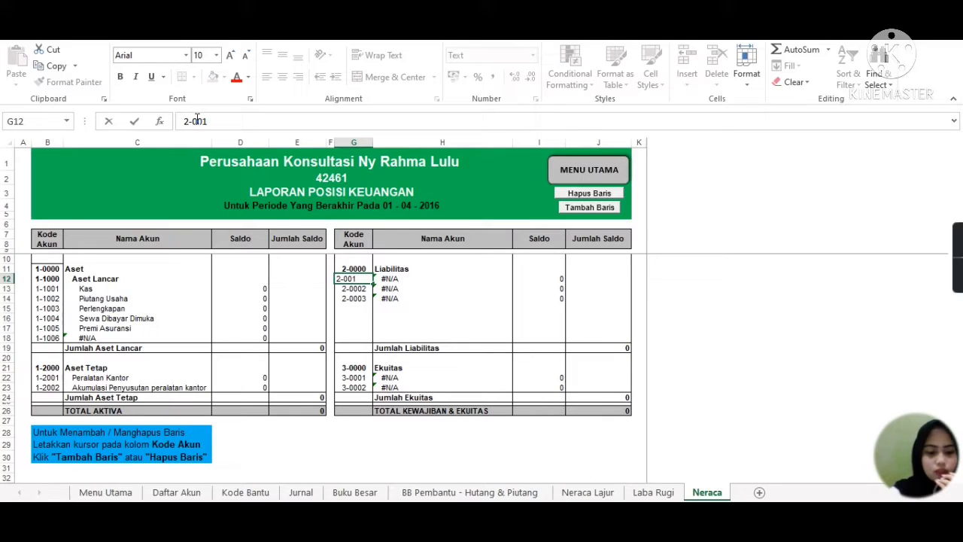
pyautogui.write('1')
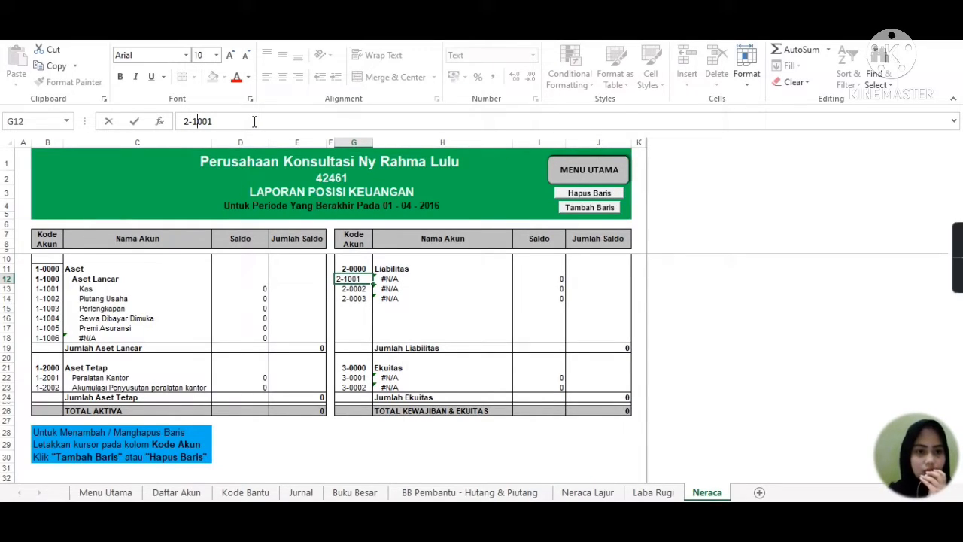
pyautogui.hotkey('ctrl', 'Return')
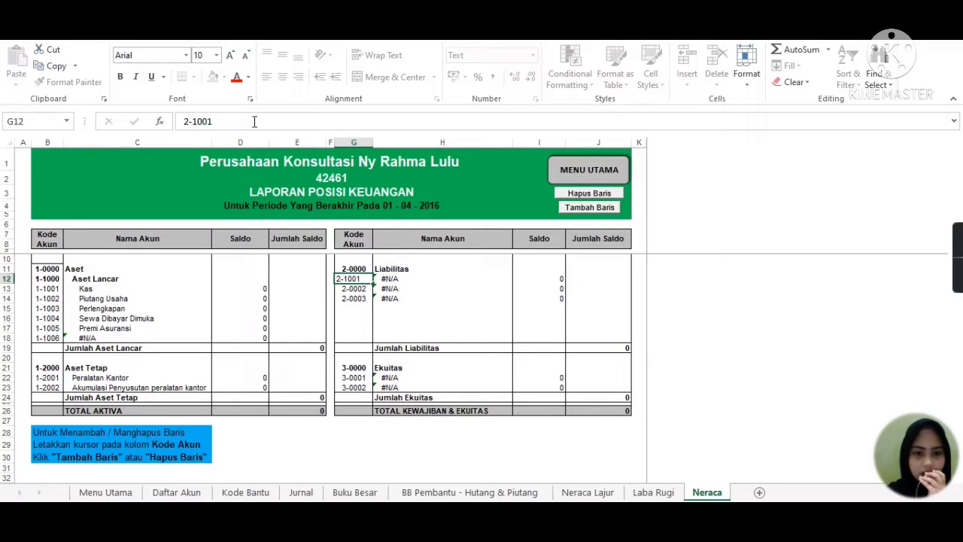
pyautogui.press('Down')
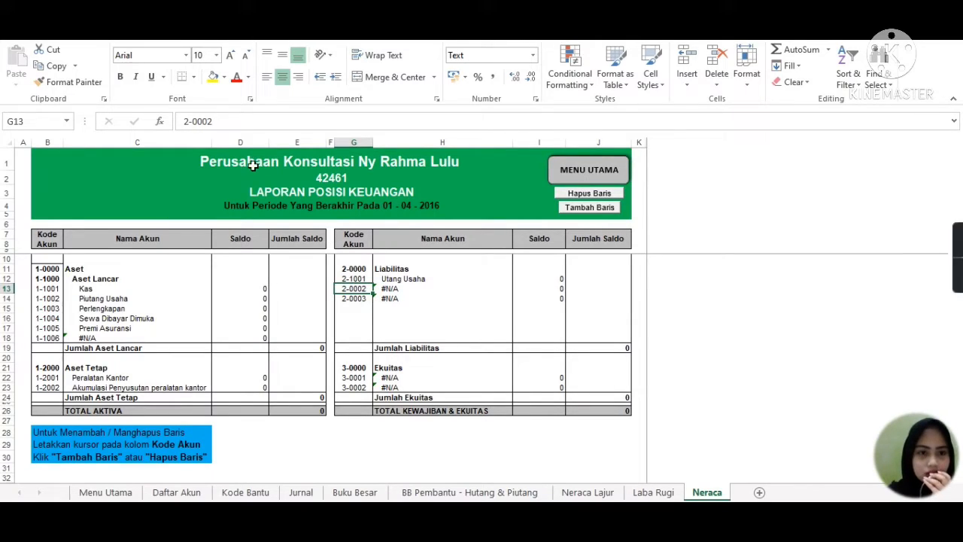
# Change the second liability code from 2-0002 to 2-1002
pyautogui.click(198, 122)
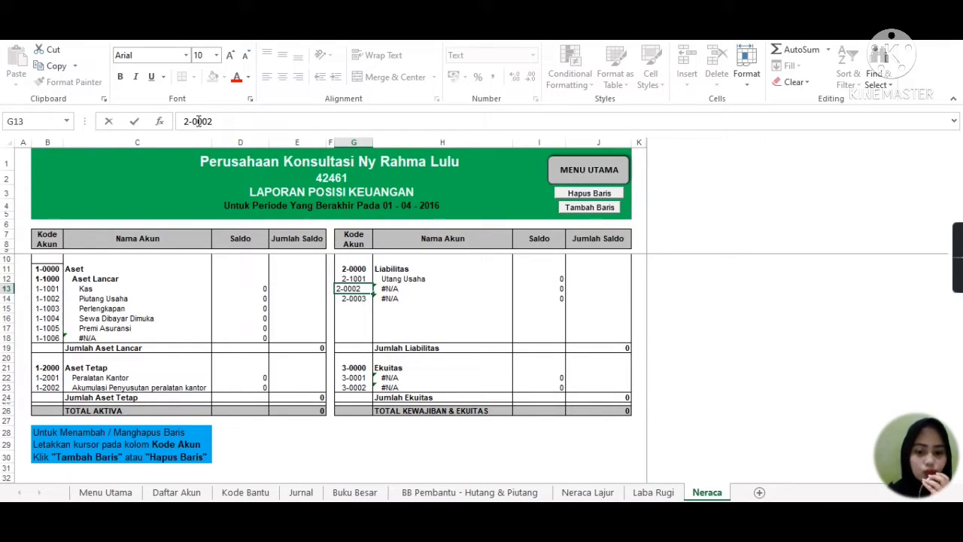
pyautogui.press('BackSpace')
pyautogui.write('1')
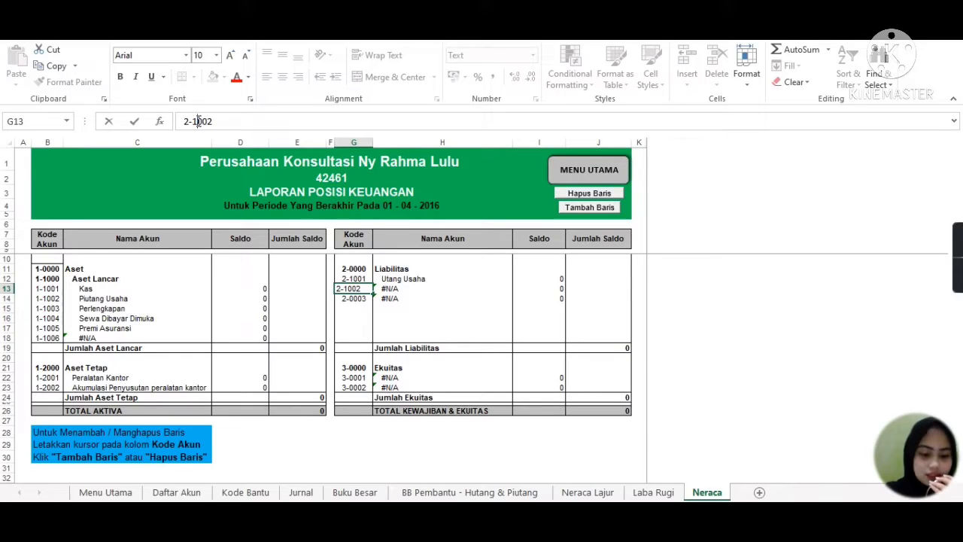
pyautogui.press('Return')
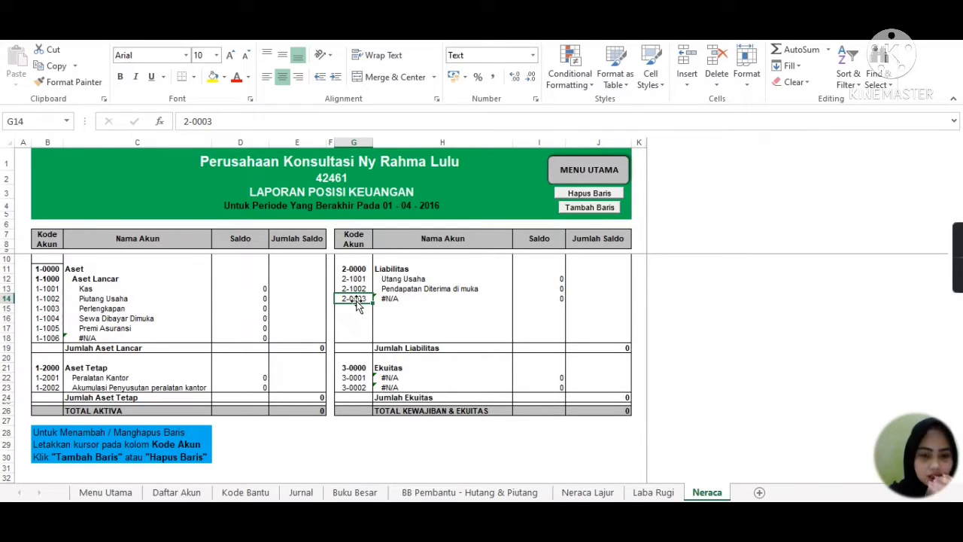
# Clear the leftover 2-0003 liability row in G14:H14
pyautogui.moveTo(354, 300); pyautogui.dragTo(425, 306)
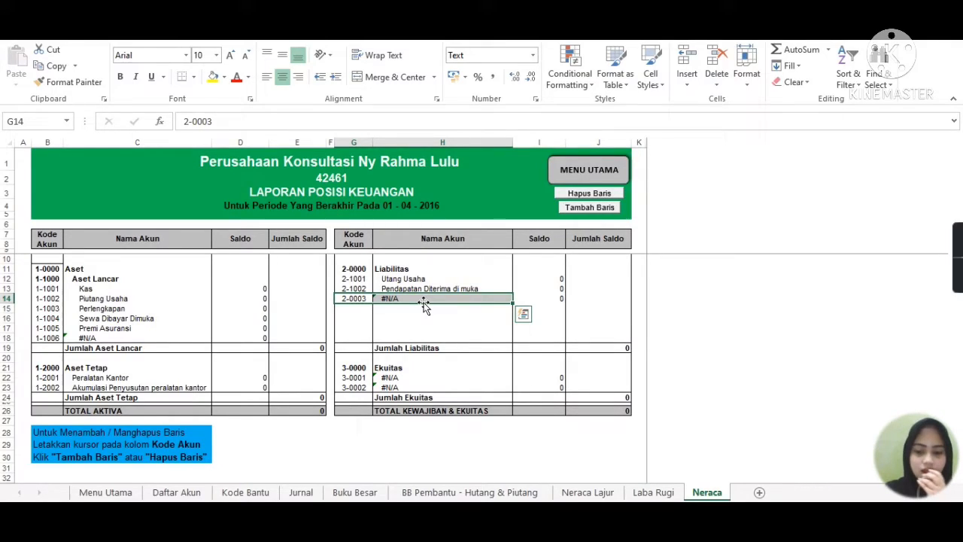
pyautogui.press('Delete')
pyautogui.click(427, 330)
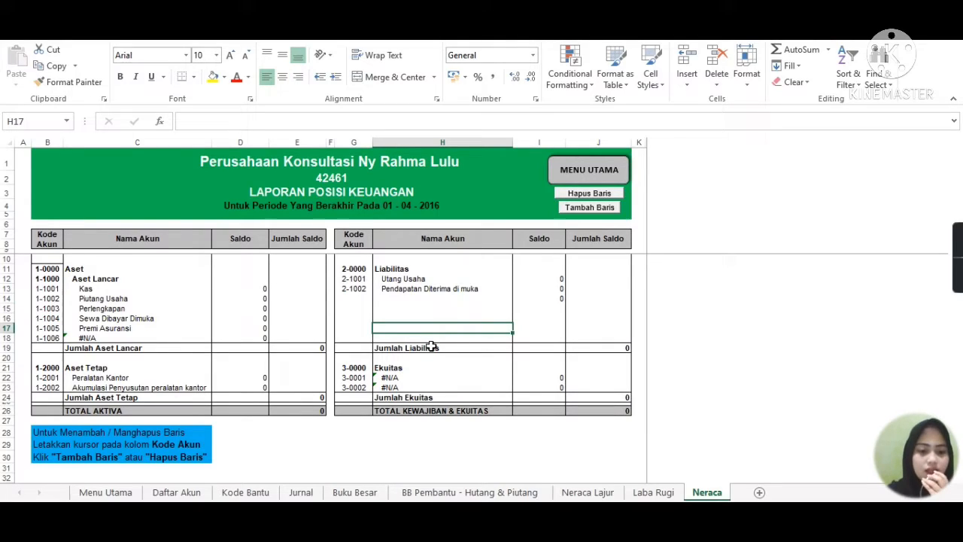
# Change the first equity code from 3-0001 to 3-1001
pyautogui.click(359, 378)
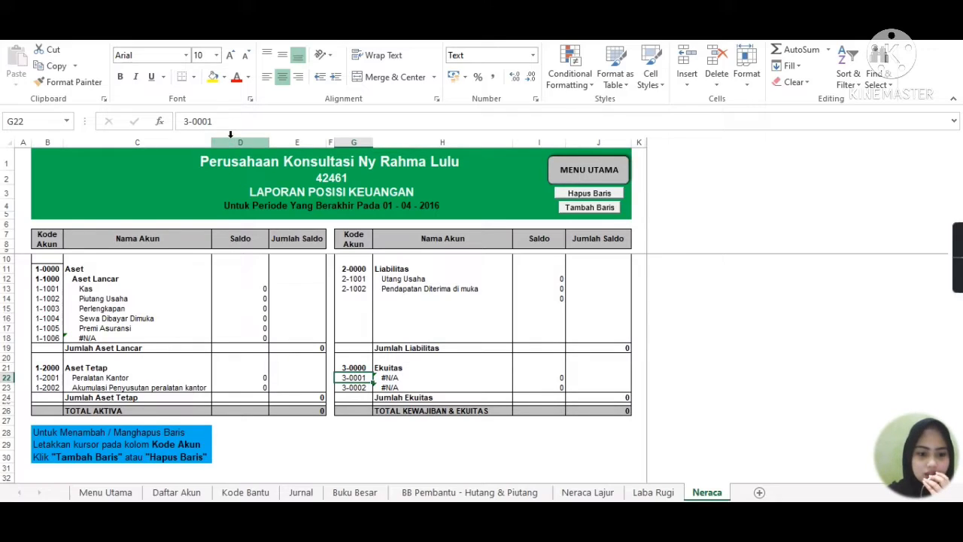
pyautogui.click(193, 121)
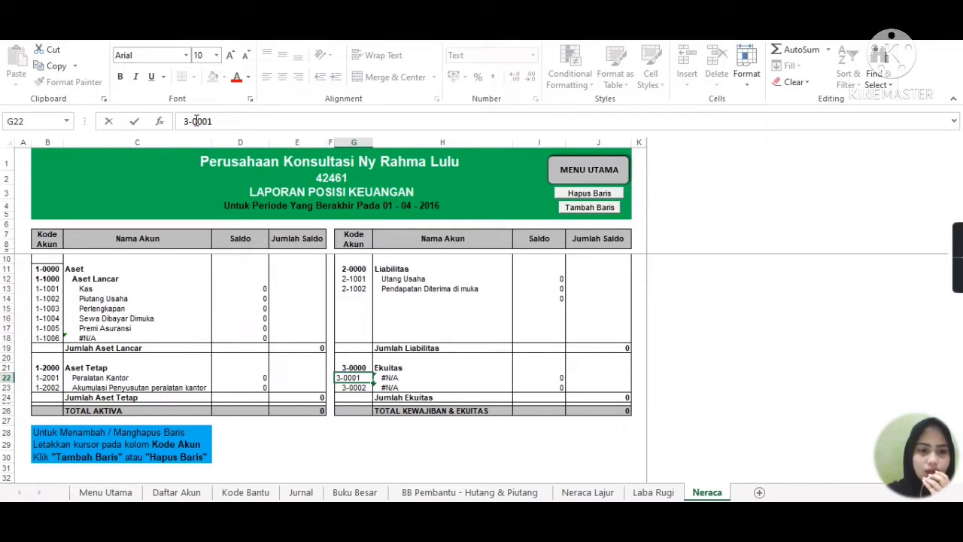
pyautogui.press('Delete')
pyautogui.write('1')
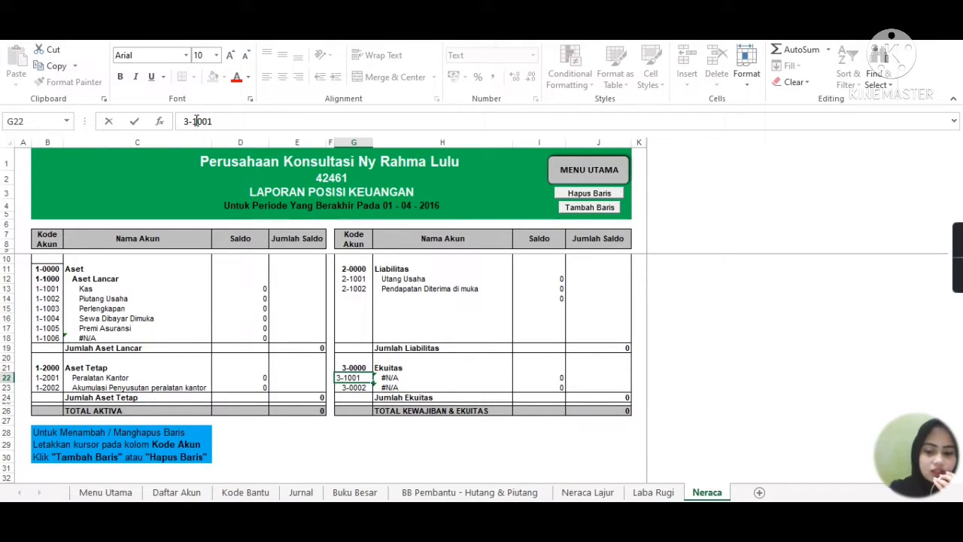
pyautogui.press('Return')
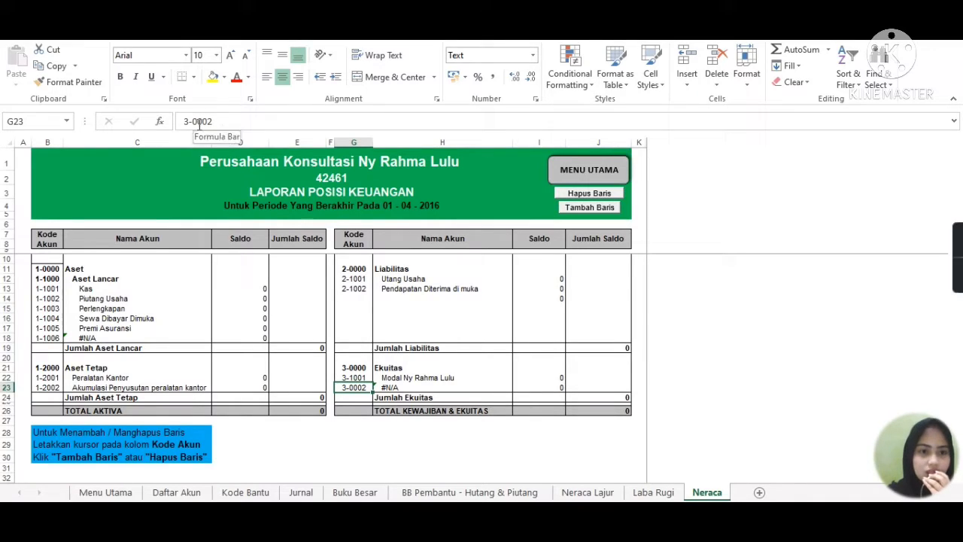
# Change the second equity code from 3-0002 to 3-1002
pyautogui.click(197, 121)
pyautogui.press('BackSpace')
pyautogui.write('1')
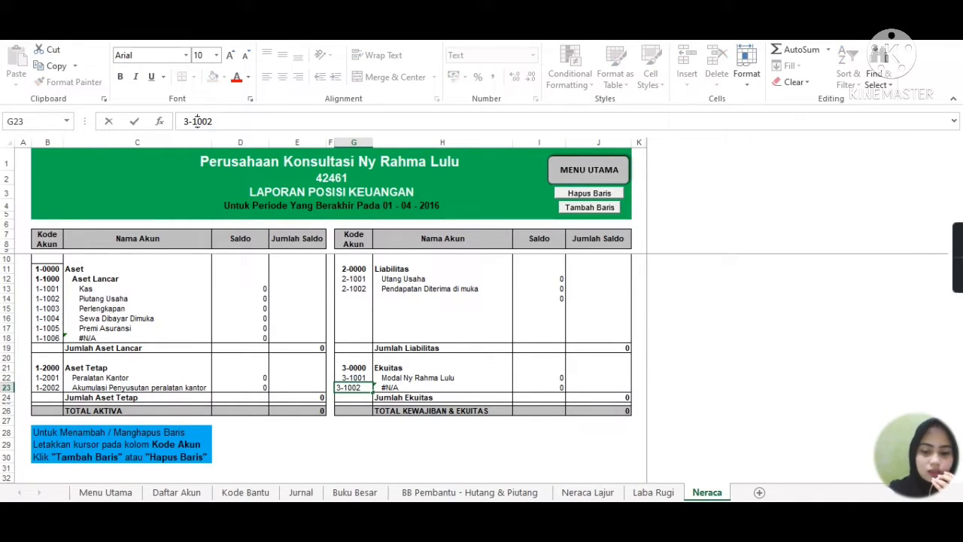
pyautogui.press('Return')
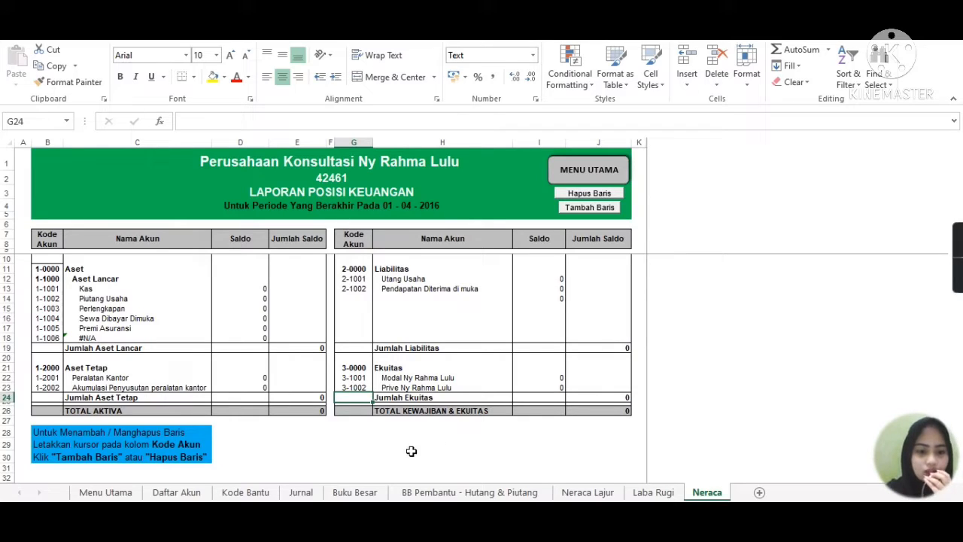
pyautogui.click(304, 493)
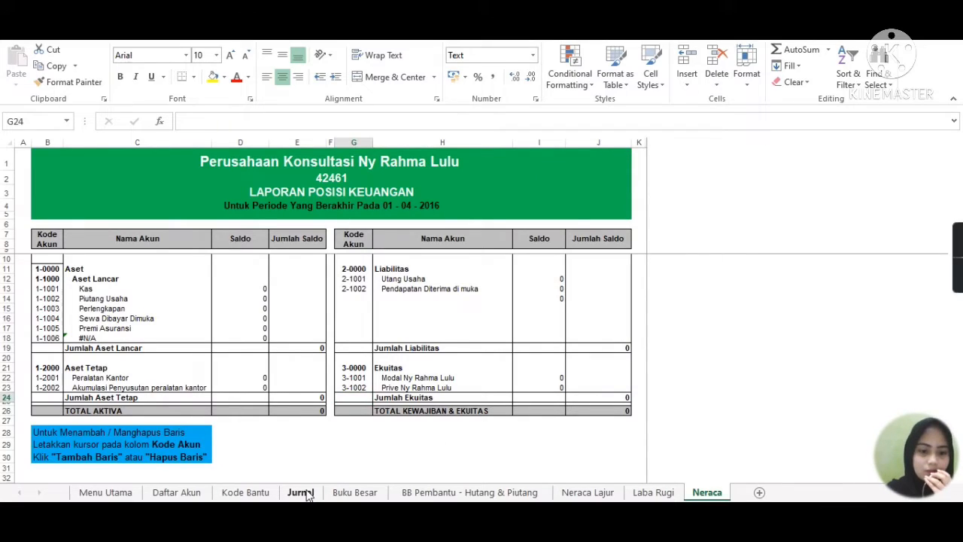
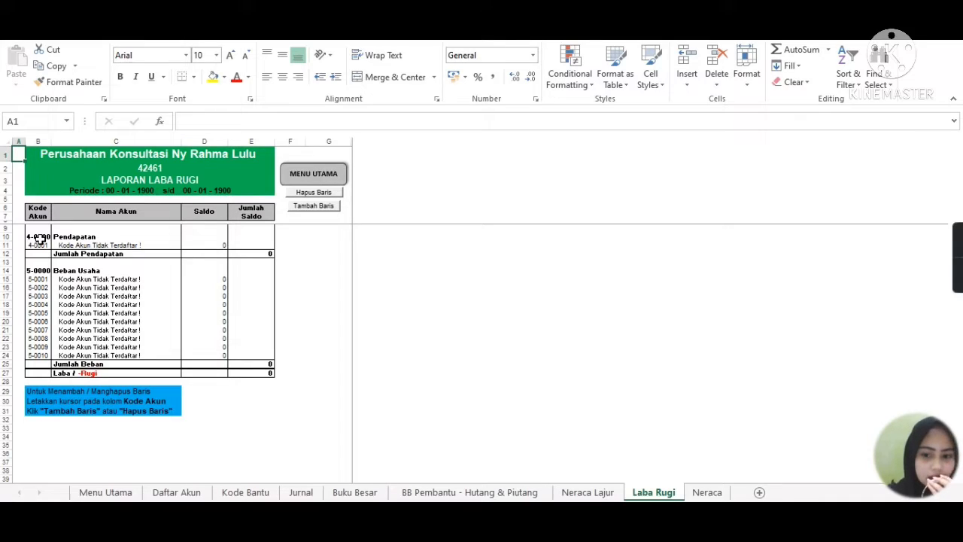
# Edit cell B11's revenue code from 4-0001 to 4-1001 so it shows Pendapatan Jasa
pyautogui.click(40, 246)
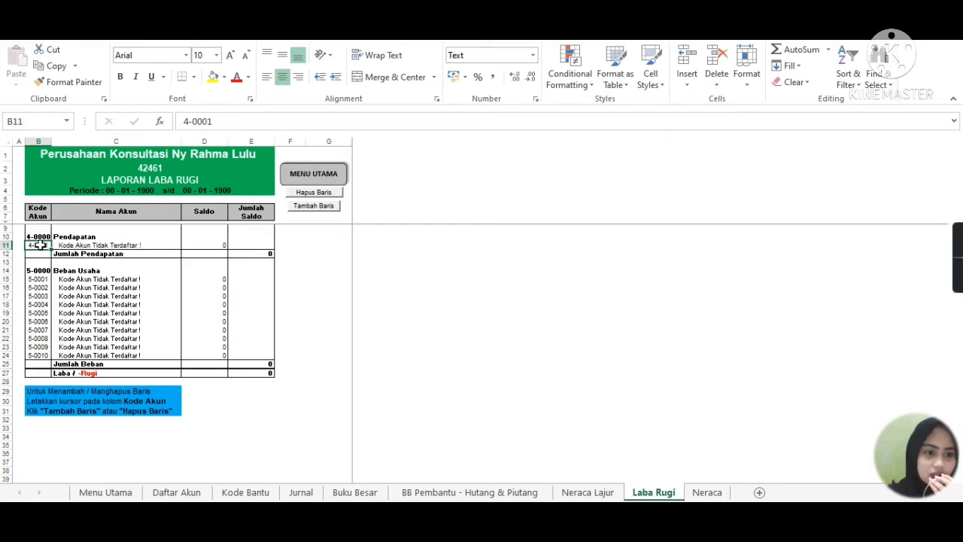
pyautogui.click(200, 121)
pyautogui.press('BackSpace')
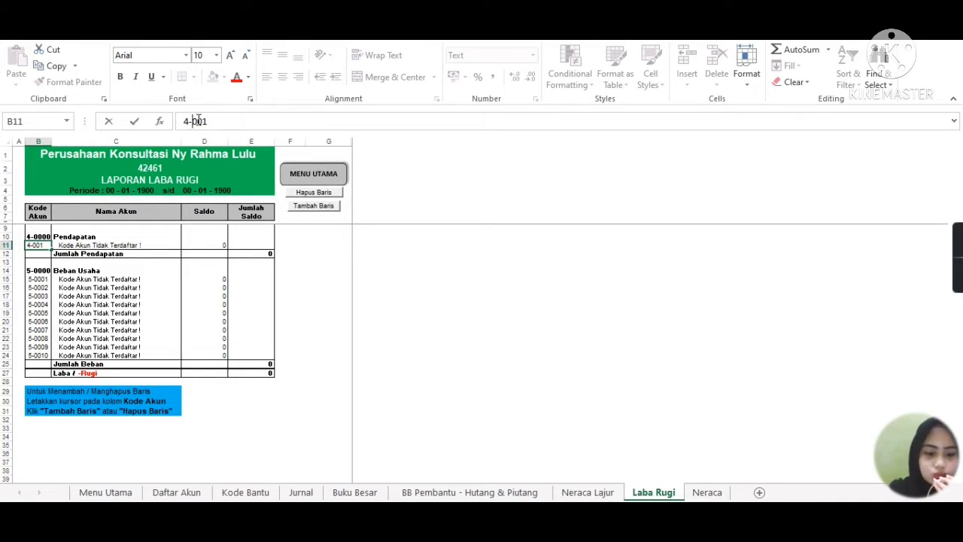
pyautogui.write('1')
pyautogui.press('Return')
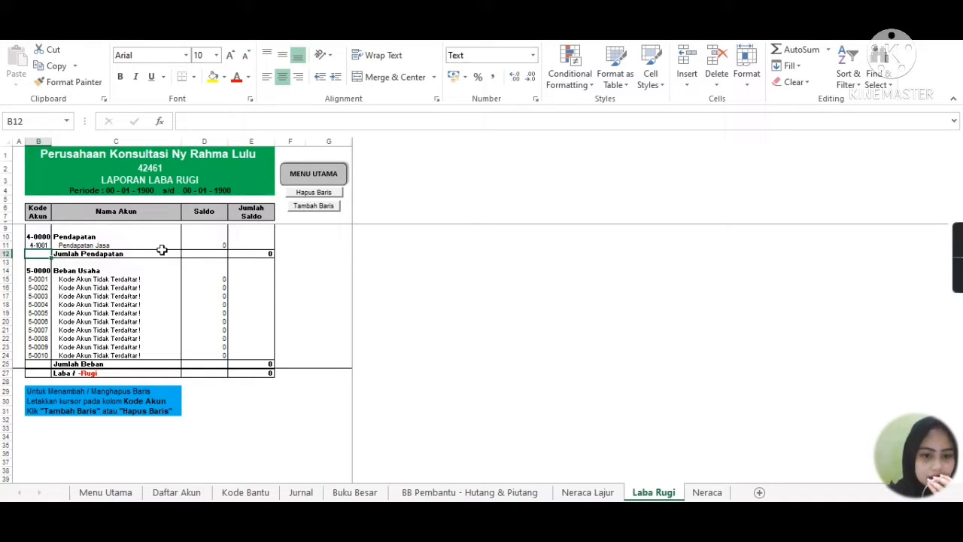
pyautogui.click(38, 273)
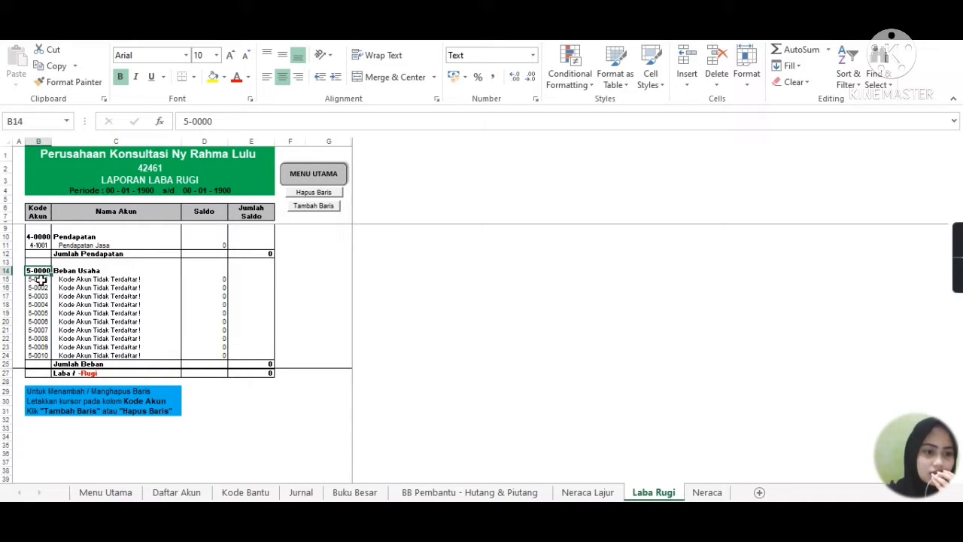
# Recode the first two expense accounts from 5-0001 and 5-0002 to 5-1001 and 5-1002
pyautogui.click(40, 279)
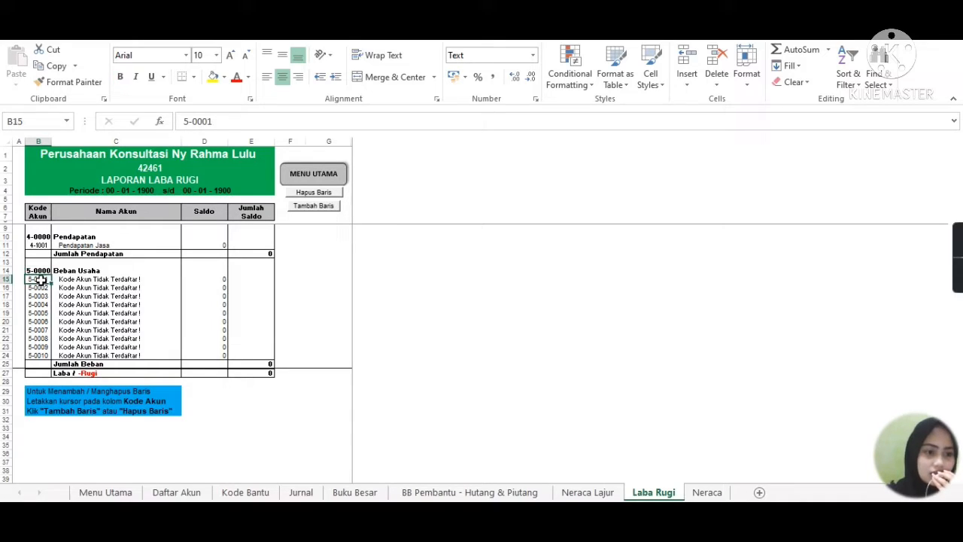
pyautogui.click(199, 121)
pyautogui.press('BackSpace')
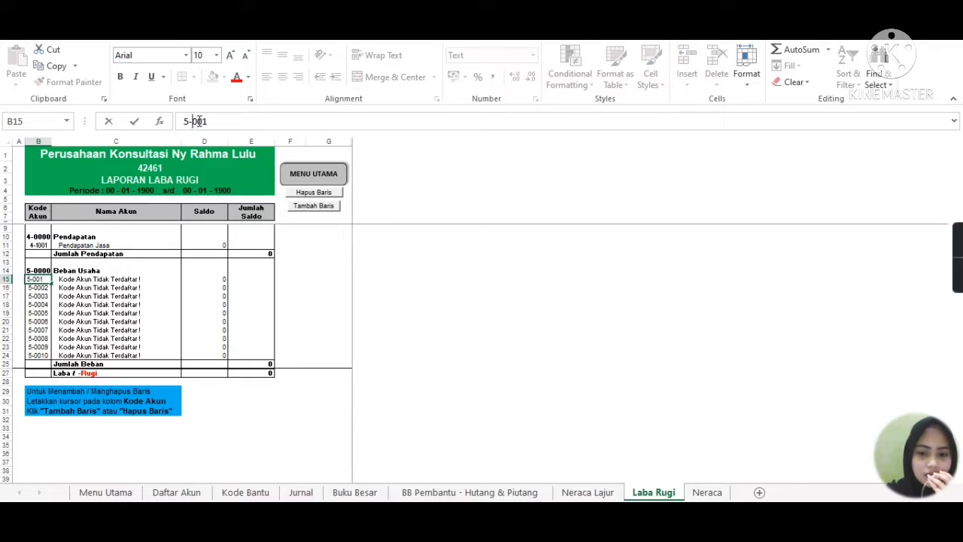
pyautogui.write('1')
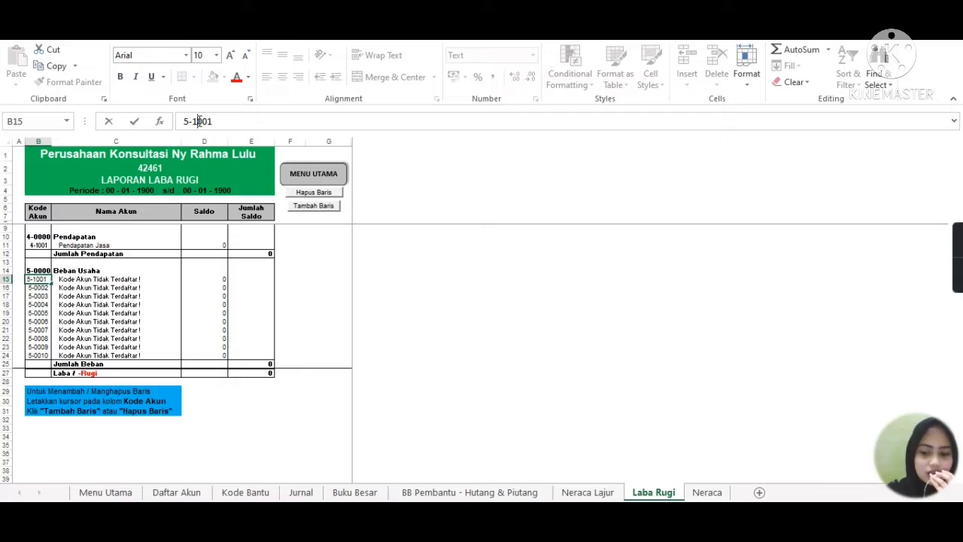
pyautogui.press('Return')
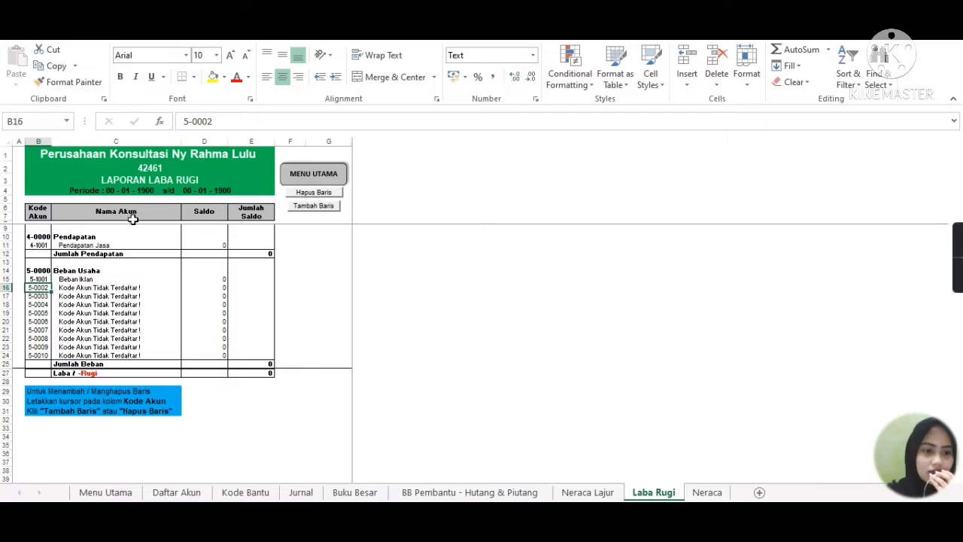
pyautogui.click(196, 121)
pyautogui.write('1')
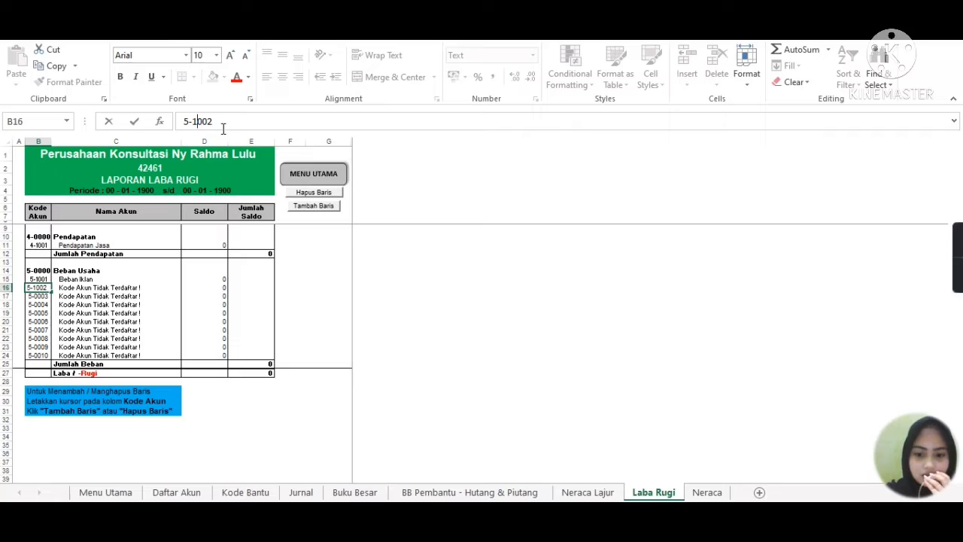
pyautogui.press('Return')
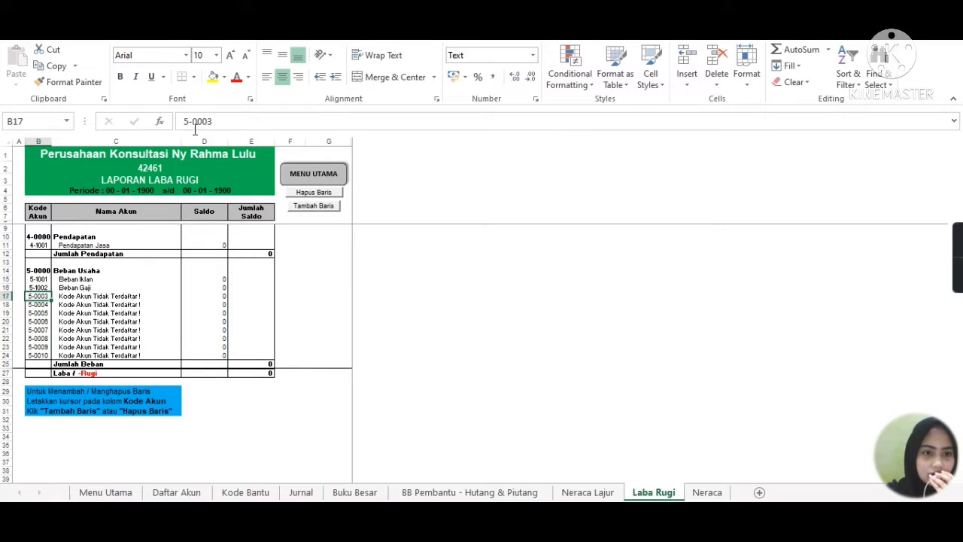
# Recode the next two expense accounts from 5-0003 and 5-0004 to 5-1003 and 5-1004
pyautogui.click(194, 122)
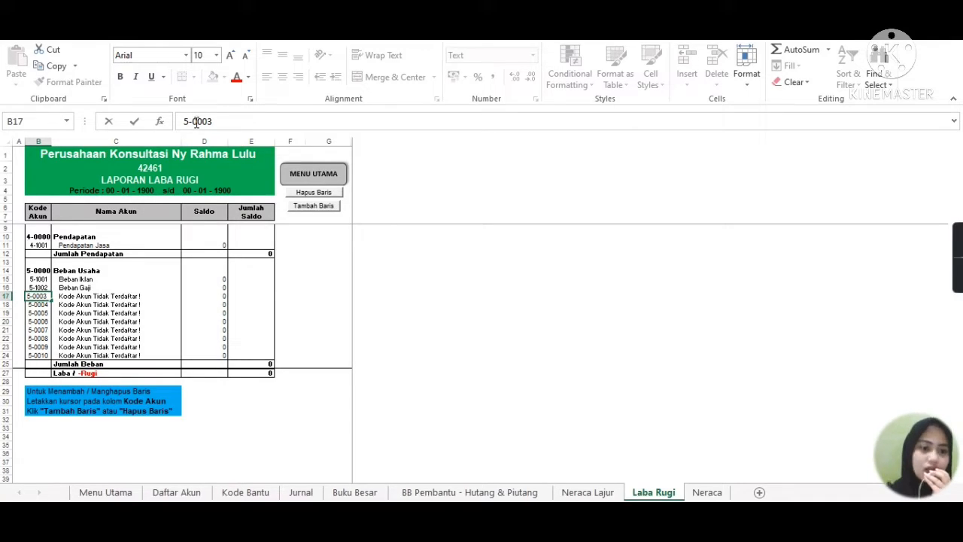
pyautogui.press('BackSpace')
pyautogui.write('1')
pyautogui.press('Return')
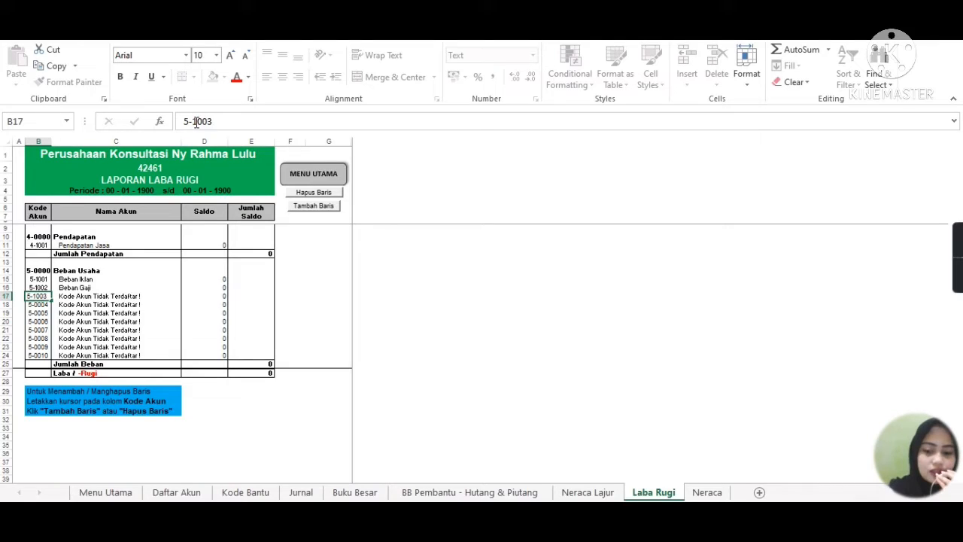
pyautogui.press('Return')
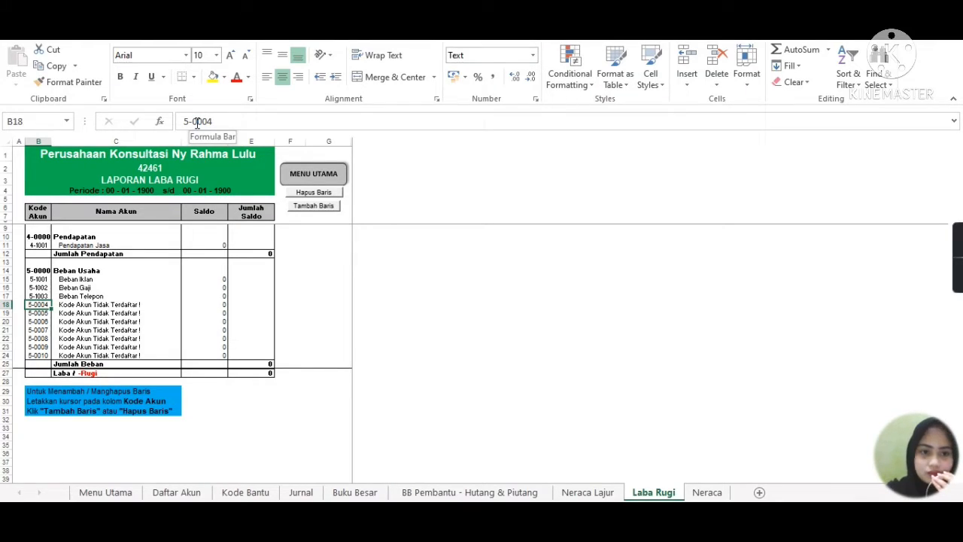
pyautogui.click(197, 123)
pyautogui.press('BackSpace')
pyautogui.write('1')
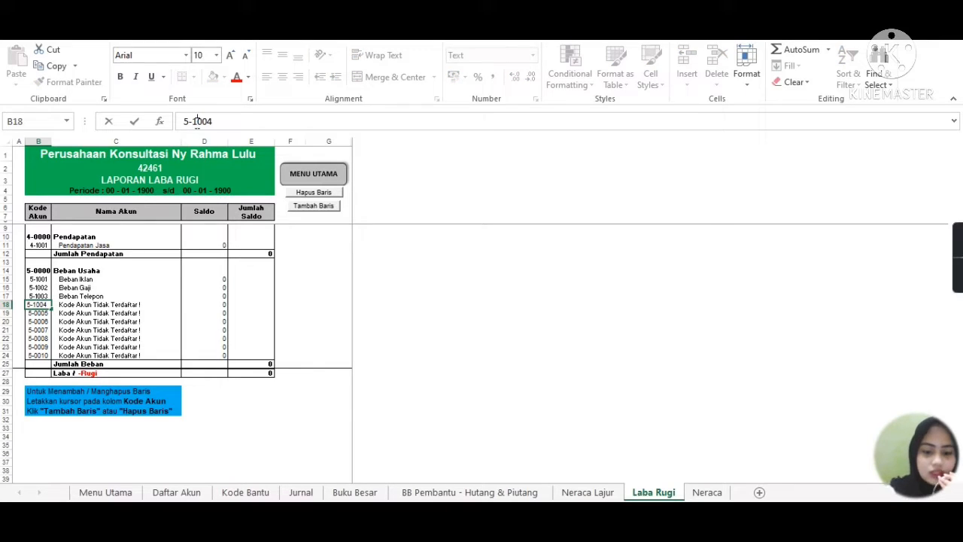
pyautogui.press('Return')
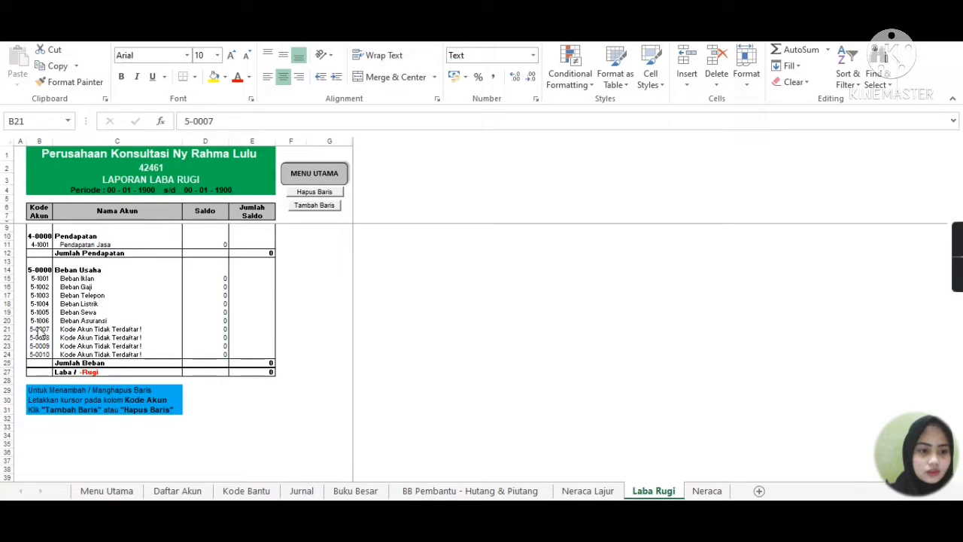
# Clear the unused expense entries 5-0007, 5-0008, 5-0009 and 5-0010 in rows 21–24
pyautogui.press('Down')
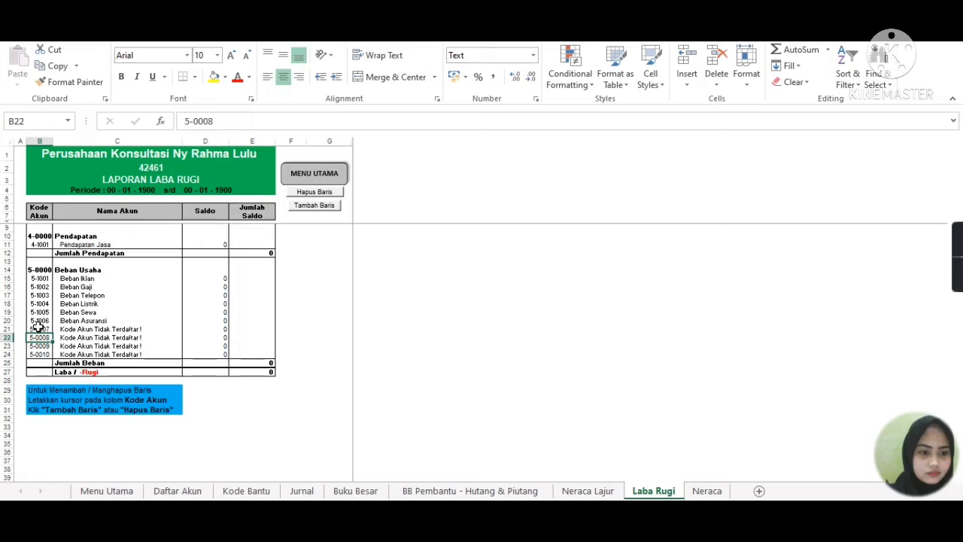
pyautogui.moveTo(38, 329); pyautogui.dragTo(198, 333)
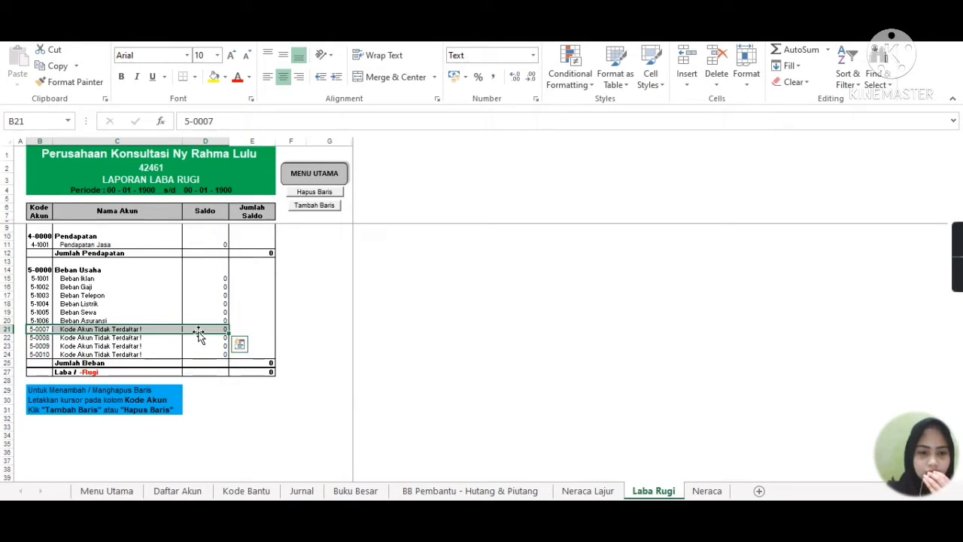
pyautogui.press('Delete')
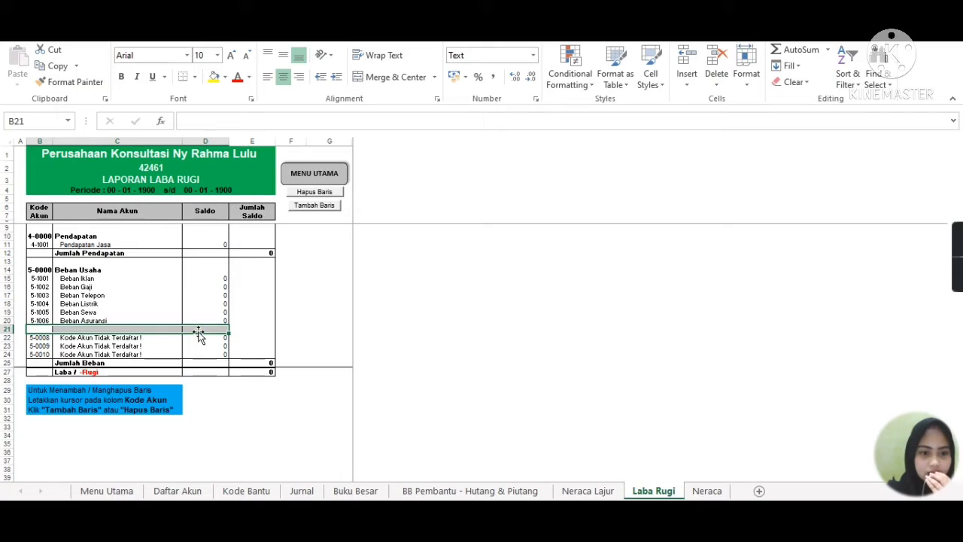
pyautogui.click(42, 338)
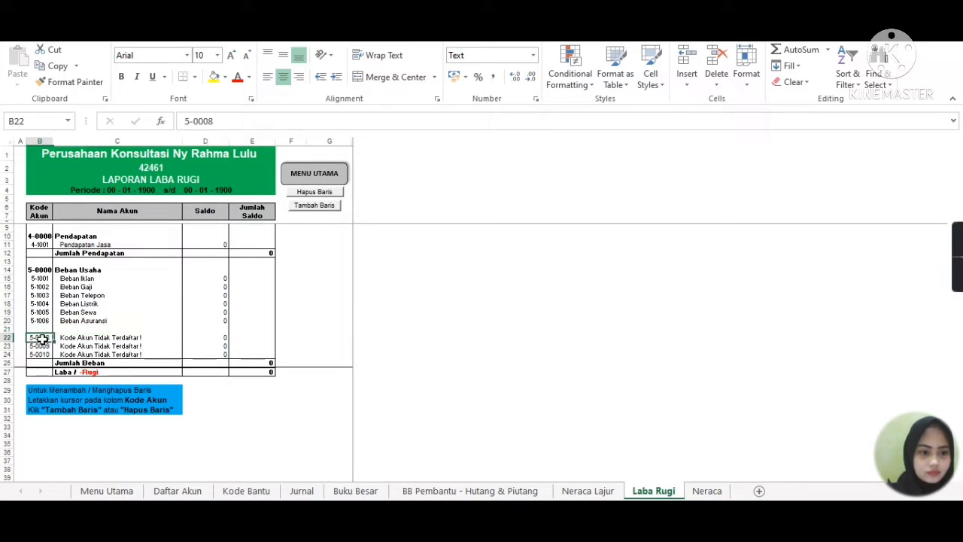
pyautogui.moveTo(41, 338); pyautogui.dragTo(189, 340)
pyautogui.press('Delete')
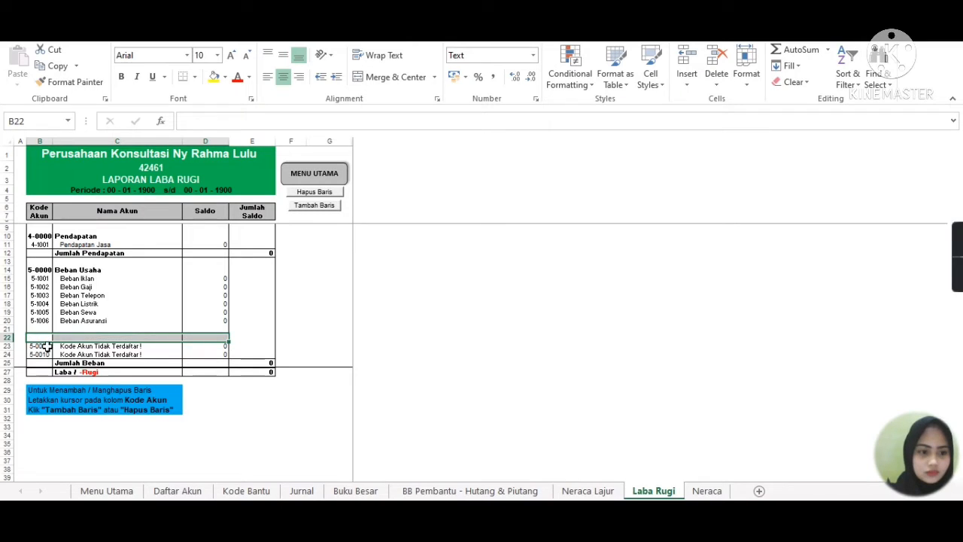
pyautogui.moveTo(47, 346); pyautogui.dragTo(207, 352)
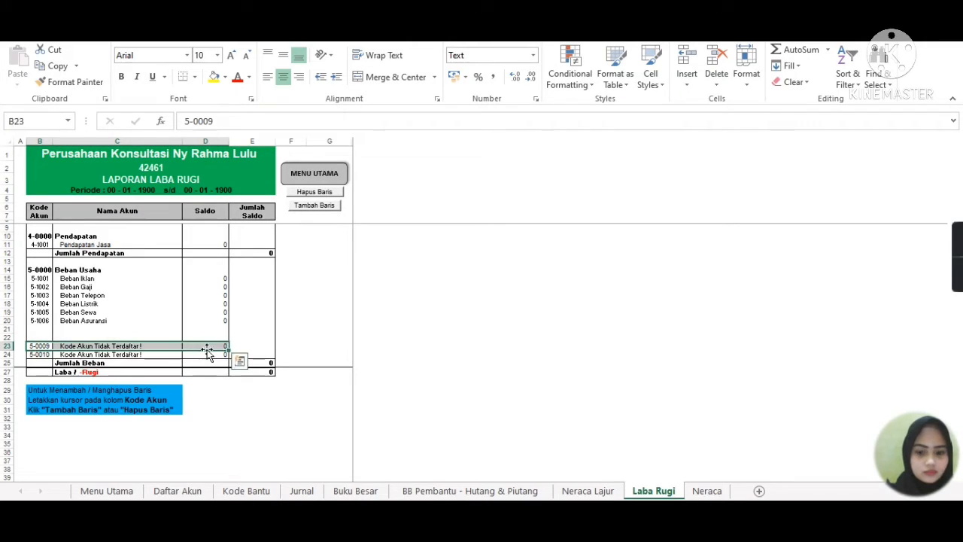
pyautogui.press('Delete')
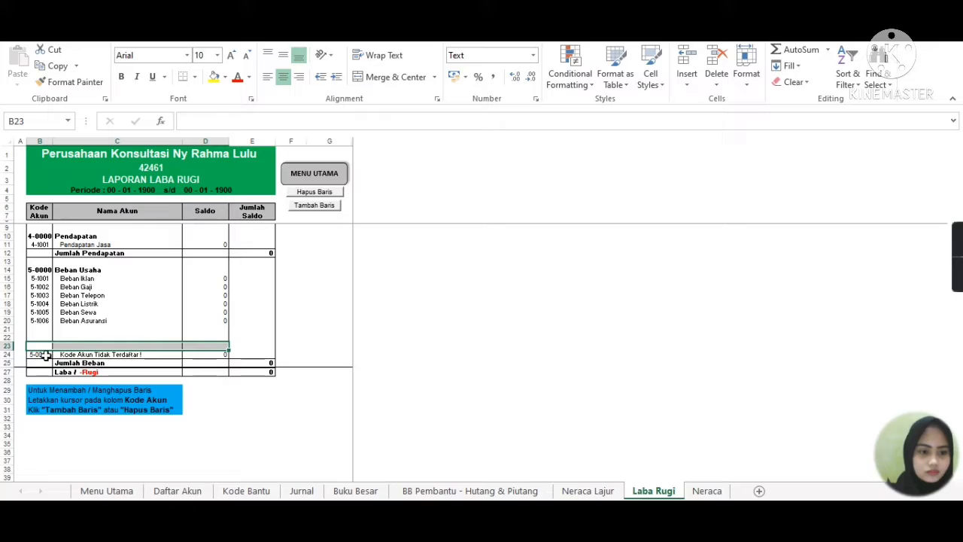
pyautogui.moveTo(45, 355); pyautogui.dragTo(204, 351)
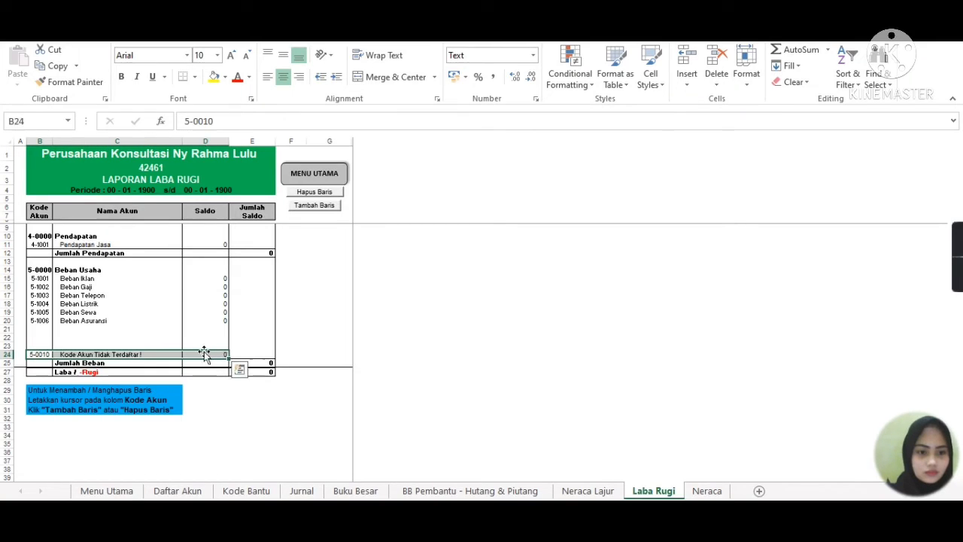
pyautogui.press('Delete')
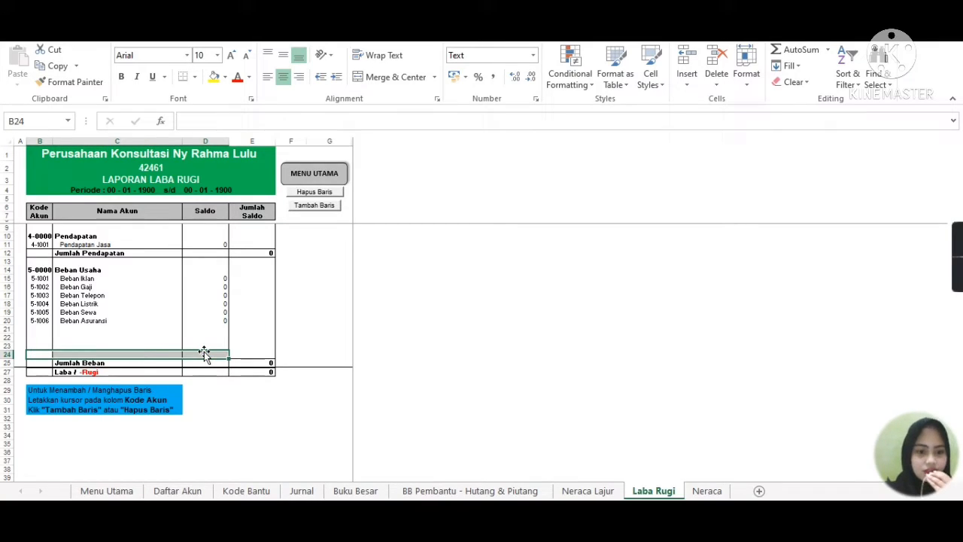
pyautogui.click(194, 336)
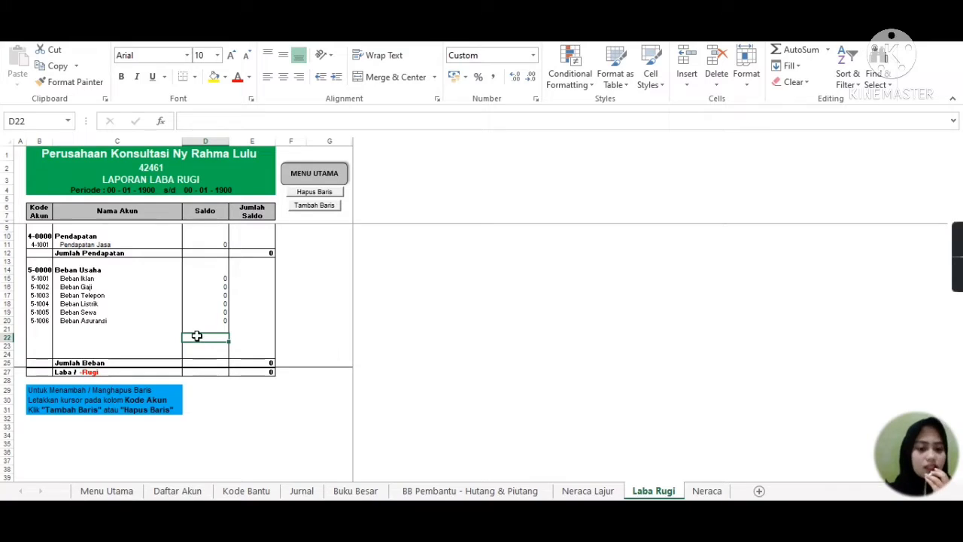
# On the Jurnal sheet, enter 01/04/2016 as the first transaction date in F12
pyautogui.click(302, 492)
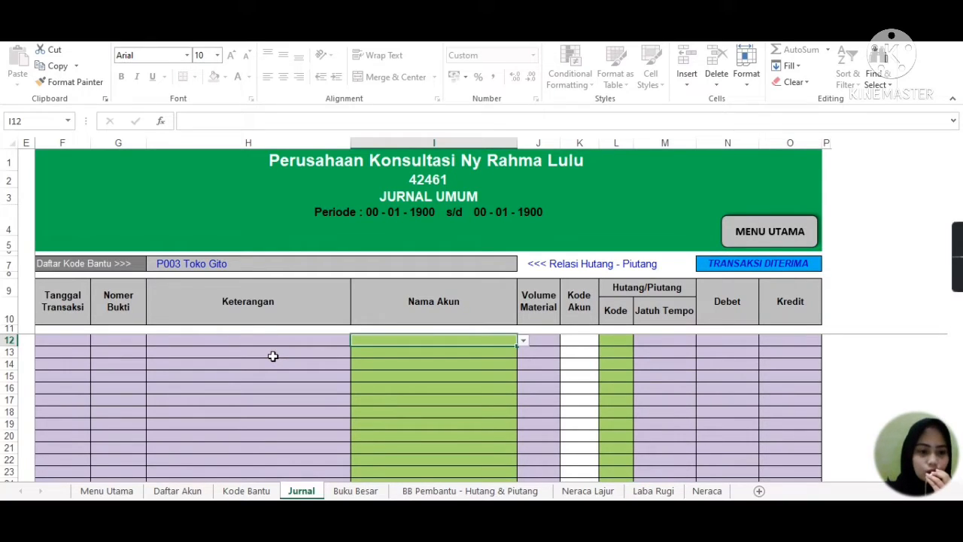
pyautogui.click(80, 340)
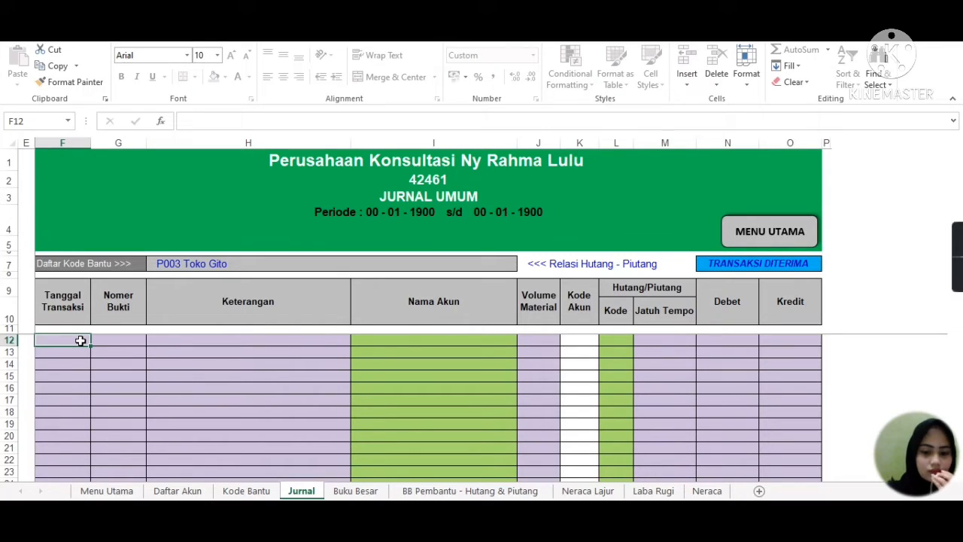
pyautogui.write('01')
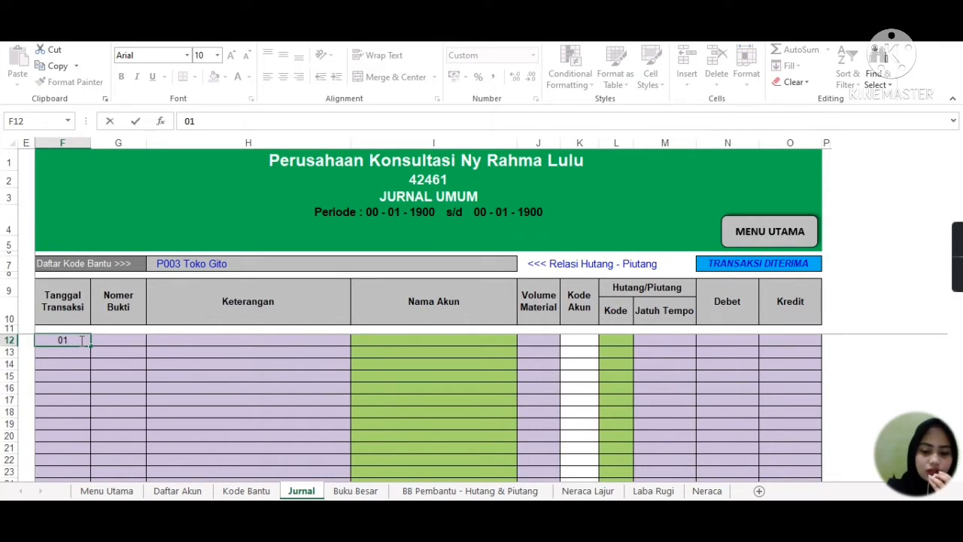
pyautogui.write('/04')
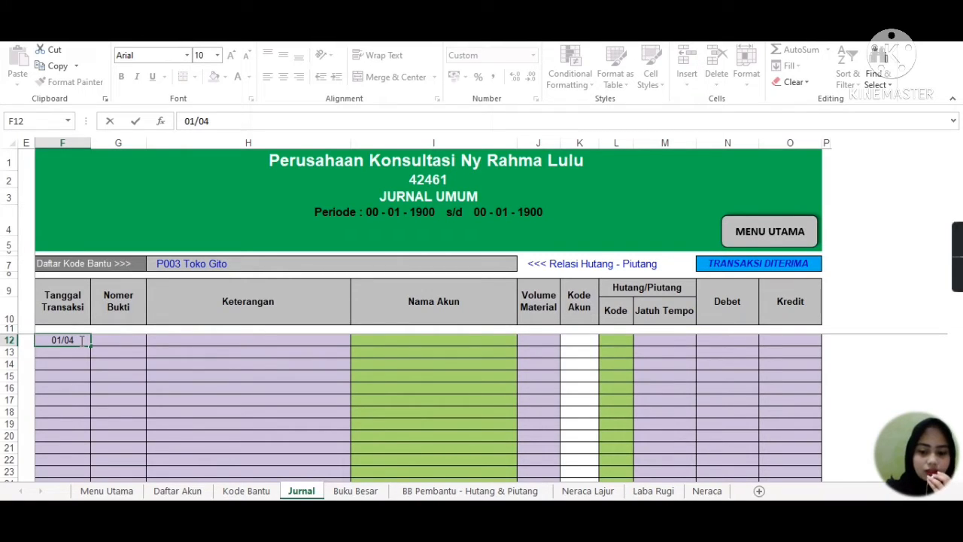
pyautogui.write('/201')
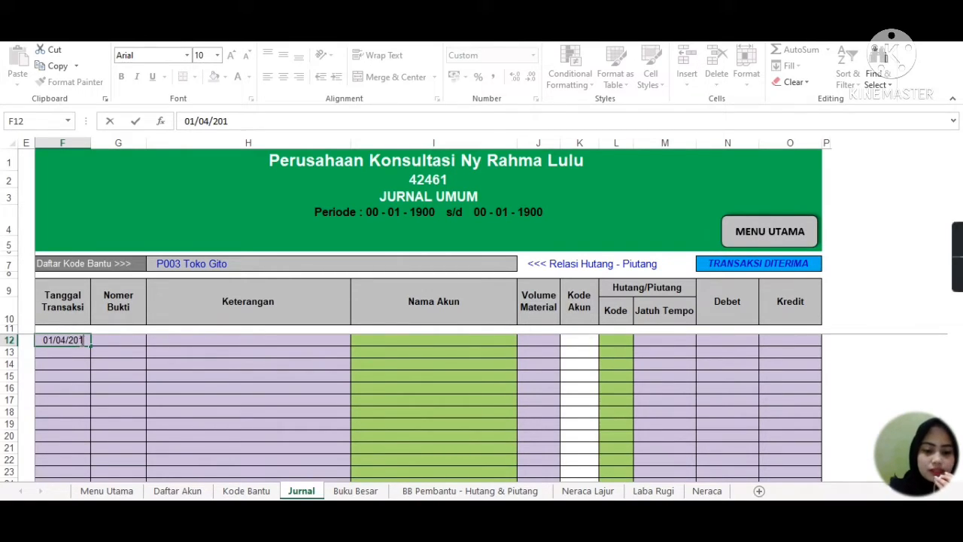
pyautogui.write('6')
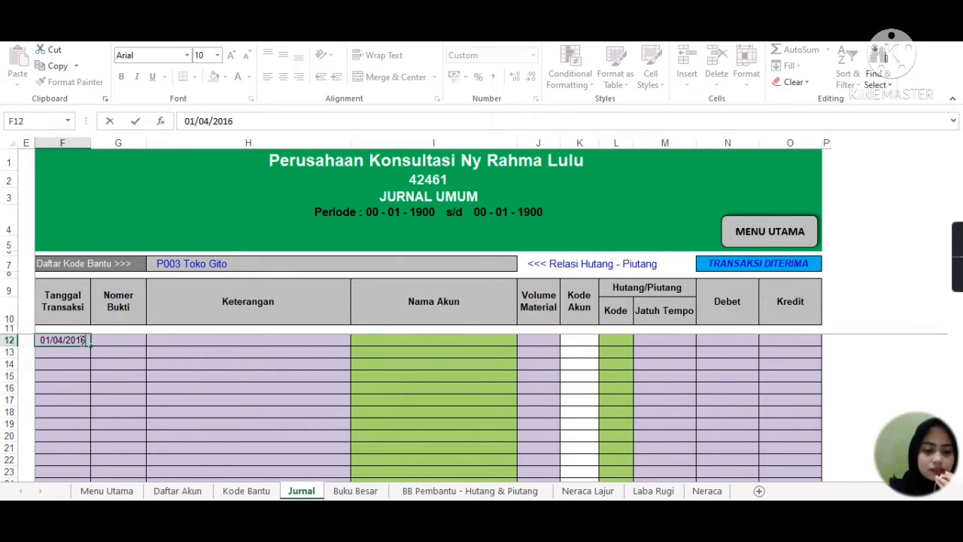
pyautogui.click(169, 345)
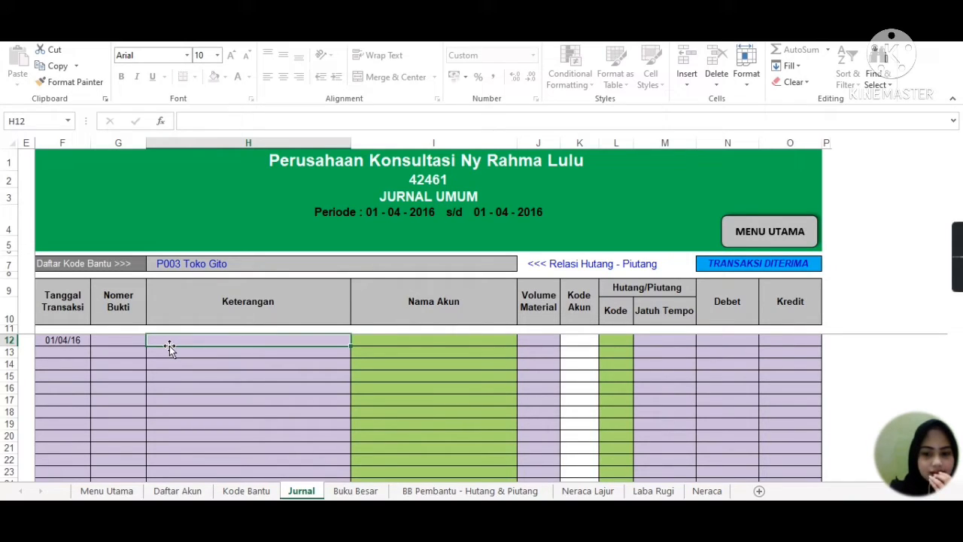
# Enter the description 'Penerimaan Aset-aset' for the first entry
pyautogui.write('Pe')
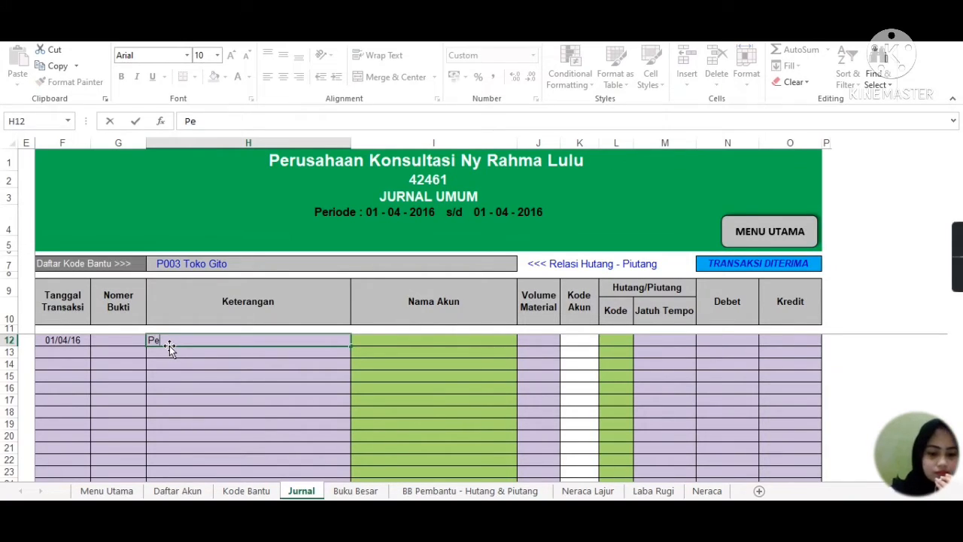
pyautogui.write('nerimaa')
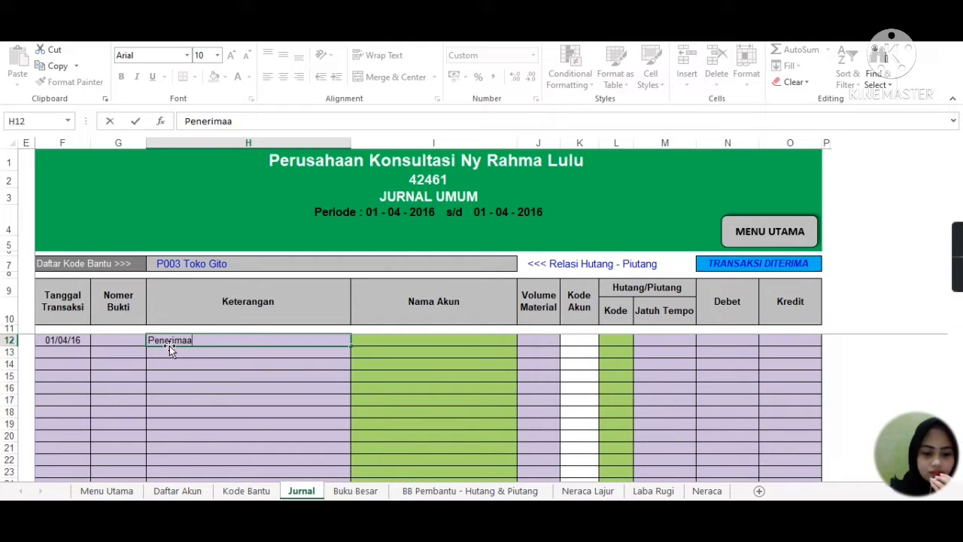
pyautogui.write('n ASW')
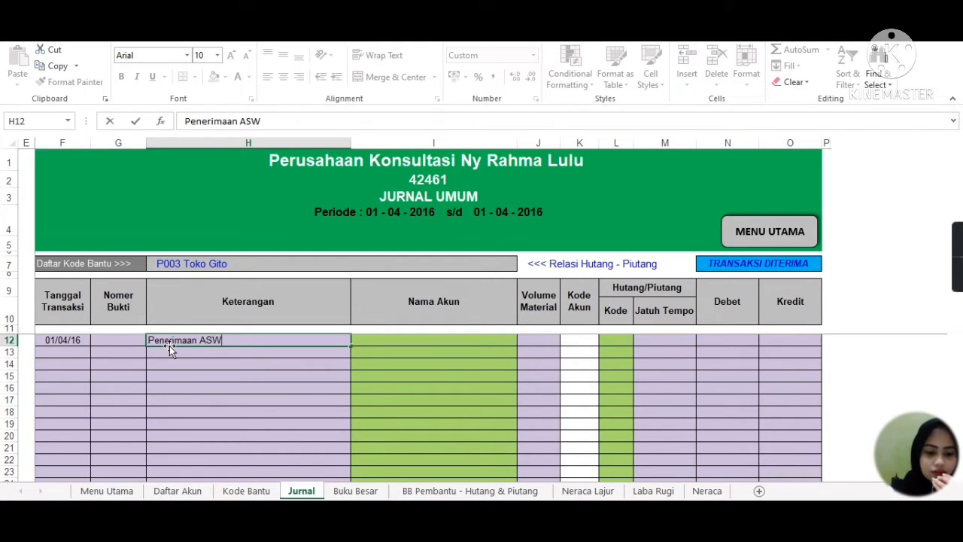
pyautogui.press('BackSpace')
pyautogui.press('BackSpace')
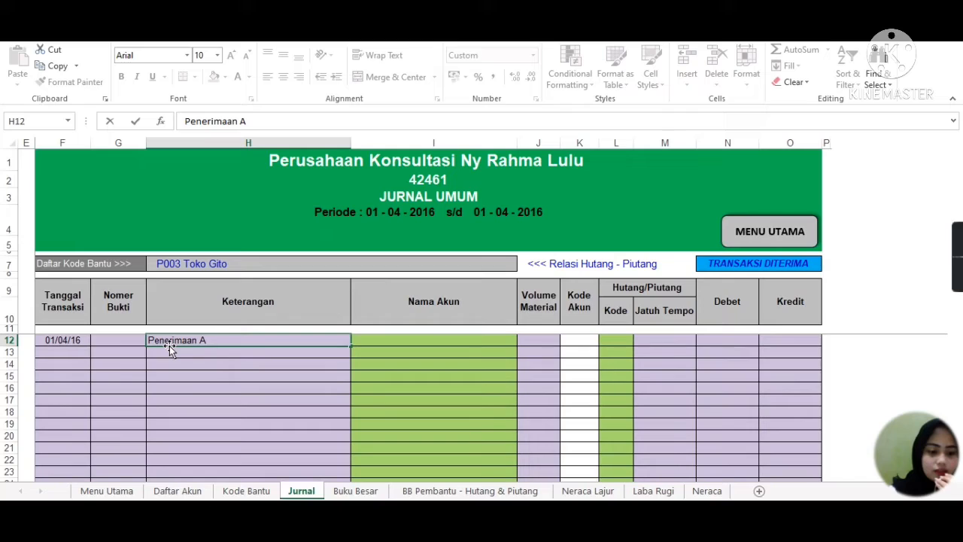
pyautogui.write('set-aset')
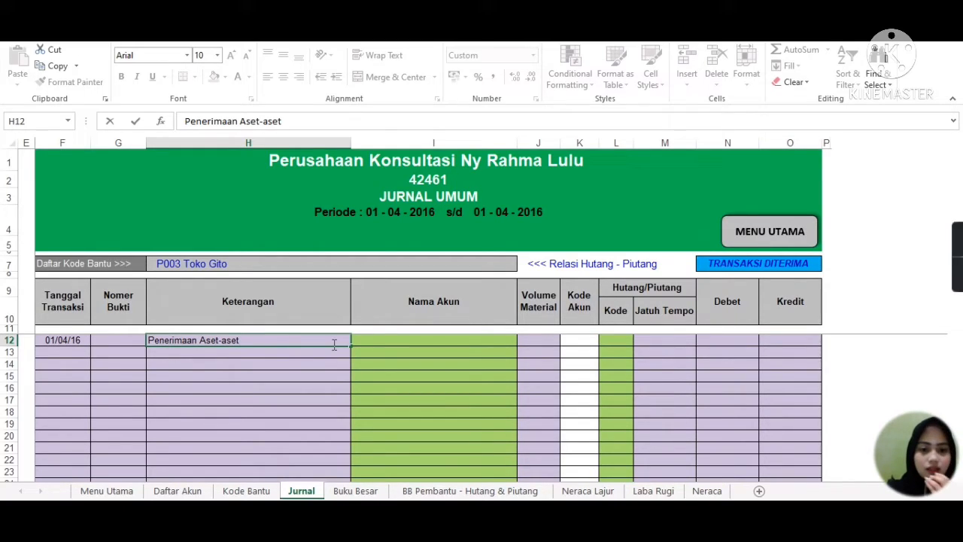
pyautogui.click(380, 341)
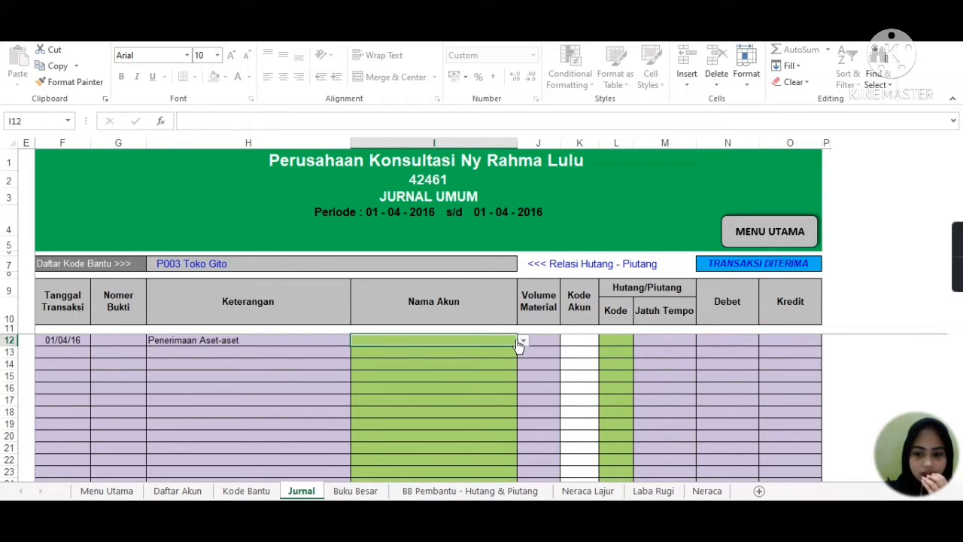
# Choose Kas (code 1-1001) as the account name in I12
pyautogui.click(523, 341)
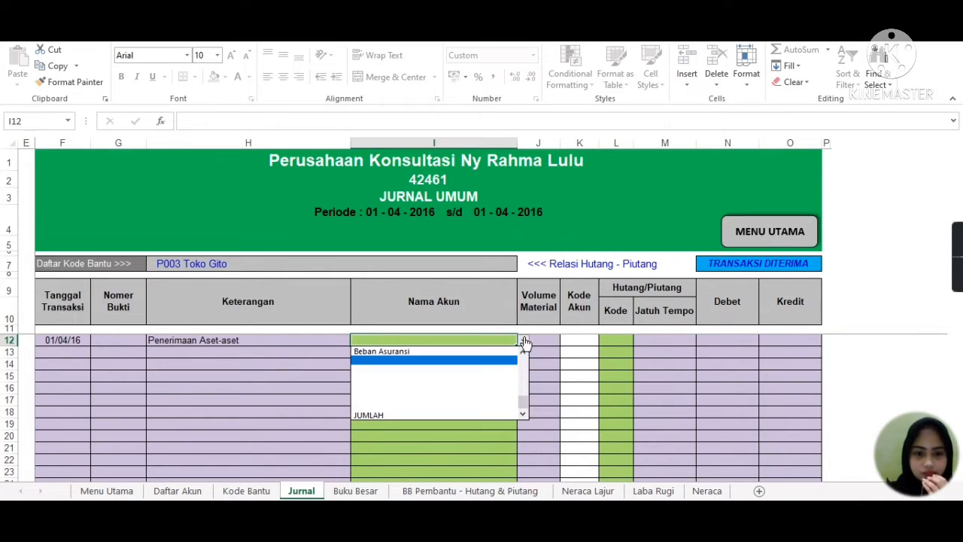
pyautogui.click(523, 355)
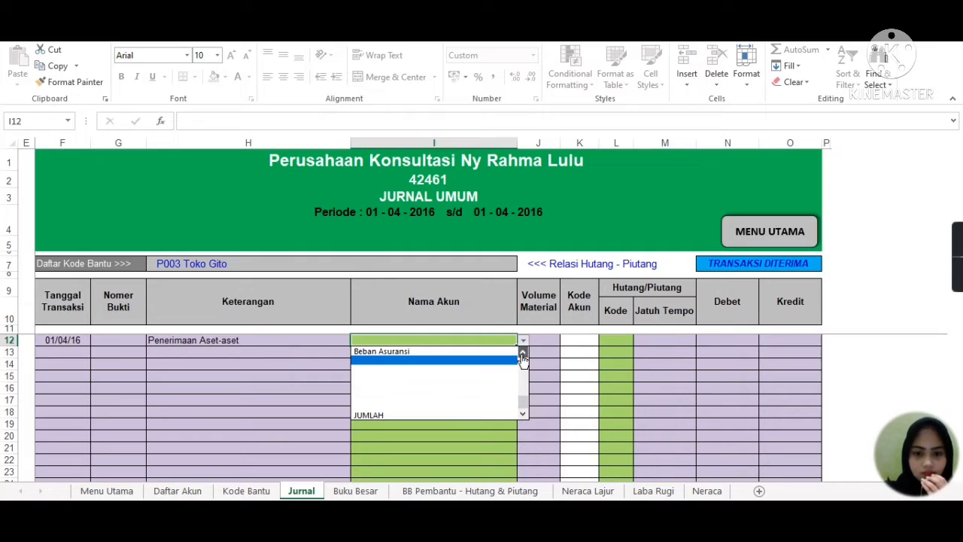
pyautogui.click(523, 355)
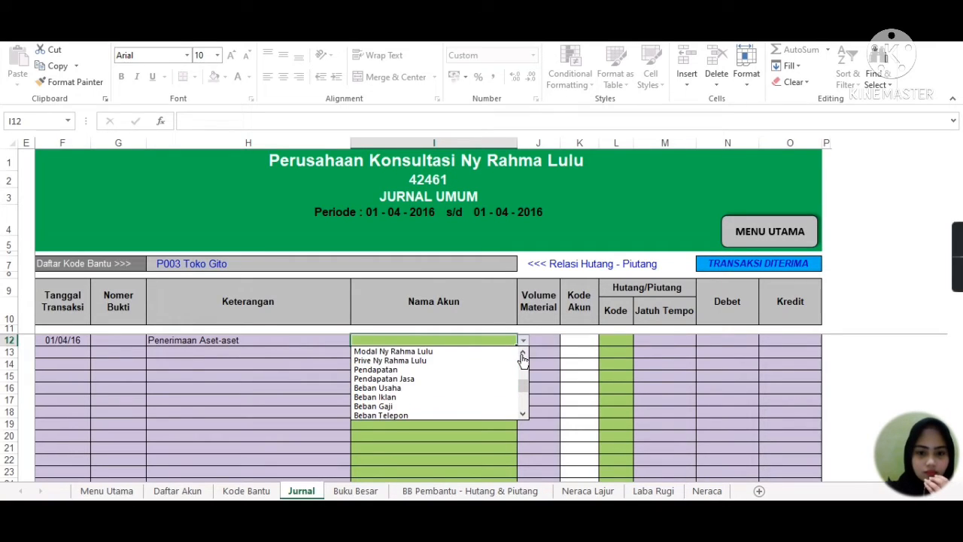
pyautogui.click(523, 355)
pyautogui.click(523, 355)
pyautogui.click(523, 356)
pyautogui.click(523, 355)
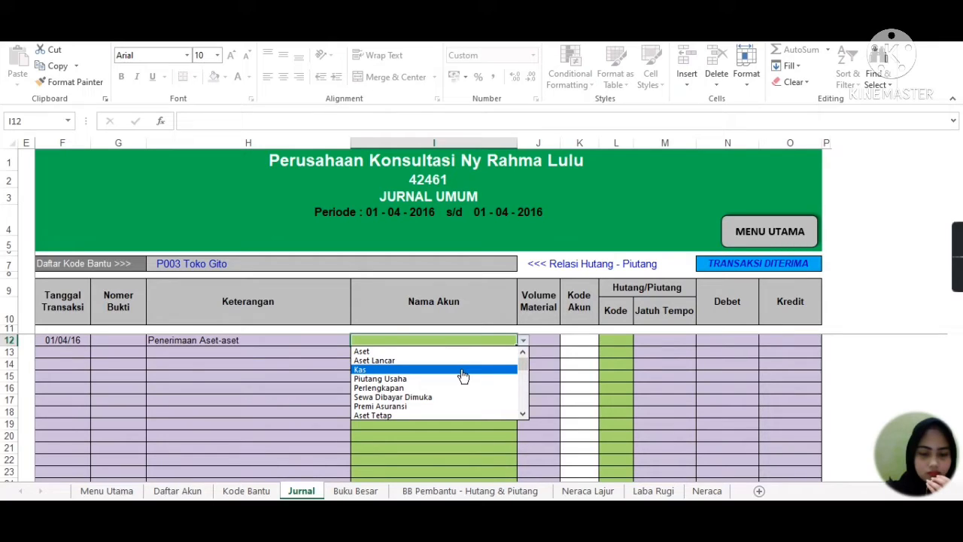
pyautogui.click(463, 371)
pyautogui.click(490, 353)
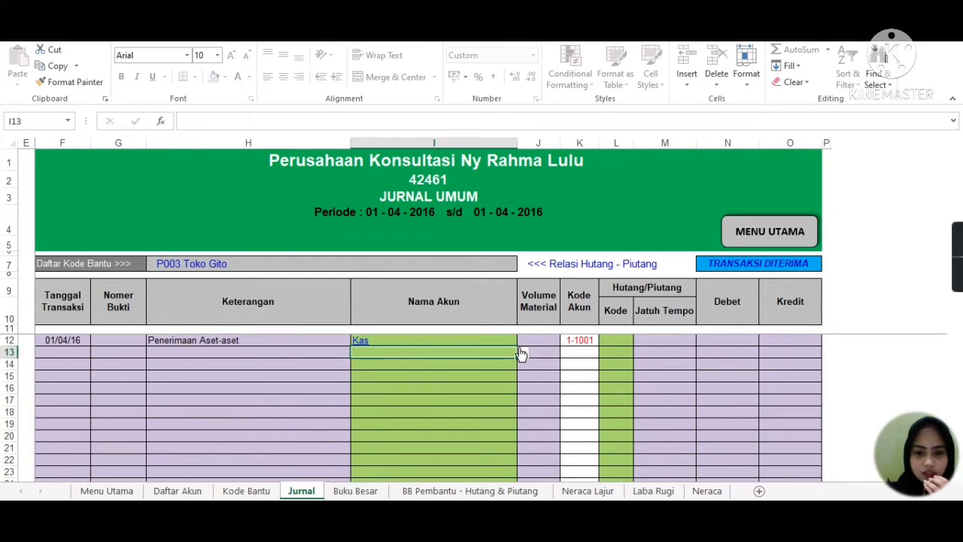
# Scroll through row 13's account list to locate Piutang Usaha
pyautogui.click(523, 352)
pyautogui.click(524, 374)
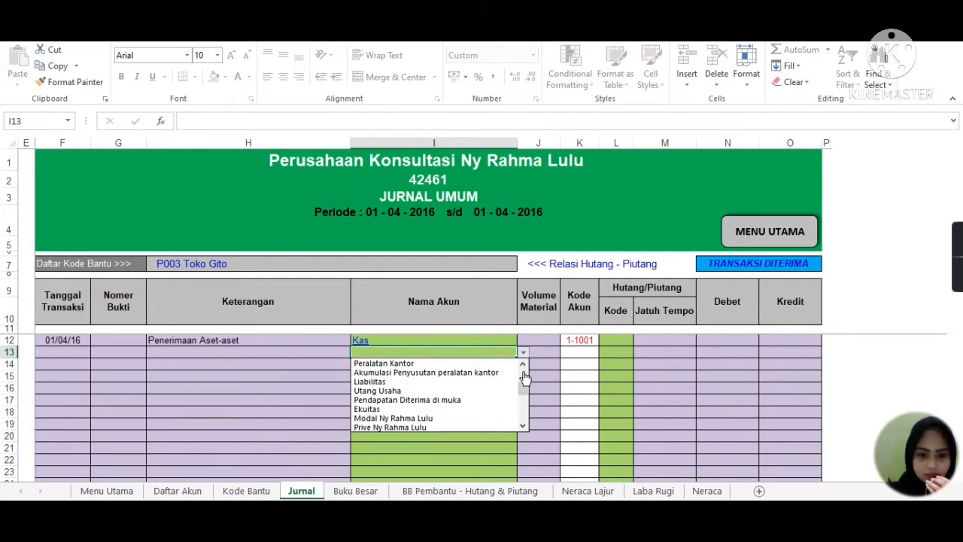
pyautogui.click(524, 374)
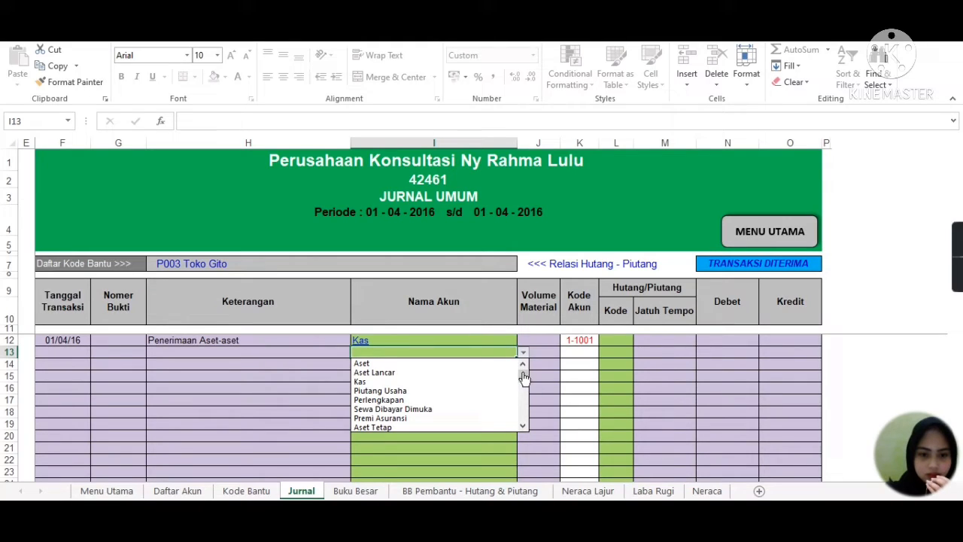
pyautogui.click(523, 426)
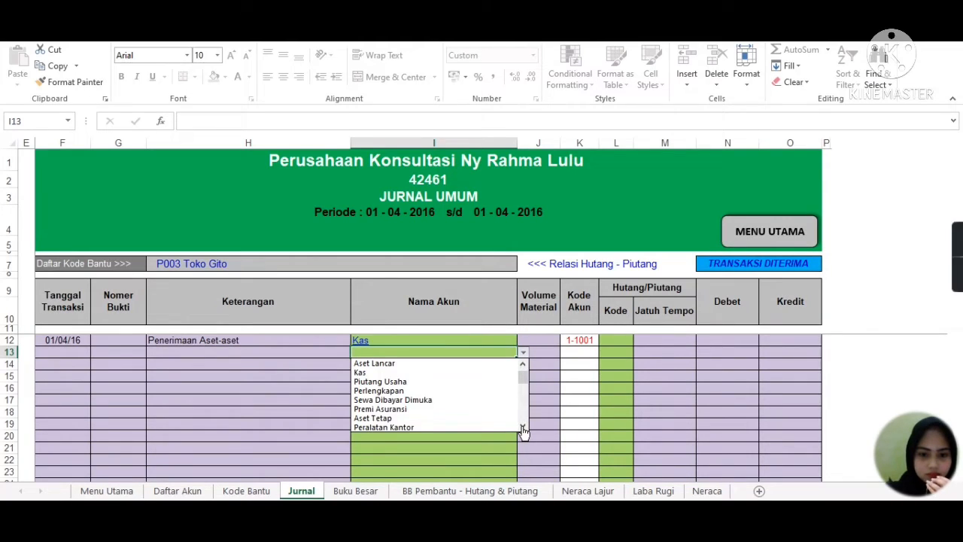
pyautogui.click(523, 426)
pyautogui.click(523, 427)
pyautogui.click(523, 427)
pyautogui.click(523, 428)
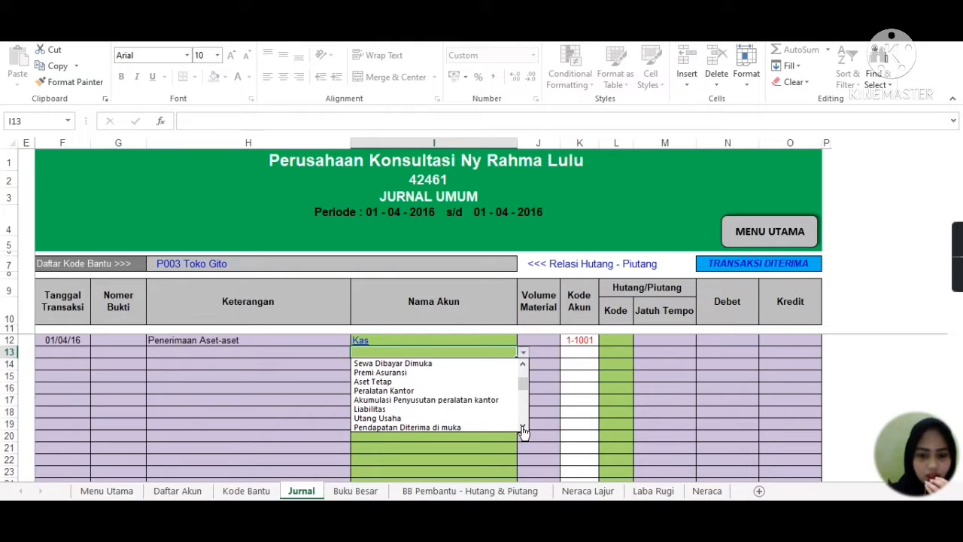
pyautogui.click(523, 427)
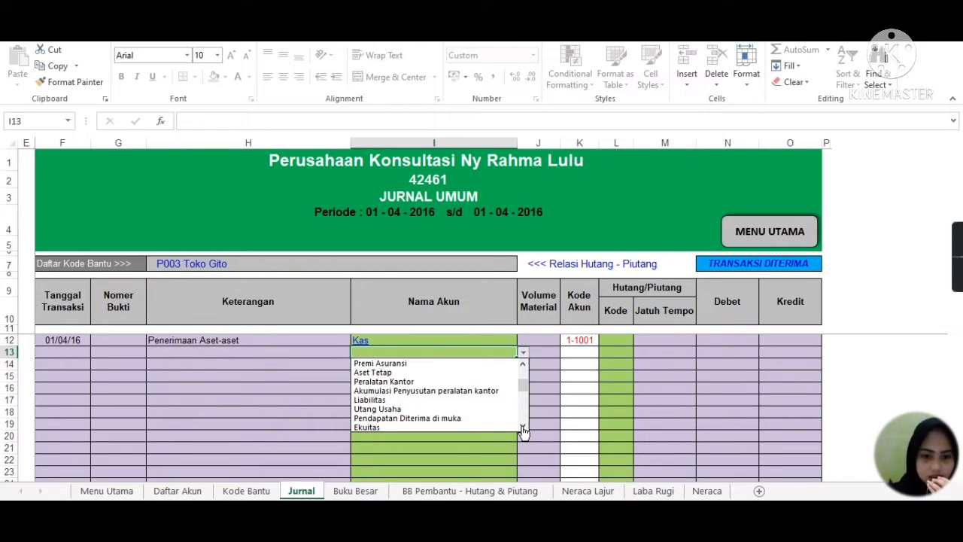
pyautogui.click(523, 427)
pyautogui.click(523, 428)
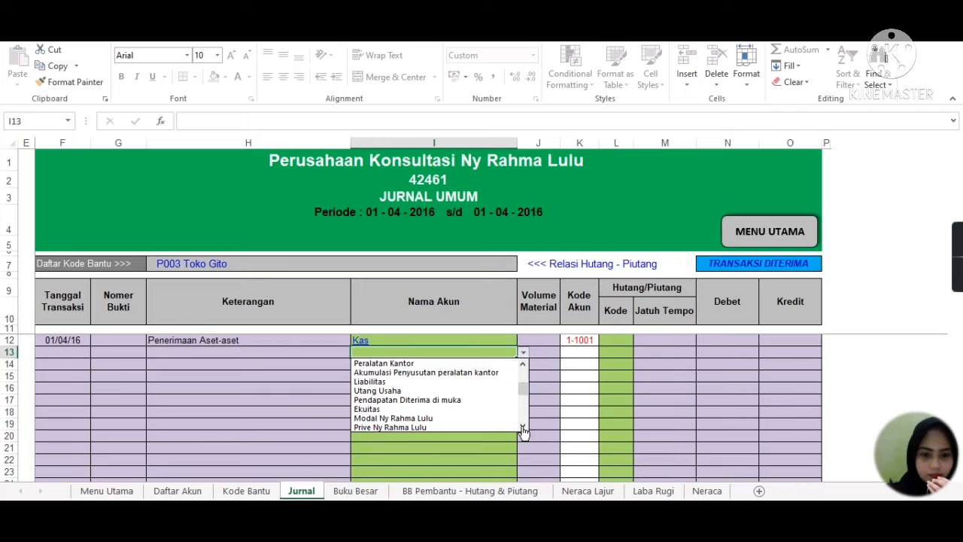
pyautogui.click(523, 428)
pyautogui.click(523, 428)
pyautogui.click(523, 428)
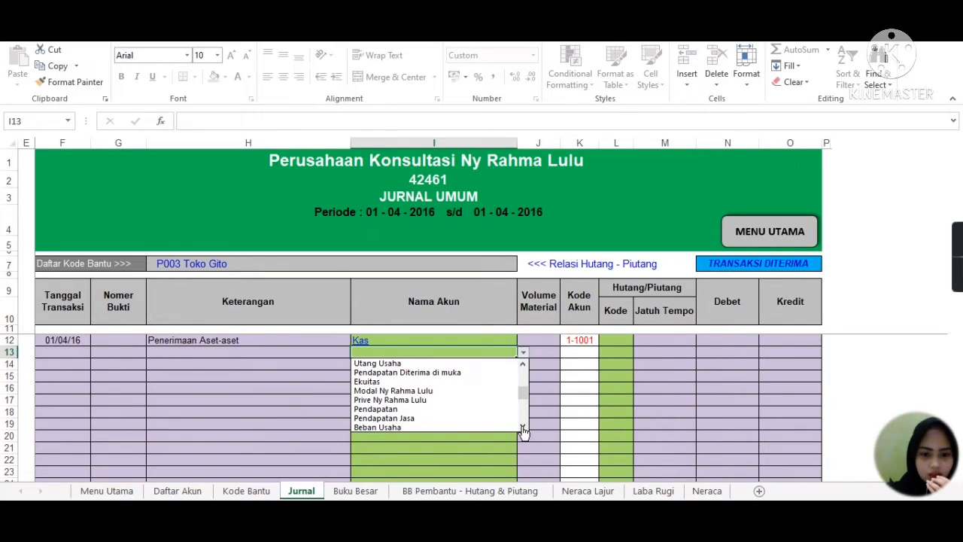
pyautogui.click(523, 428)
pyautogui.click(523, 428)
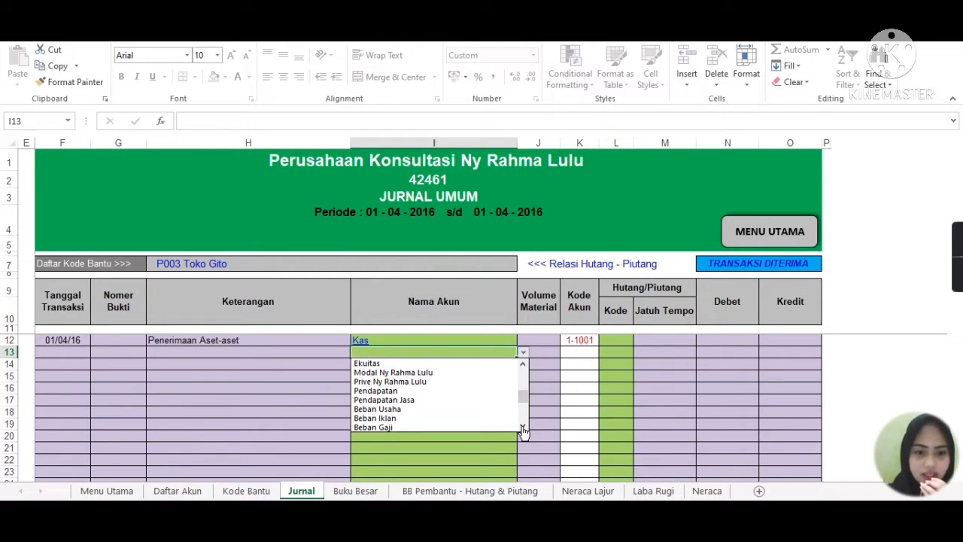
pyautogui.click(523, 427)
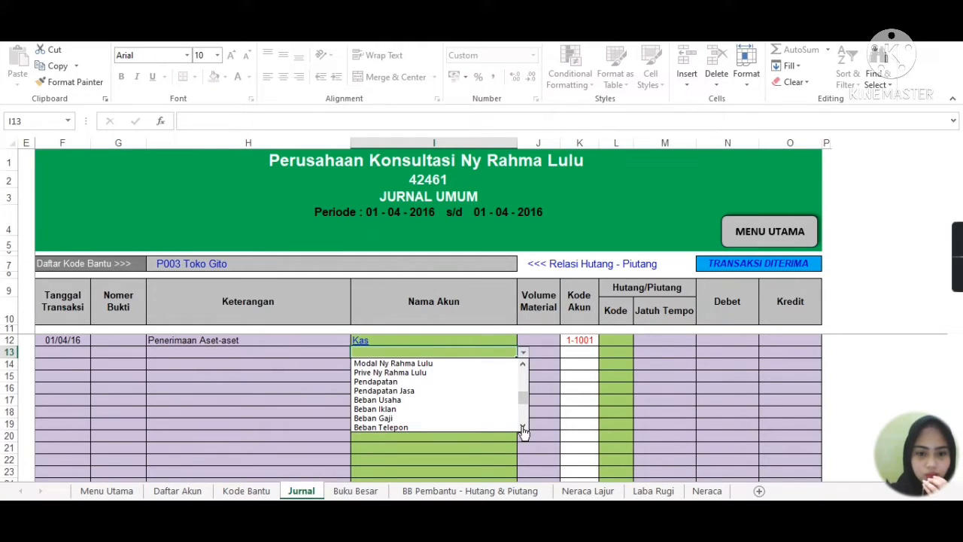
pyautogui.click(523, 428)
pyautogui.click(524, 418)
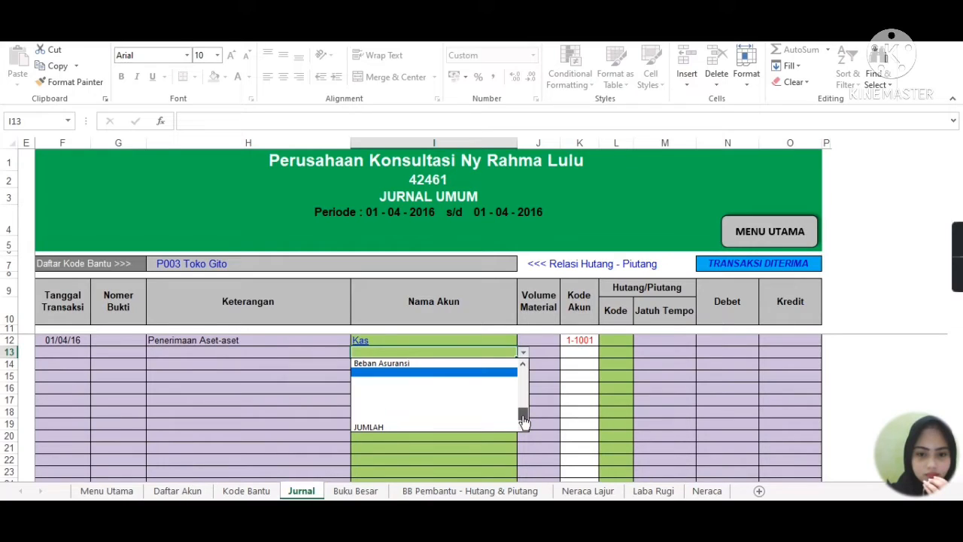
pyautogui.click(523, 366)
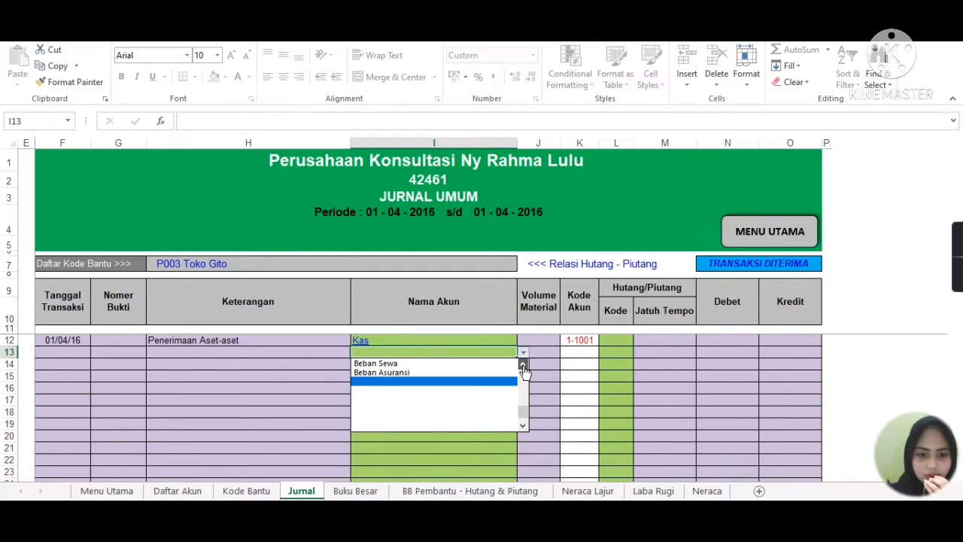
pyautogui.click(524, 368)
pyautogui.click(523, 367)
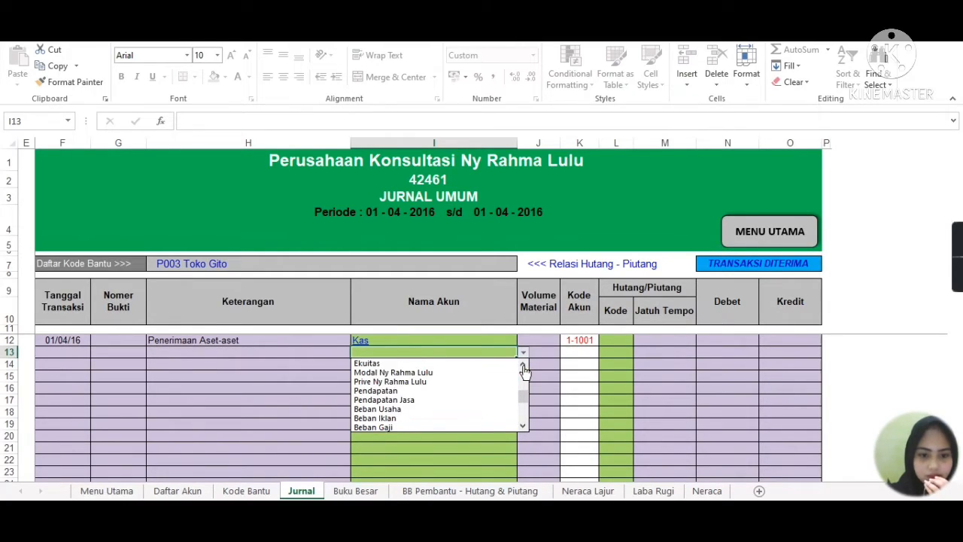
pyautogui.click(524, 367)
pyautogui.click(524, 368)
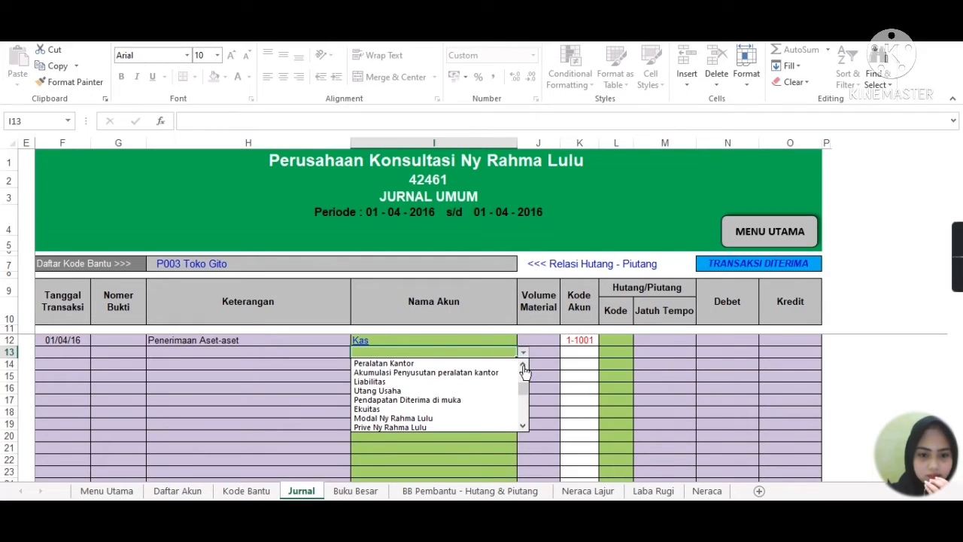
pyautogui.click(524, 367)
pyautogui.click(524, 367)
pyautogui.click(524, 367)
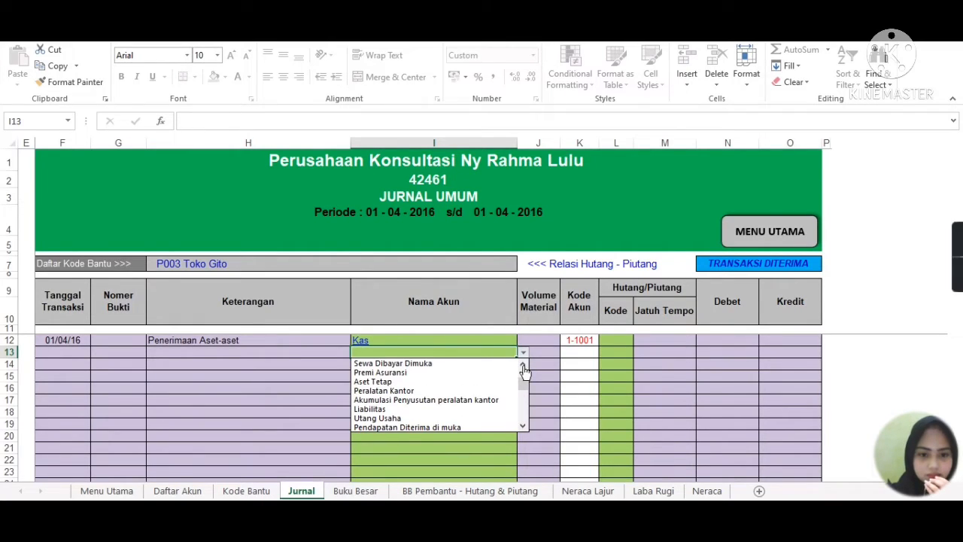
pyautogui.click(524, 367)
pyautogui.click(524, 367)
pyautogui.click(523, 367)
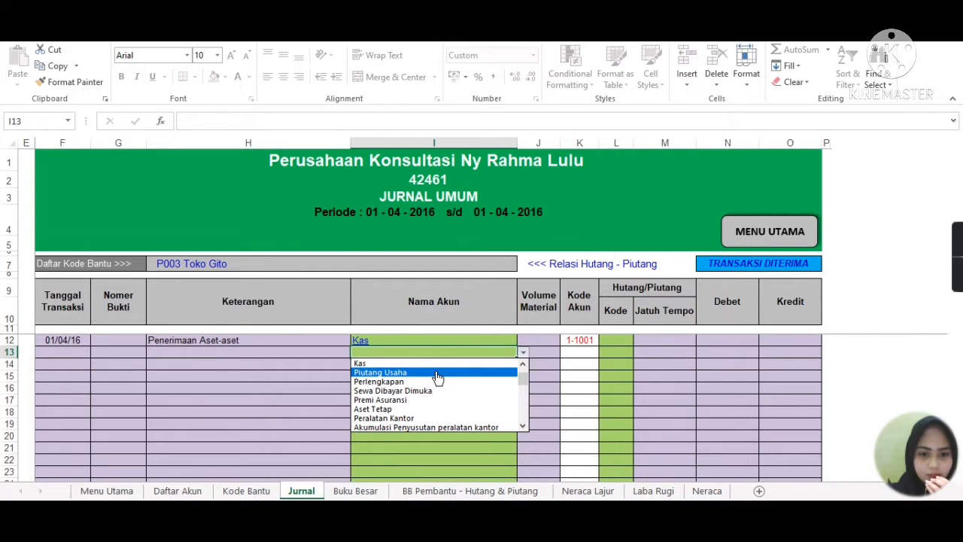
# Set row 13's account to Piutang Usaha and row 14's to Perlengkapan
pyautogui.click(438, 377)
pyautogui.click(497, 368)
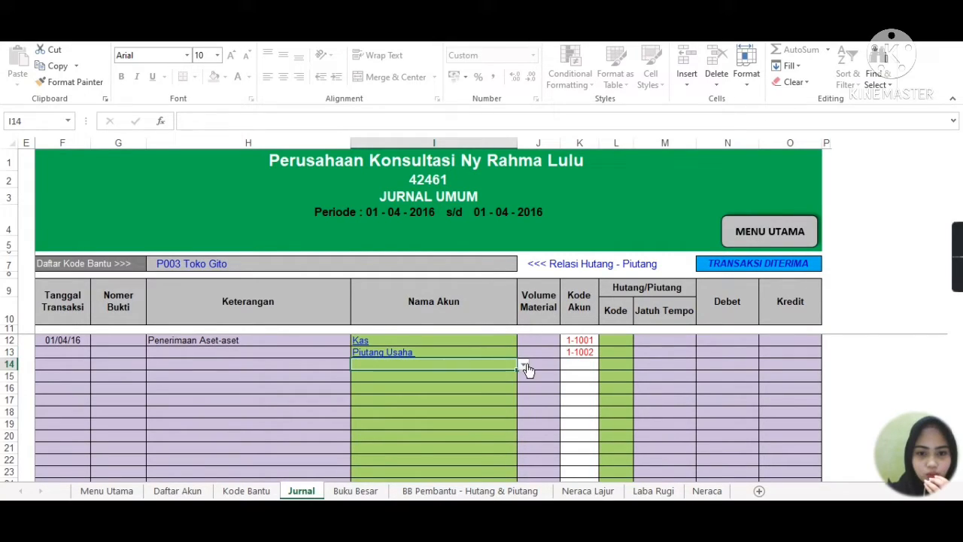
pyautogui.click(524, 366)
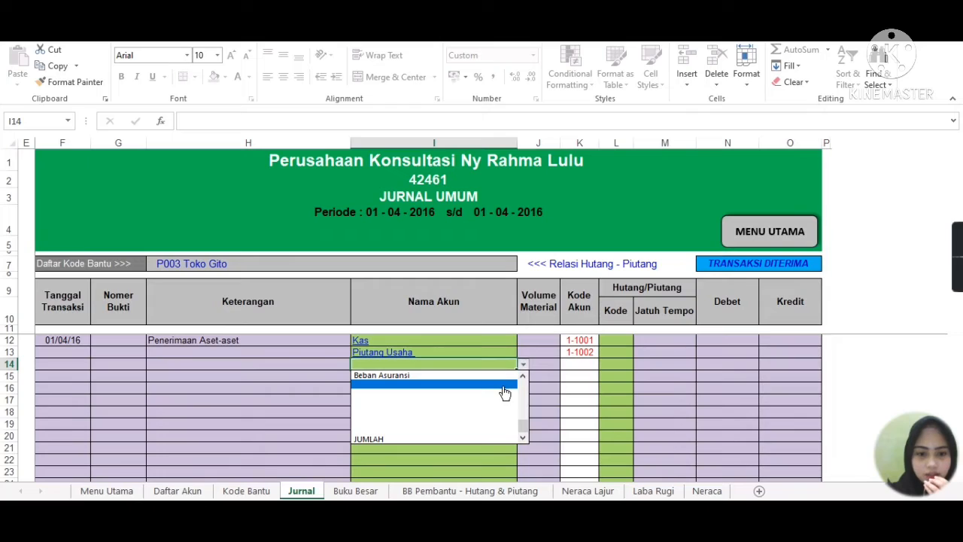
pyautogui.click(523, 397)
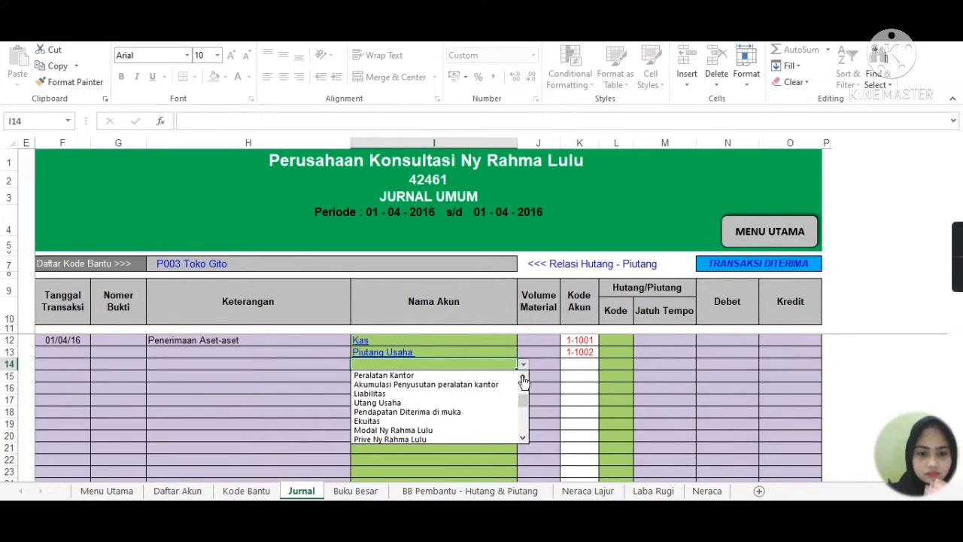
pyautogui.click(523, 379)
pyautogui.click(523, 379)
pyautogui.click(523, 379)
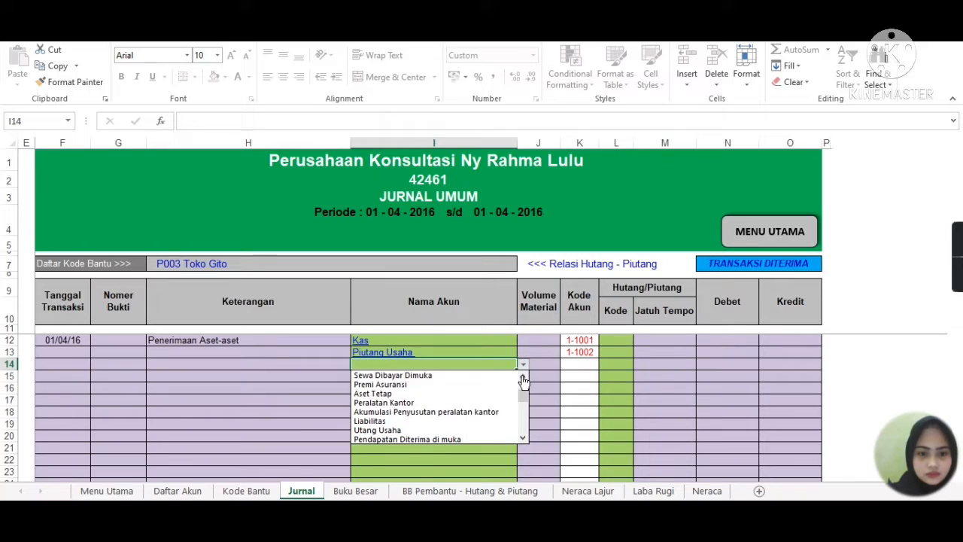
pyautogui.click(523, 378)
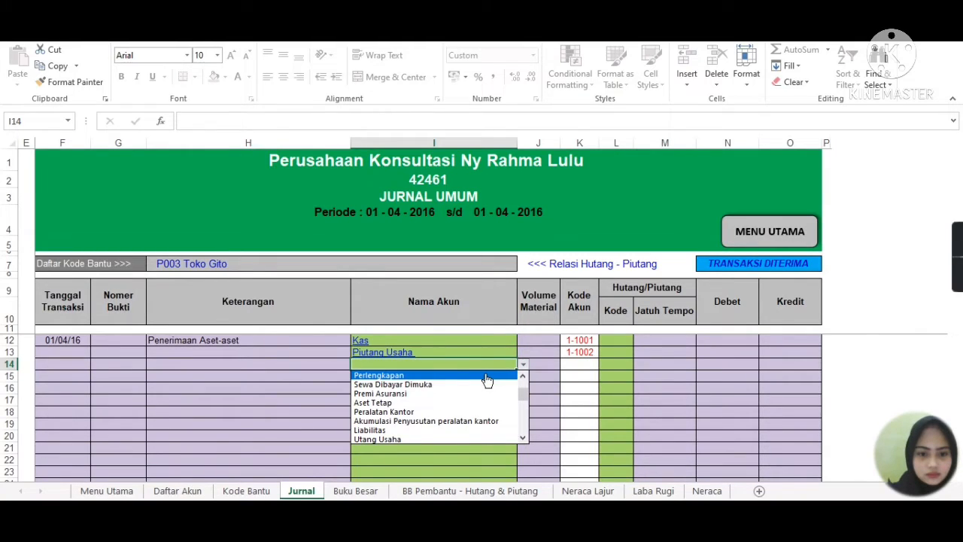
pyautogui.click(487, 380)
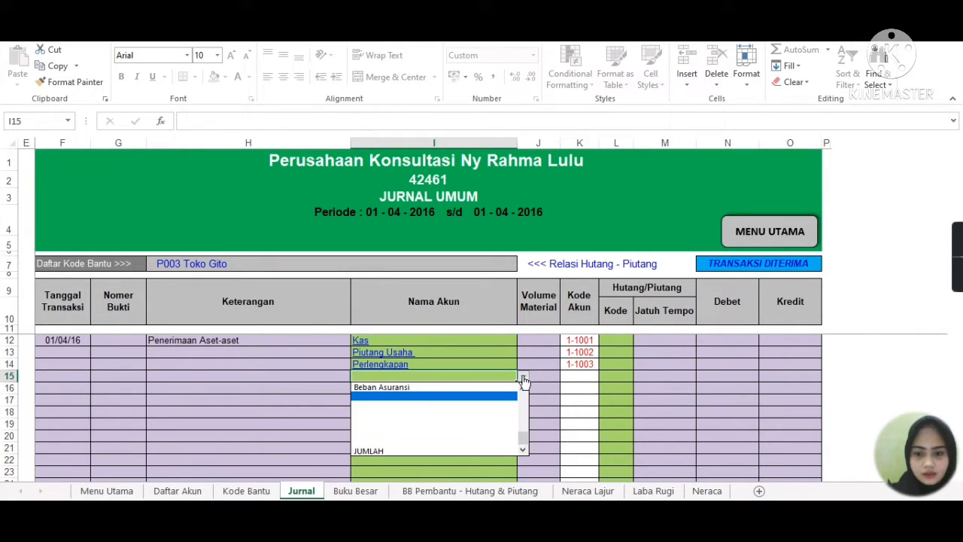
# Set row 15's account to Peralatan Kantor
pyautogui.click(523, 380)
pyautogui.click(524, 379)
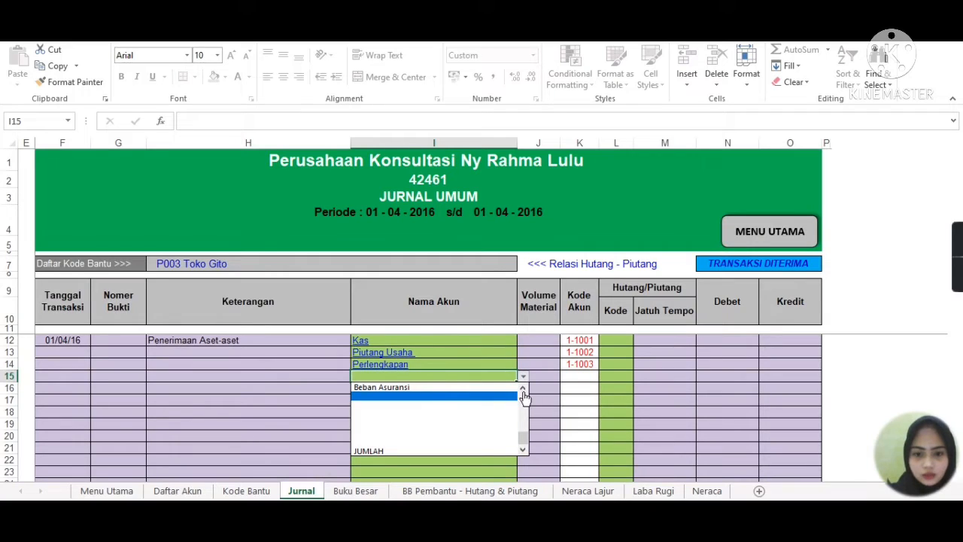
pyautogui.click(523, 390)
pyautogui.click(523, 390)
pyautogui.click(523, 390)
pyautogui.click(523, 390)
pyautogui.click(523, 390)
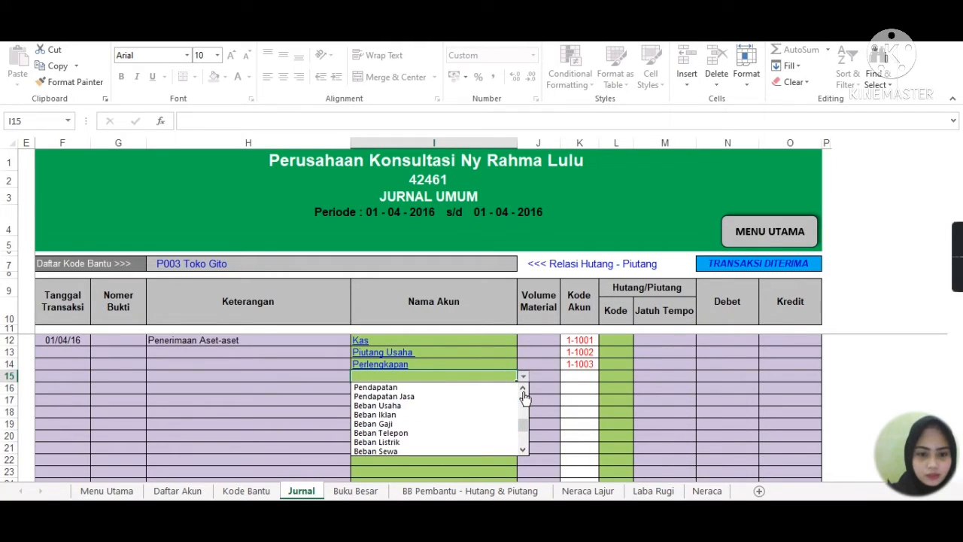
pyautogui.click(523, 389)
pyautogui.click(523, 390)
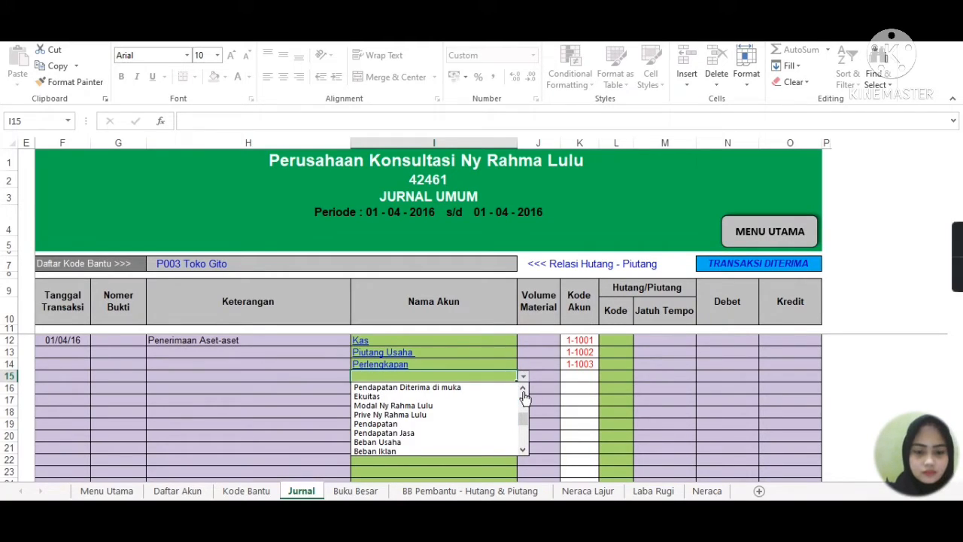
pyautogui.click(523, 390)
pyautogui.click(523, 390)
pyautogui.click(523, 390)
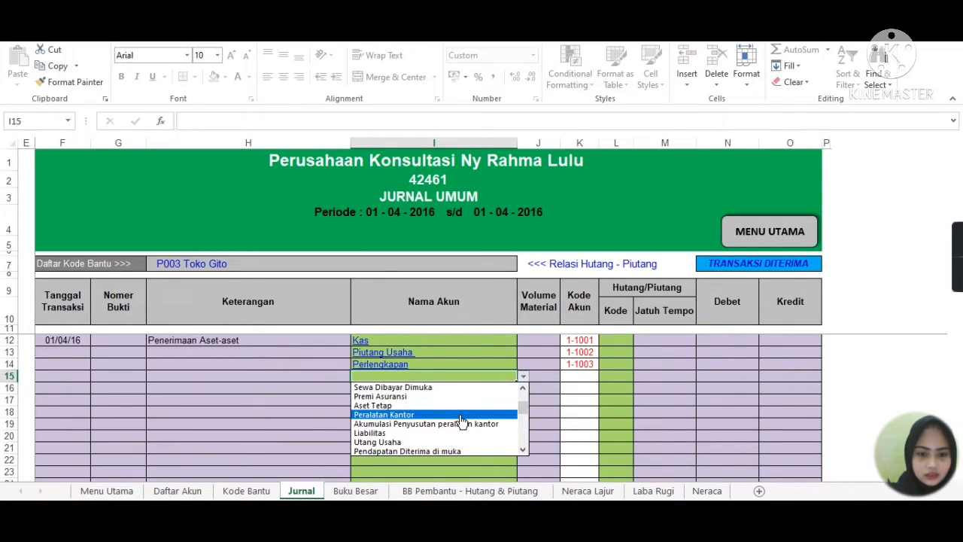
pyautogui.click(461, 415)
pyautogui.click(519, 389)
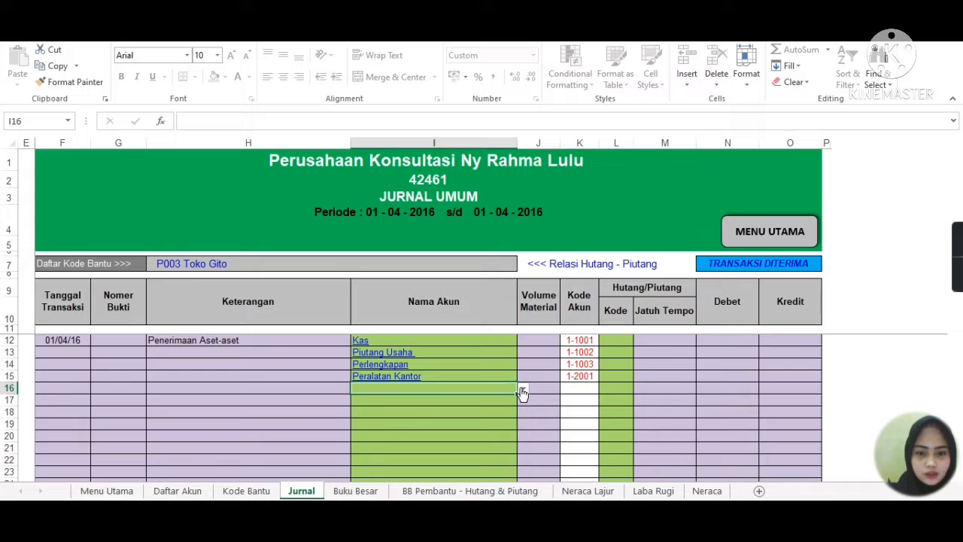
# Set row 16's account to the owner's Modal capital account
pyautogui.click(522, 391)
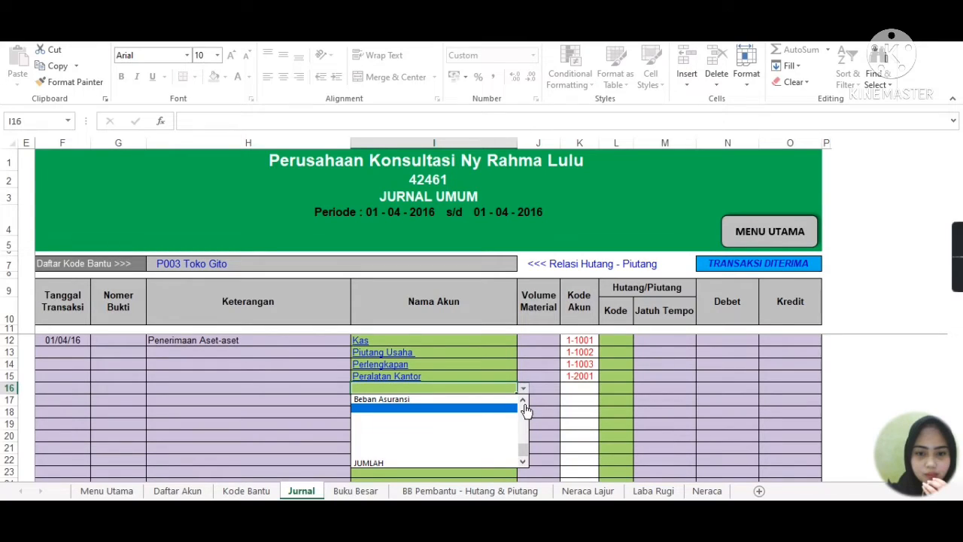
pyautogui.scroll(6, 524, 402)
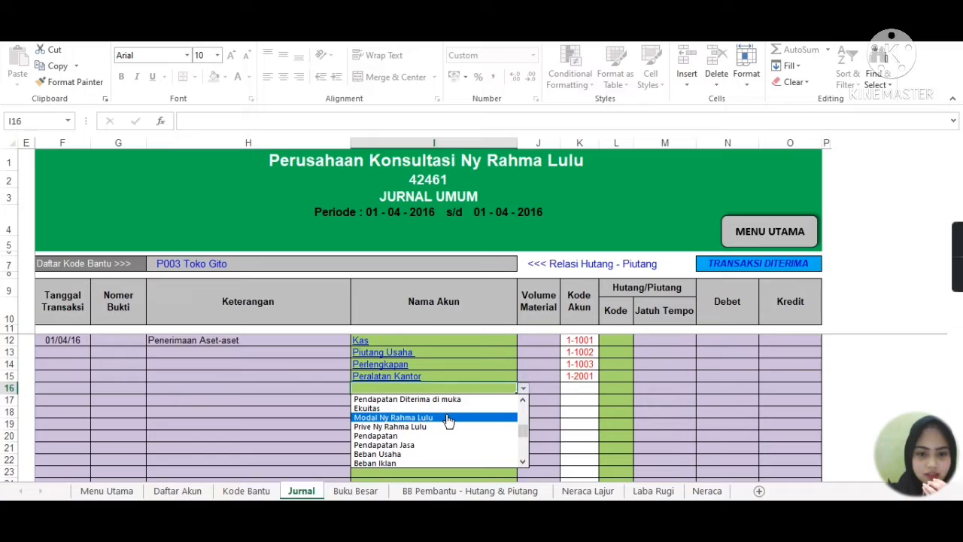
pyautogui.click(449, 419)
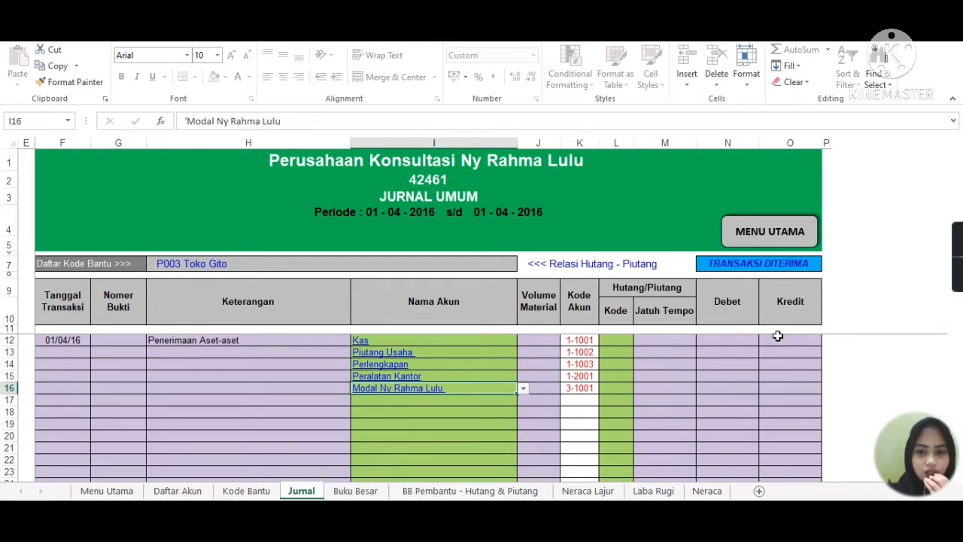
# Enter debits of 13.100.000 for Kas and 3.000.000 for Piutang Usaha, correcting a mistyped amount
pyautogui.click(713, 341)
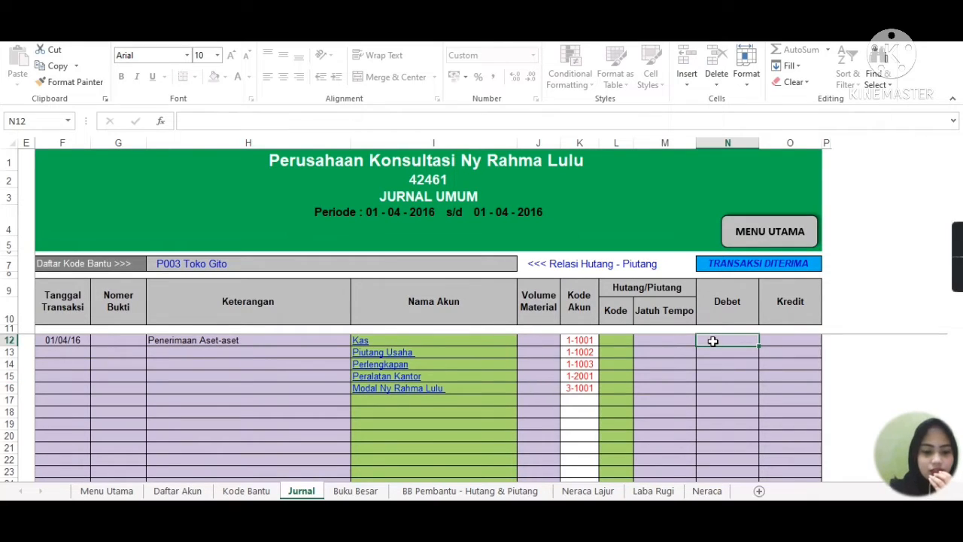
pyautogui.write('13100000')
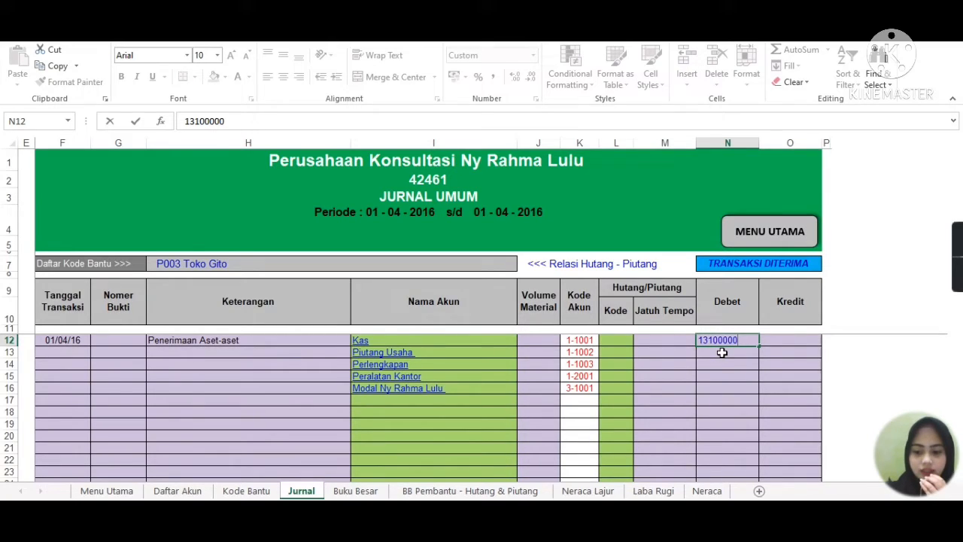
pyautogui.press('Return')
pyautogui.write('300000')
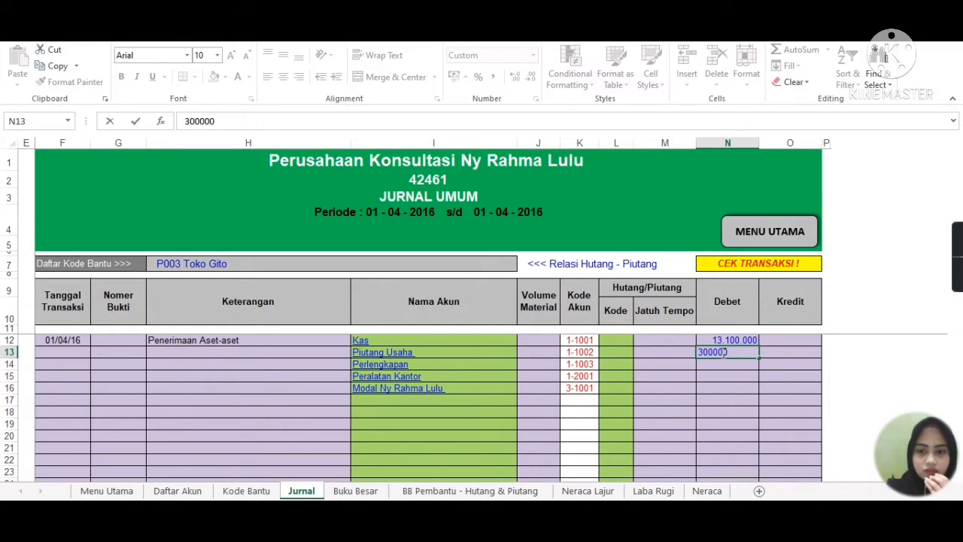
pyautogui.press('Return')
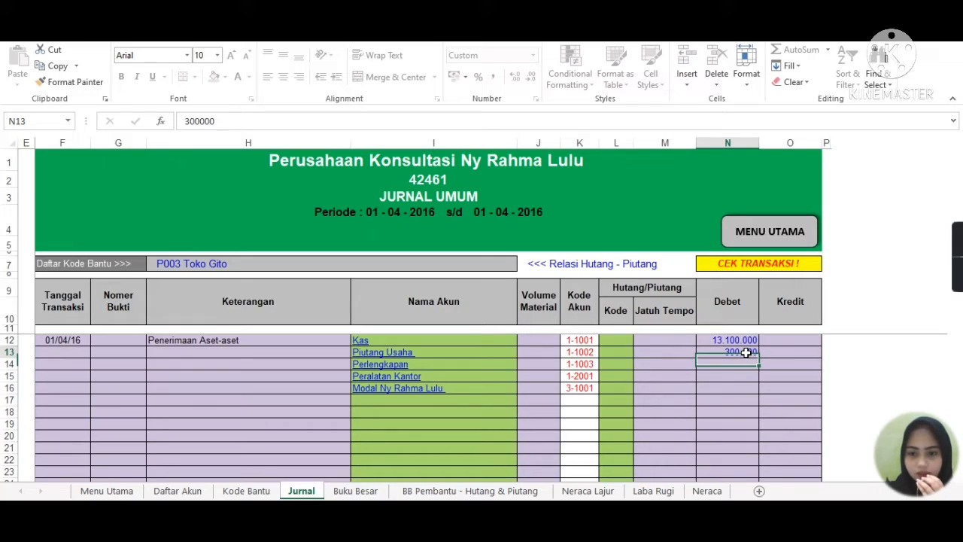
pyautogui.click(746, 353)
pyautogui.write('30000')
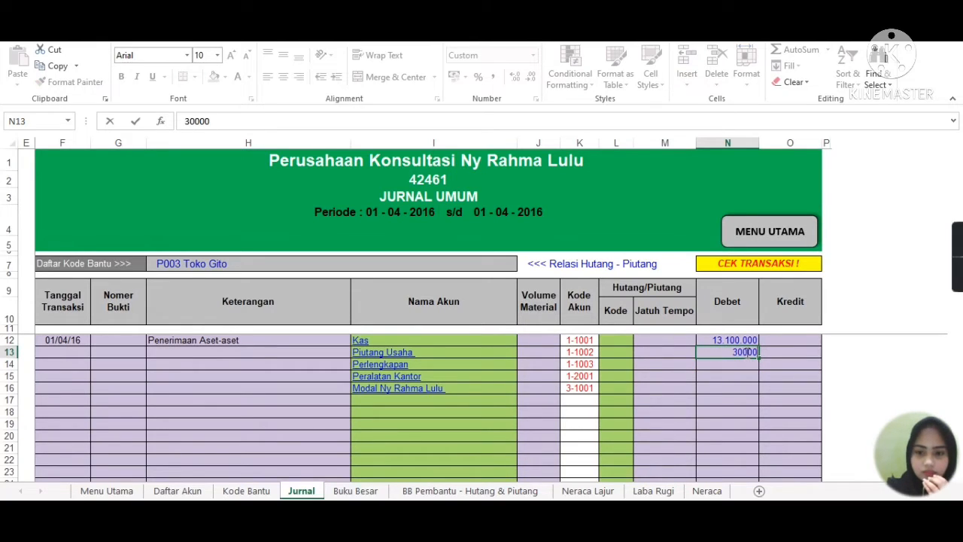
pyautogui.write('00')
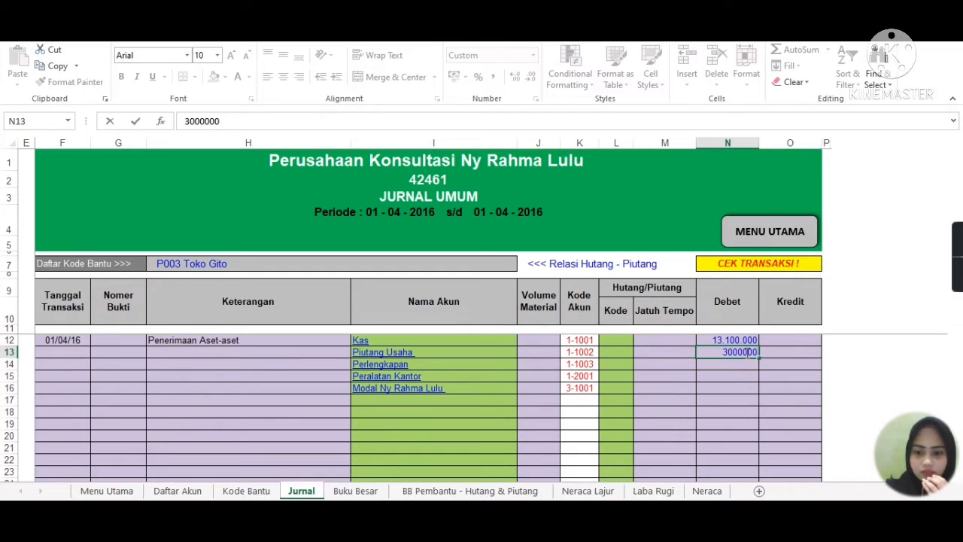
pyautogui.press('Return')
# Enter debits of 1.400.000 for Perlengkapan and 12.500.000 for Peralatan Kantor
pyautogui.write('1400000')
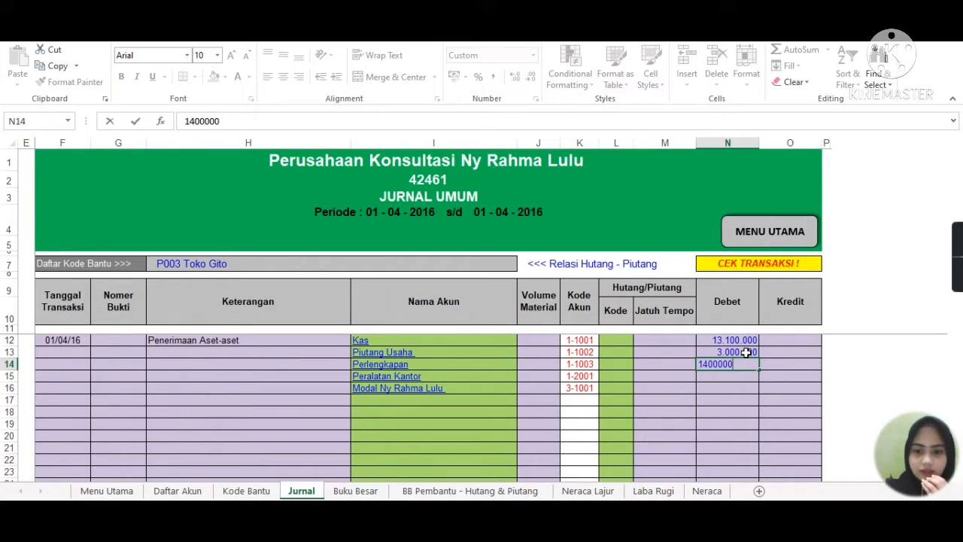
pyautogui.press('Return')
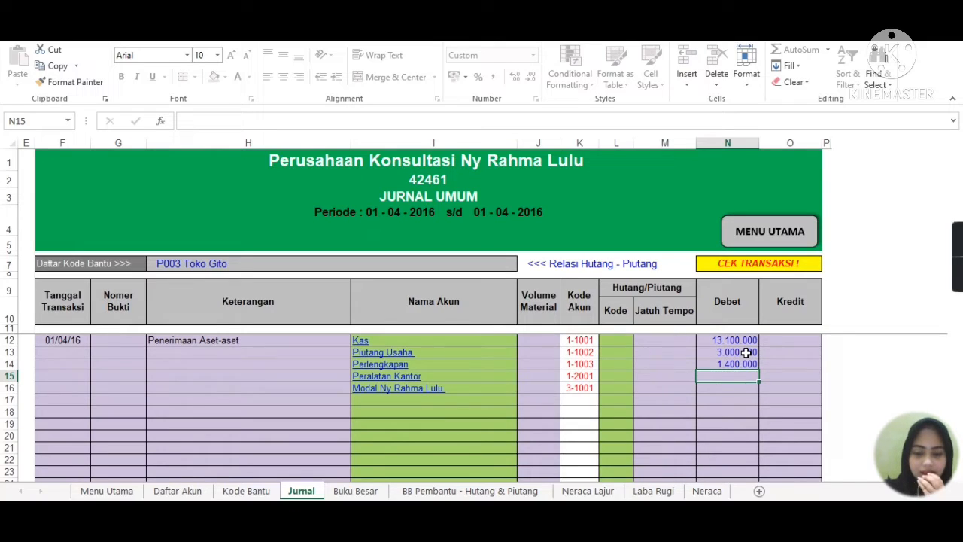
pyautogui.write('12')
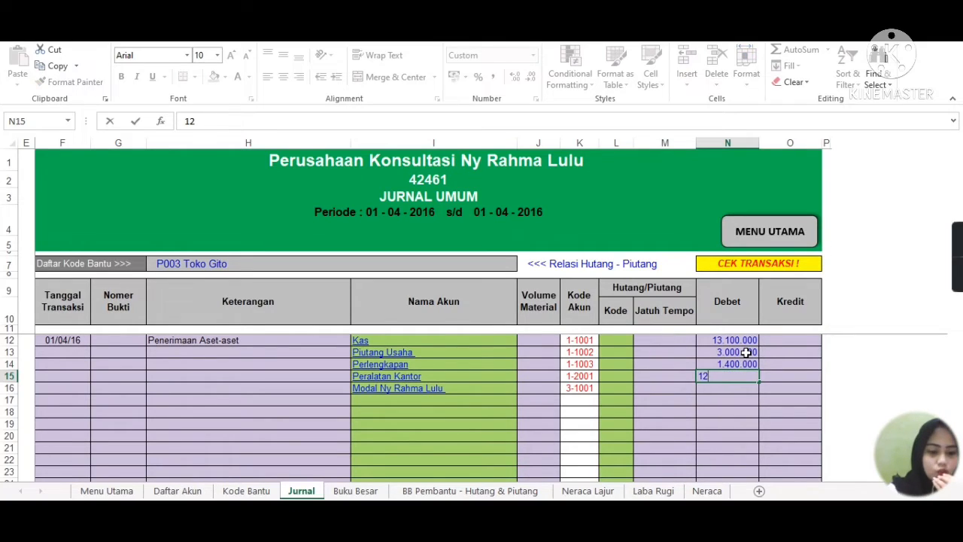
pyautogui.write('500000')
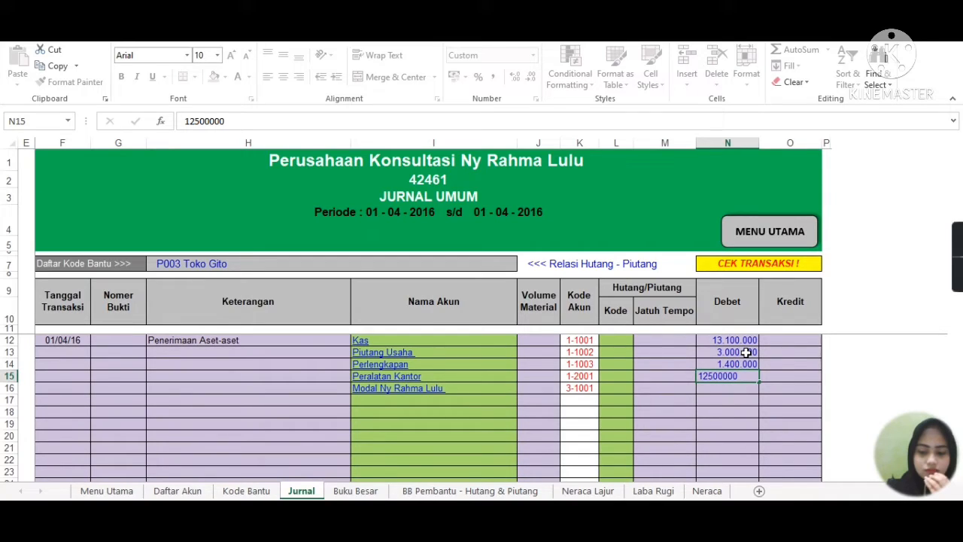
pyautogui.click(733, 388)
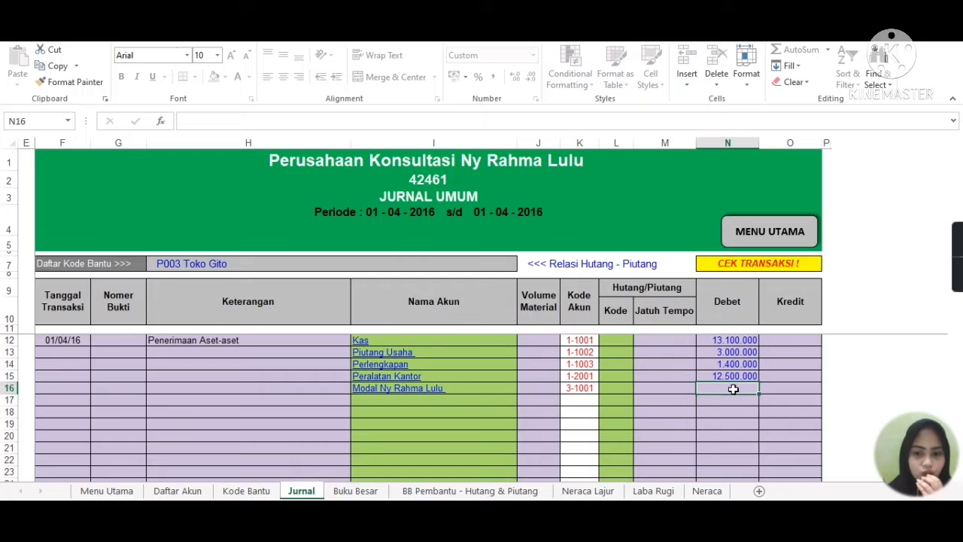
# Enter a Kredit of 30.000.000 in O16 for the owner's Modal account
pyautogui.click(780, 388)
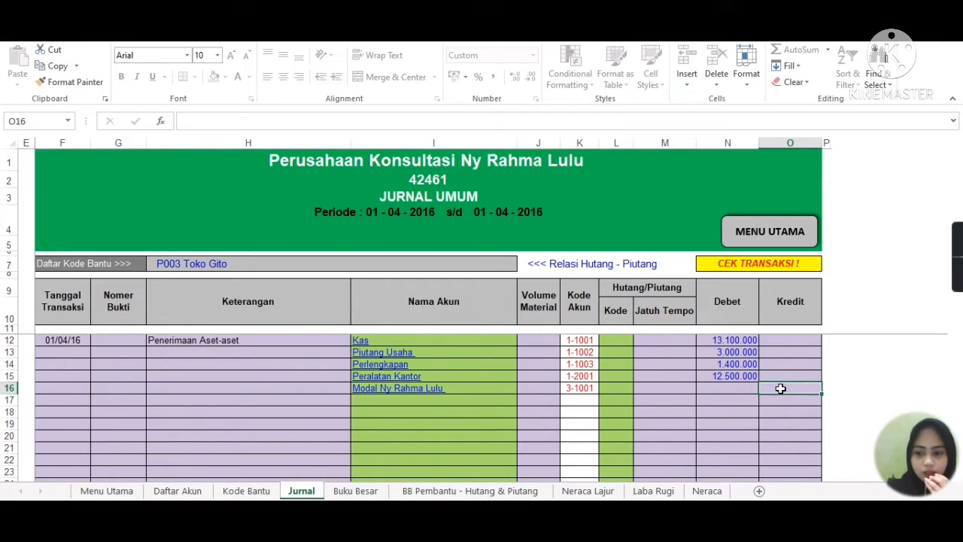
pyautogui.write('30')
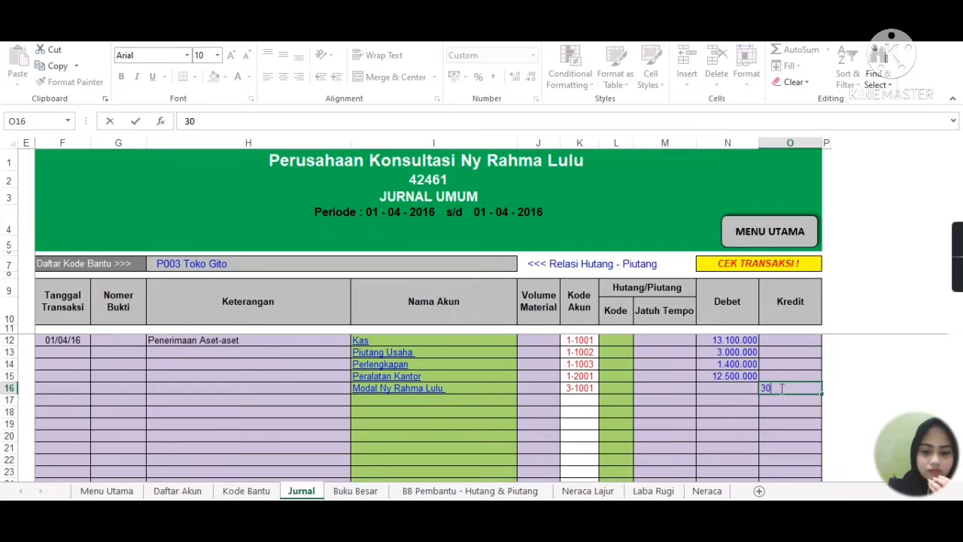
pyautogui.write('000000')
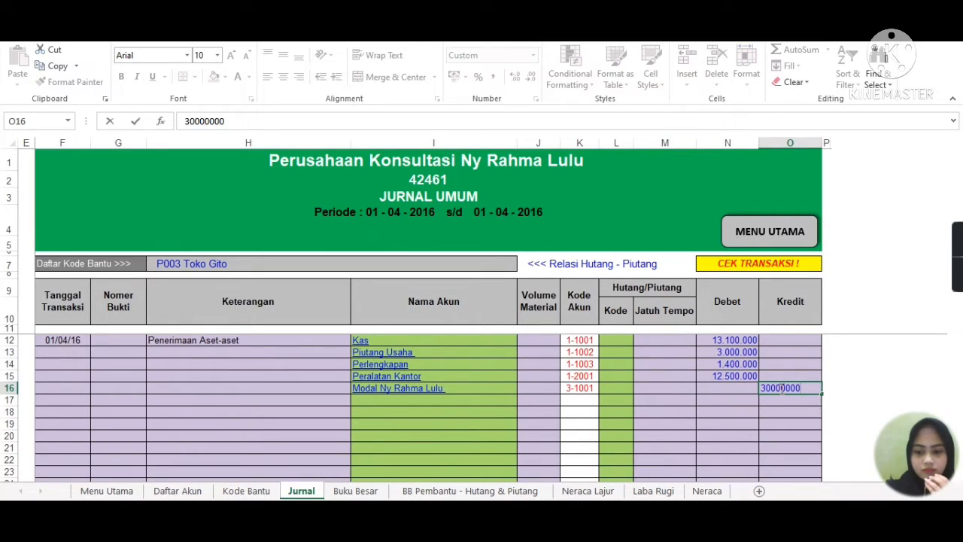
pyautogui.press('Return')
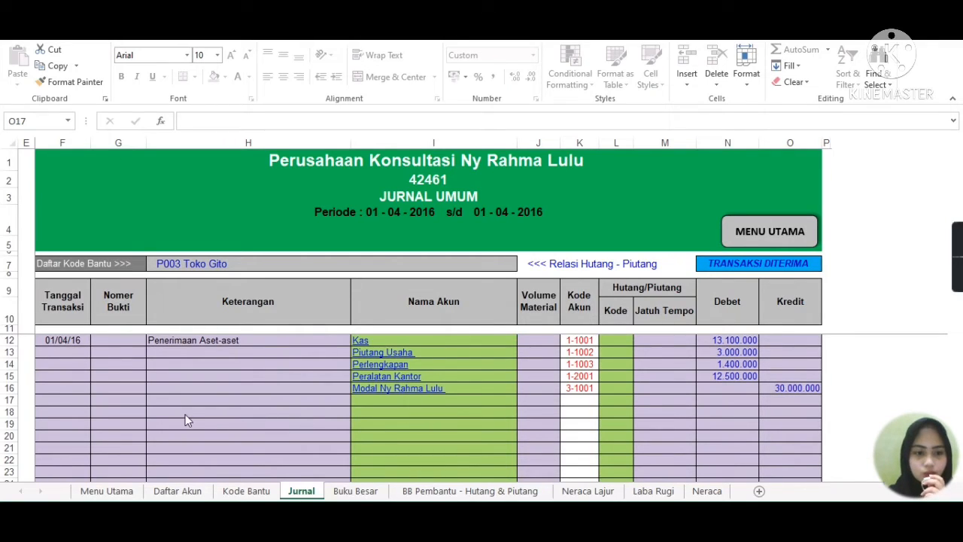
# Enter date 01/04/2016 in F18 and description 'Membayar sewa untuk 3 bulan' beside it
pyautogui.click(83, 411)
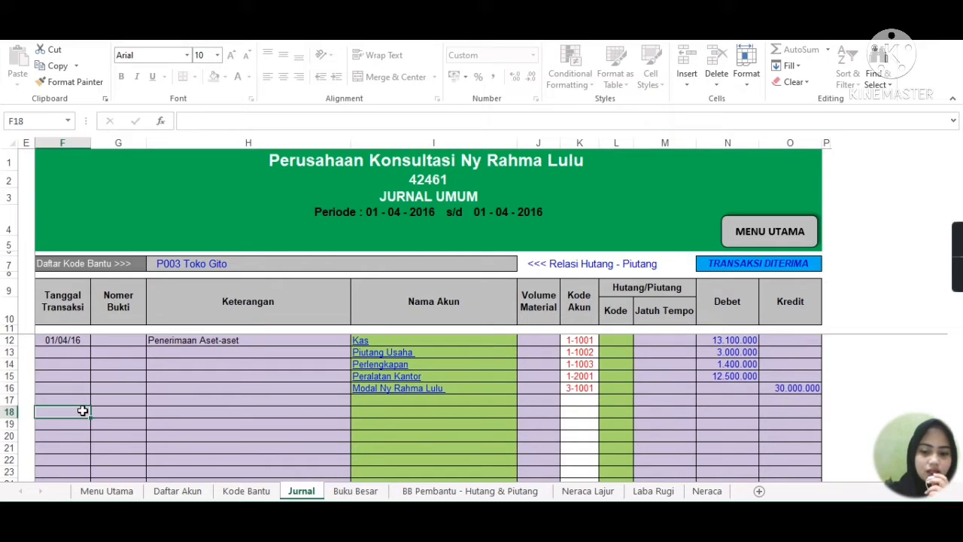
pyautogui.write('01/')
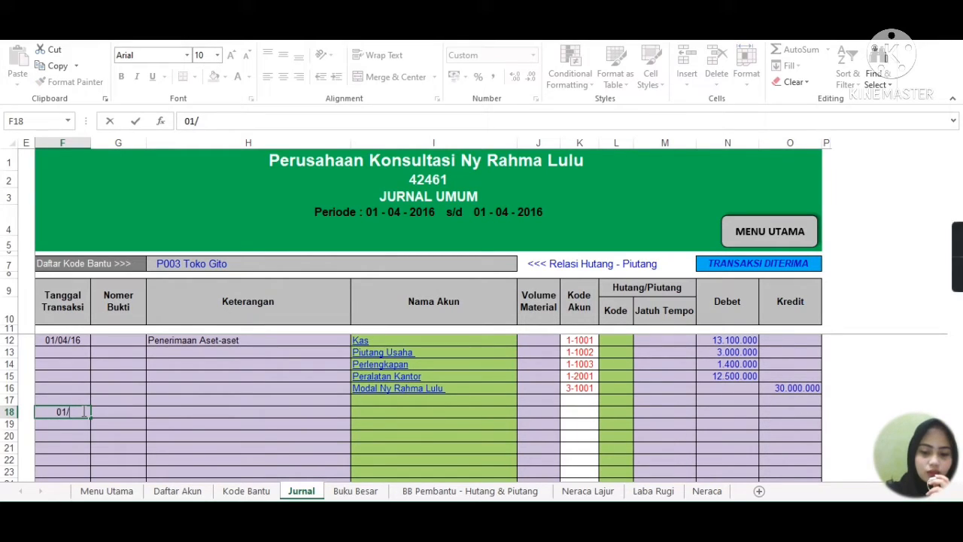
pyautogui.write('04/')
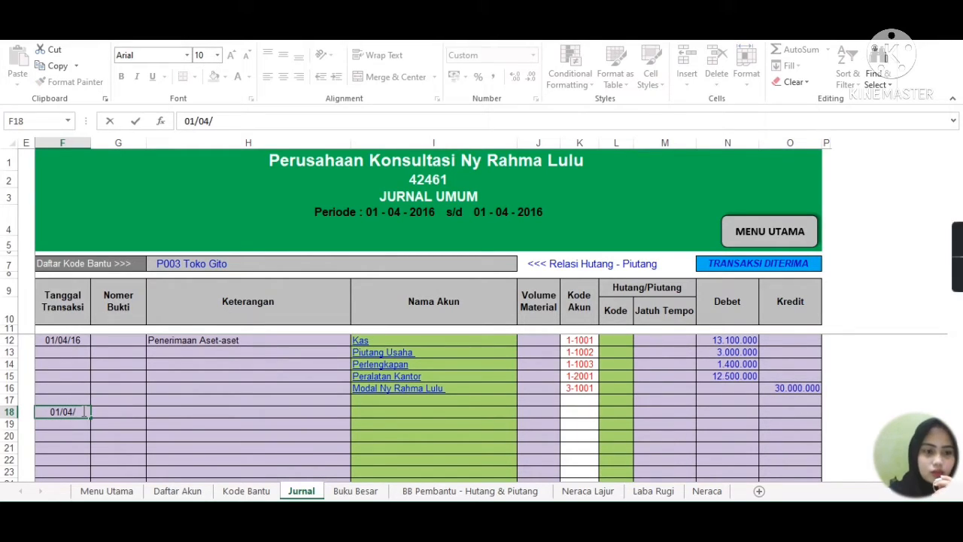
pyautogui.write('201')
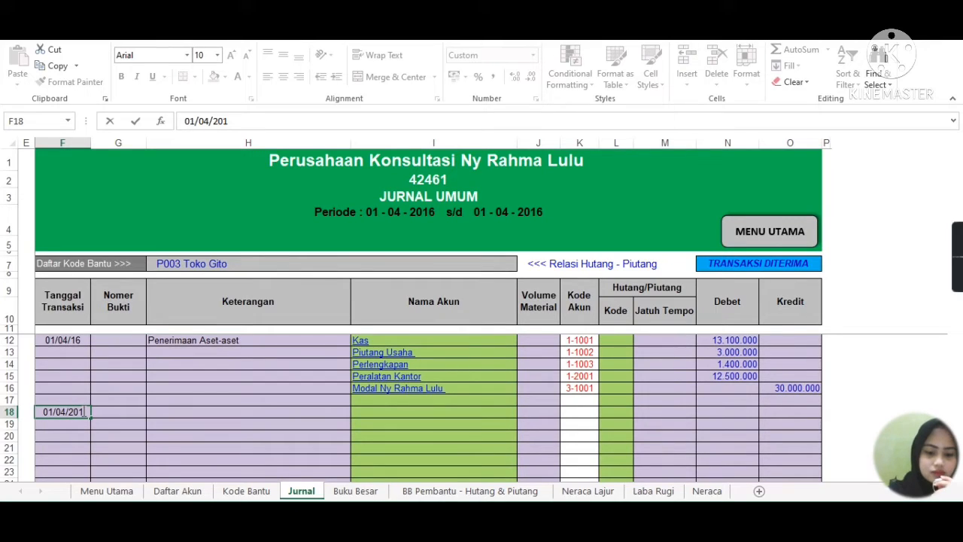
pyautogui.write('6')
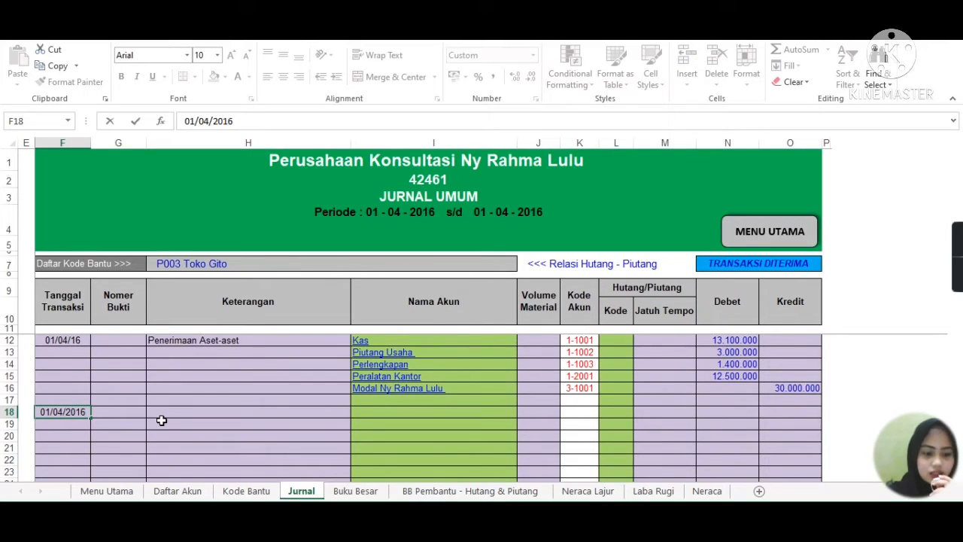
pyautogui.press('Tab')
pyautogui.press('Tab')
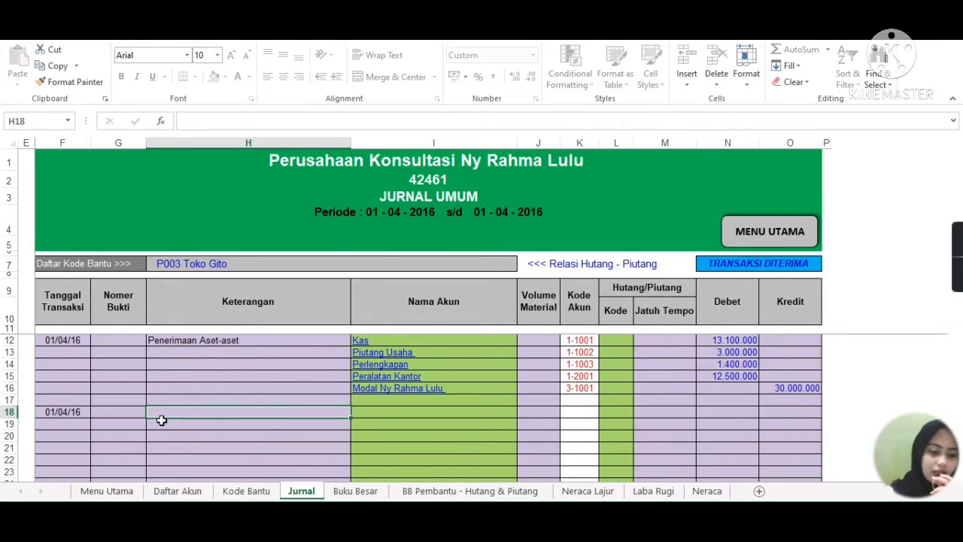
pyautogui.write('Mem')
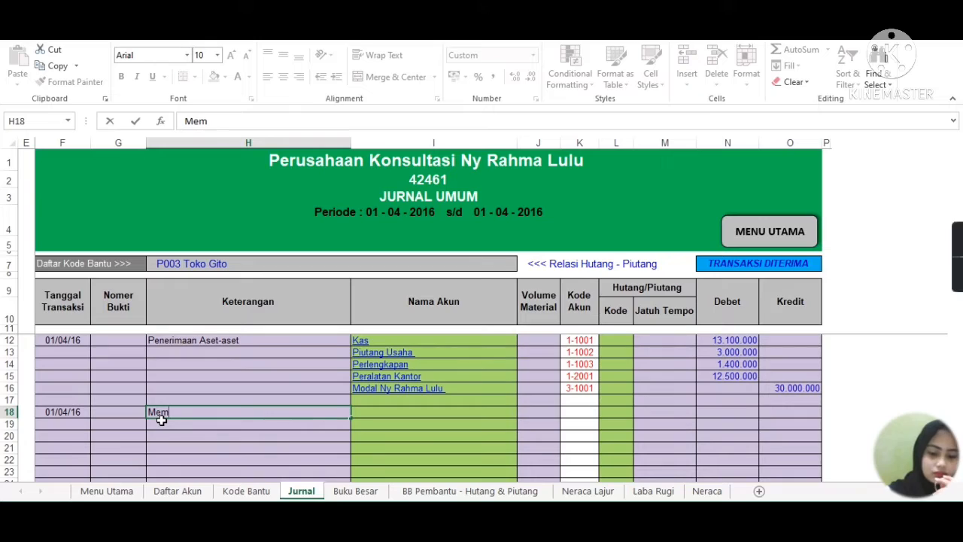
pyautogui.write('bayar')
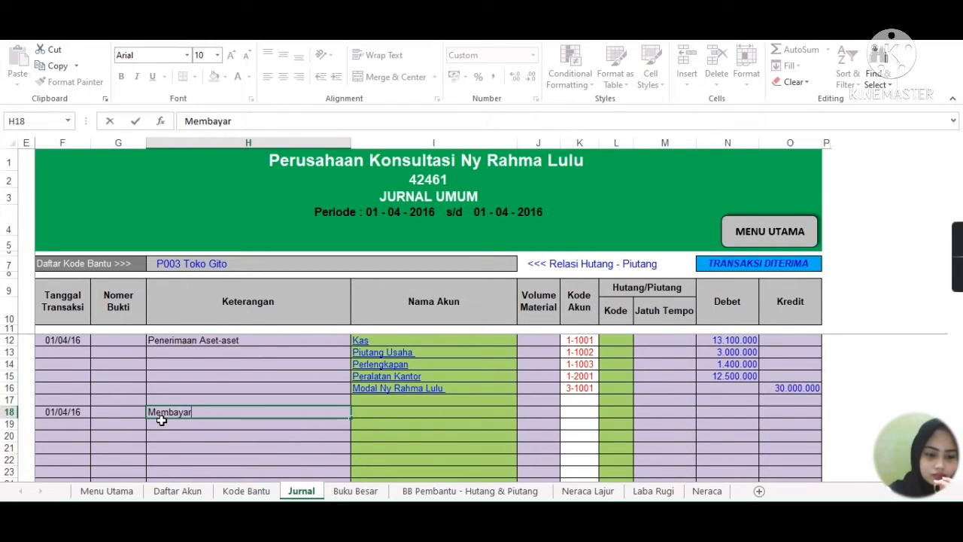
pyautogui.write(' sewa')
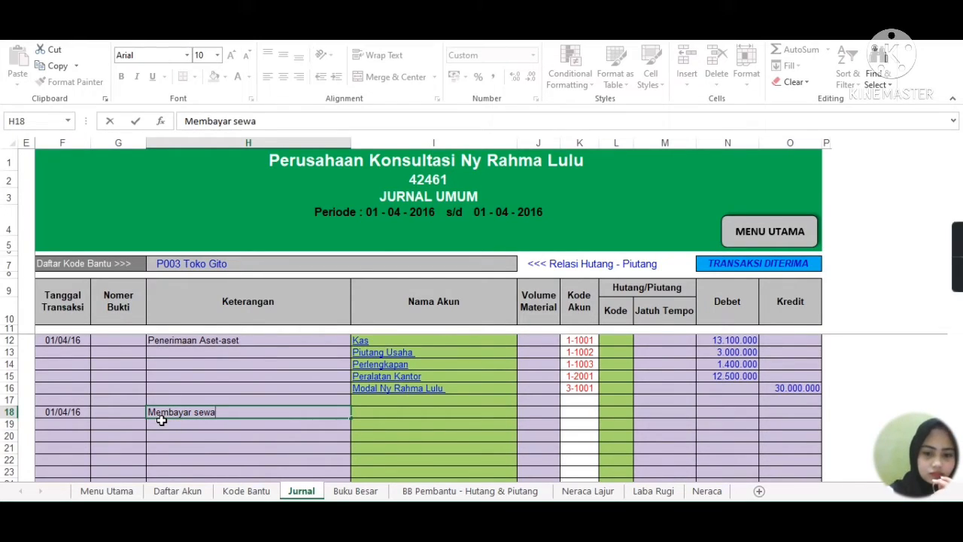
pyautogui.write(' untuk w')
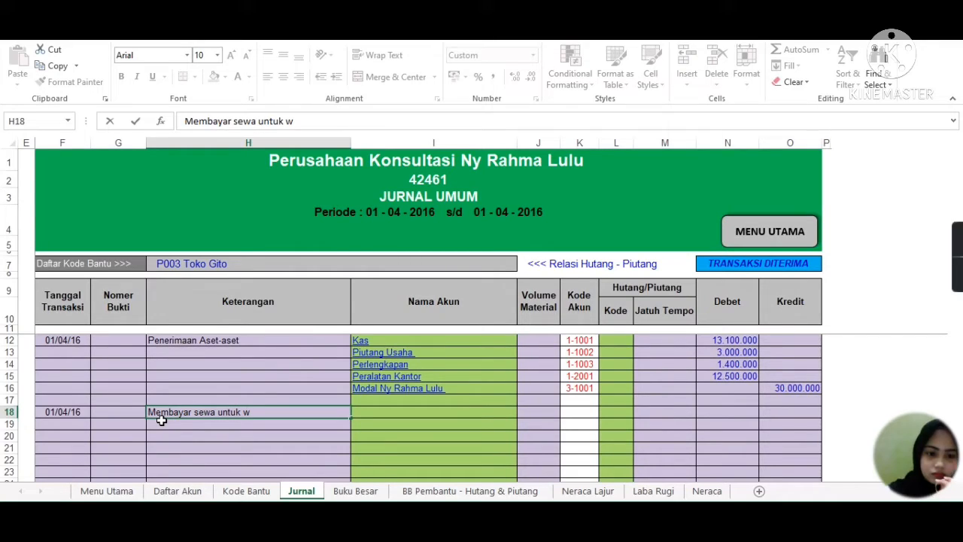
pyautogui.press('BackSpace')
pyautogui.write('3 ')
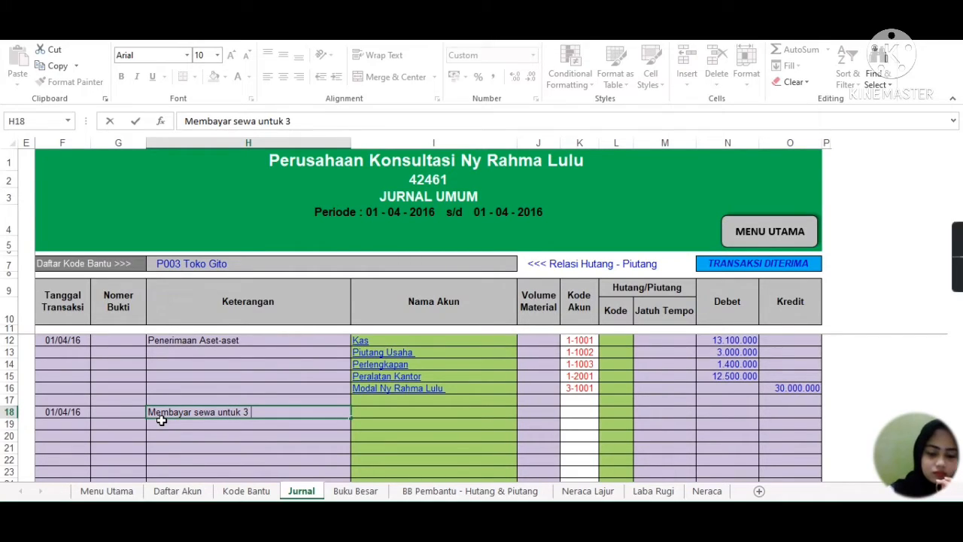
pyautogui.write('bulan')
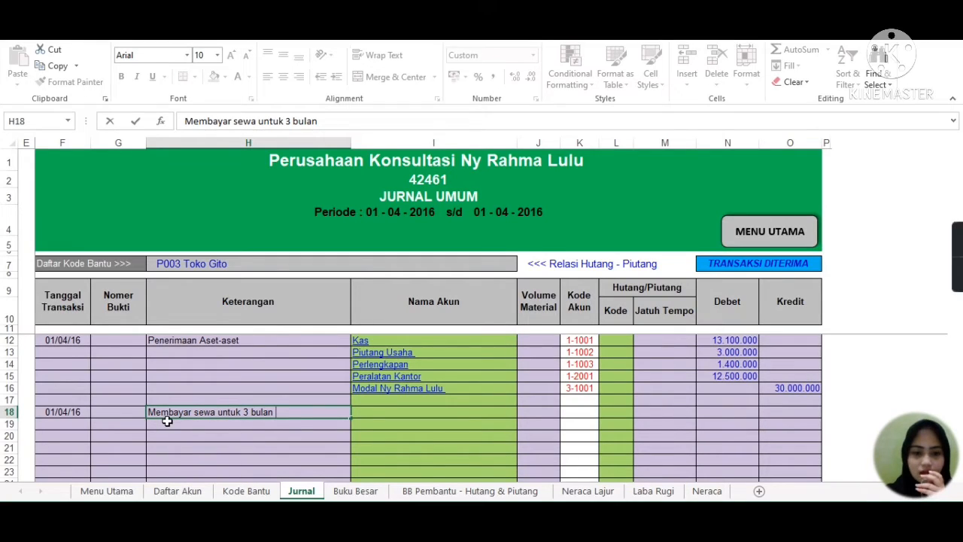
# Set I18's account to Sewa Dibayar Dimuka (code 1-1004), correcting an accidental Kas pick
pyautogui.click(388, 413)
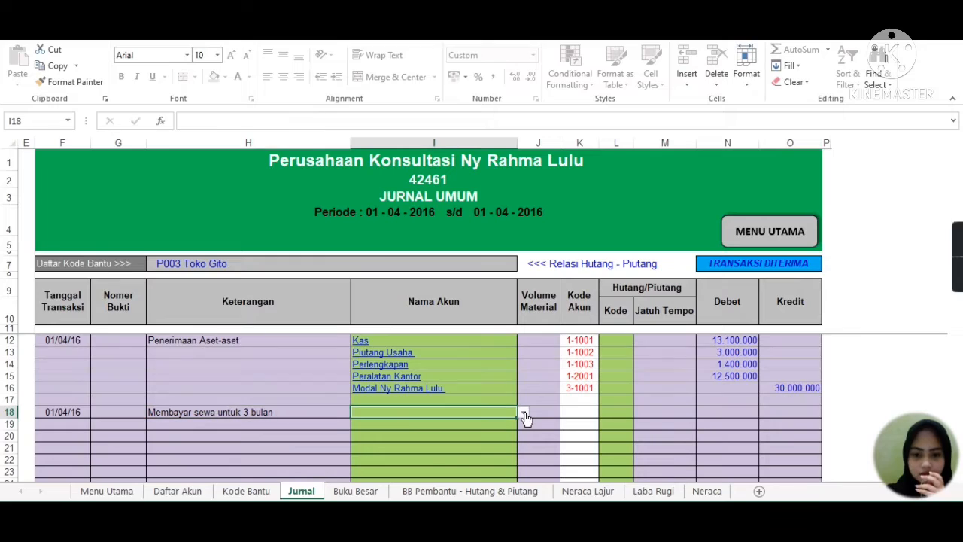
pyautogui.click(524, 416)
pyautogui.scroll(3, 526, 435)
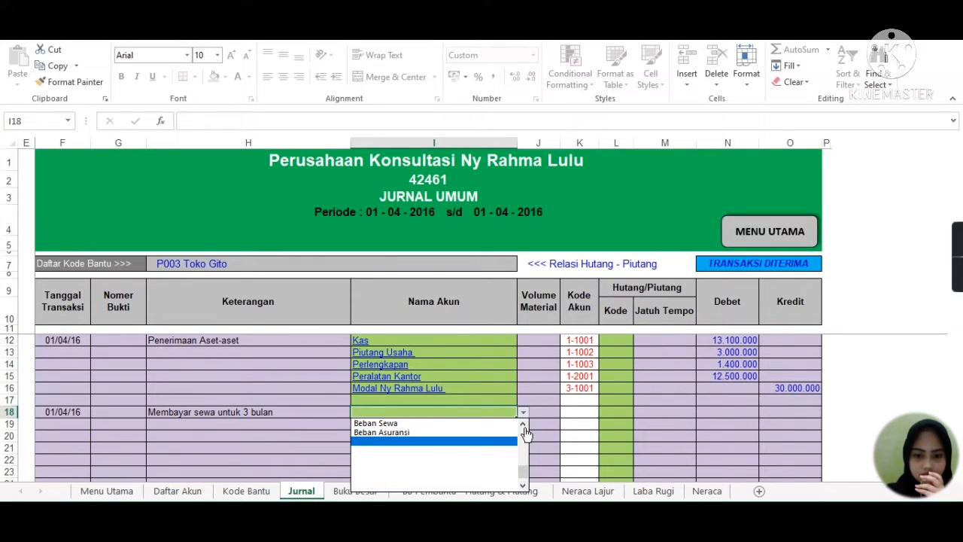
pyautogui.scroll(4, 527, 434)
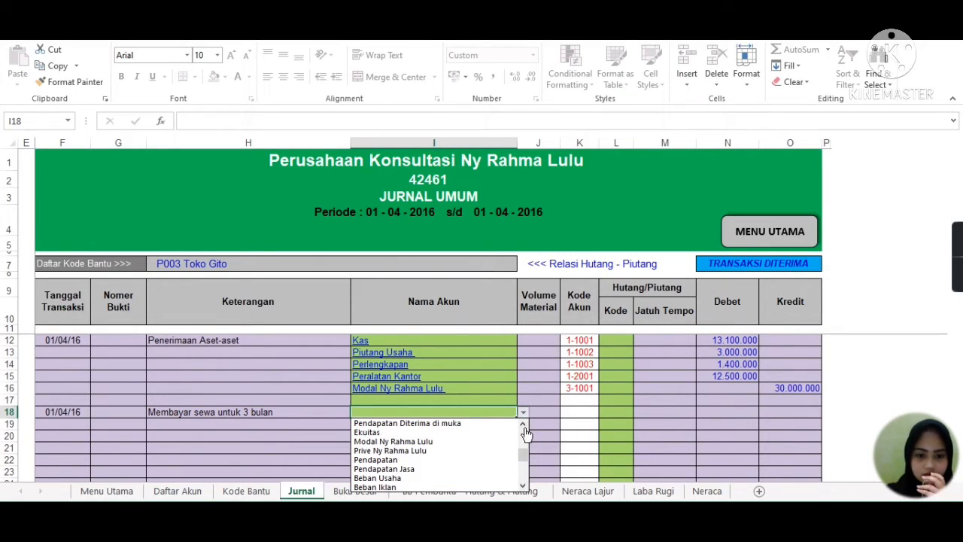
pyautogui.scroll(6, 527, 435)
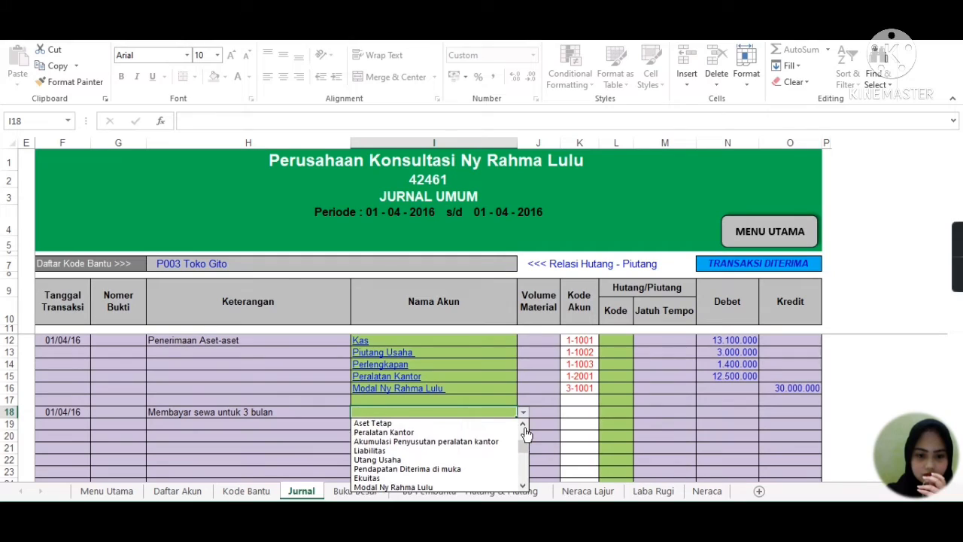
pyautogui.scroll(2, 527, 434)
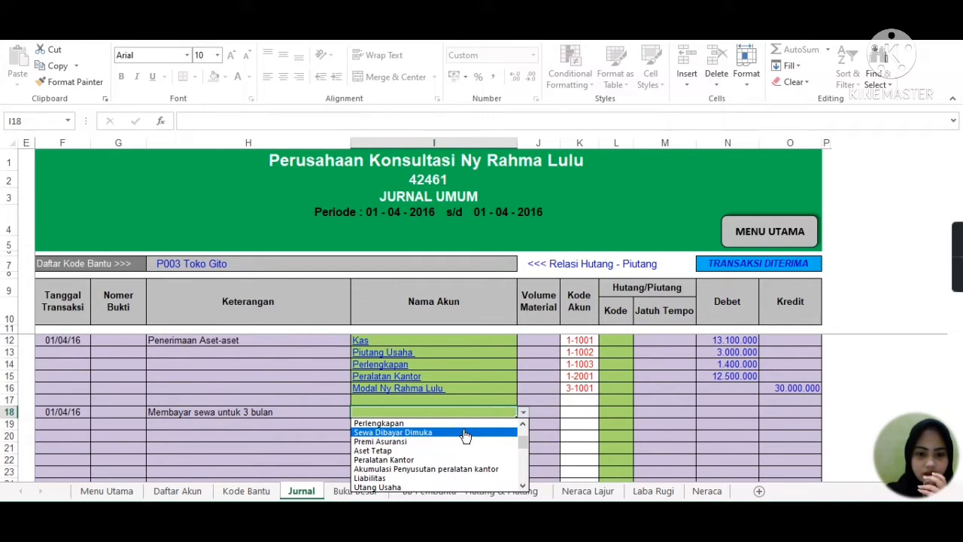
pyautogui.click(464, 432)
pyautogui.click(524, 424)
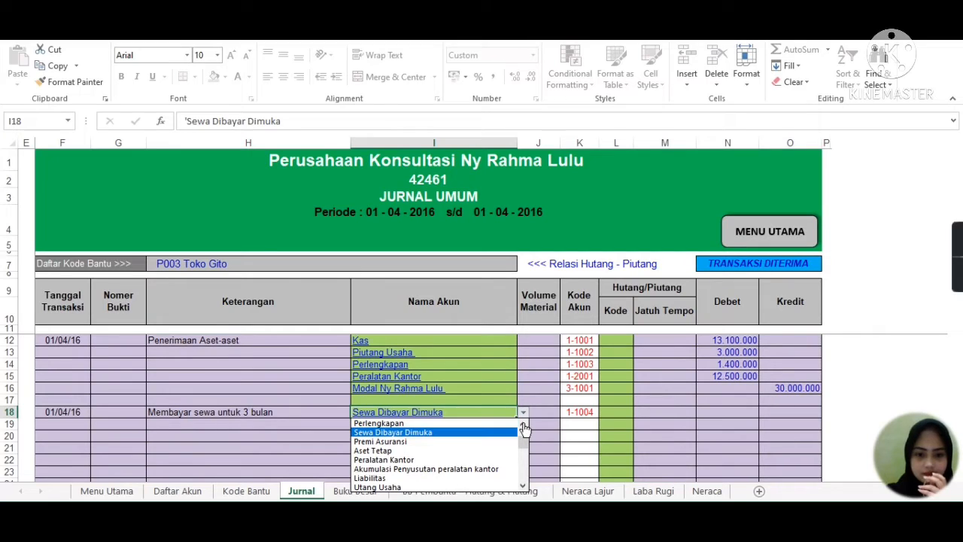
pyautogui.scroll(4, 525, 442)
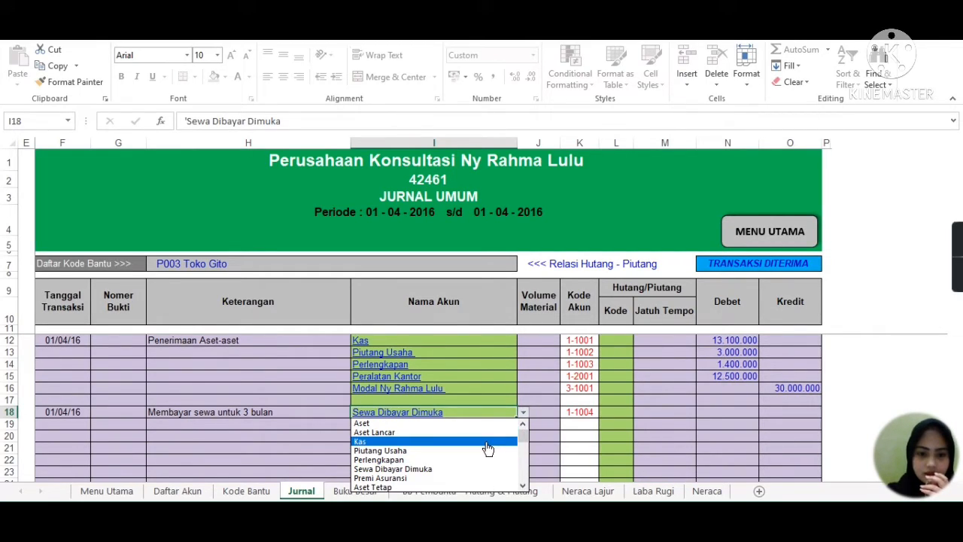
pyautogui.click(485, 443)
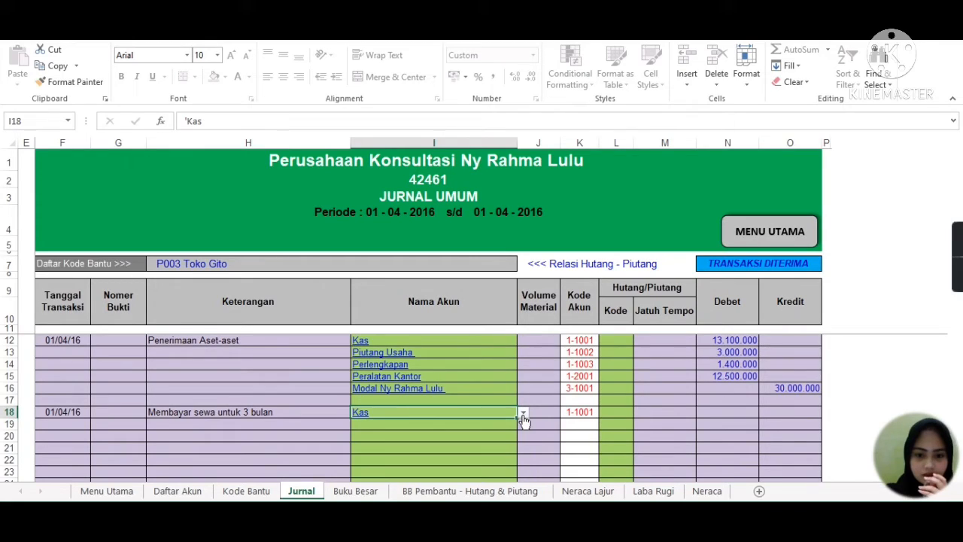
pyautogui.click(523, 413)
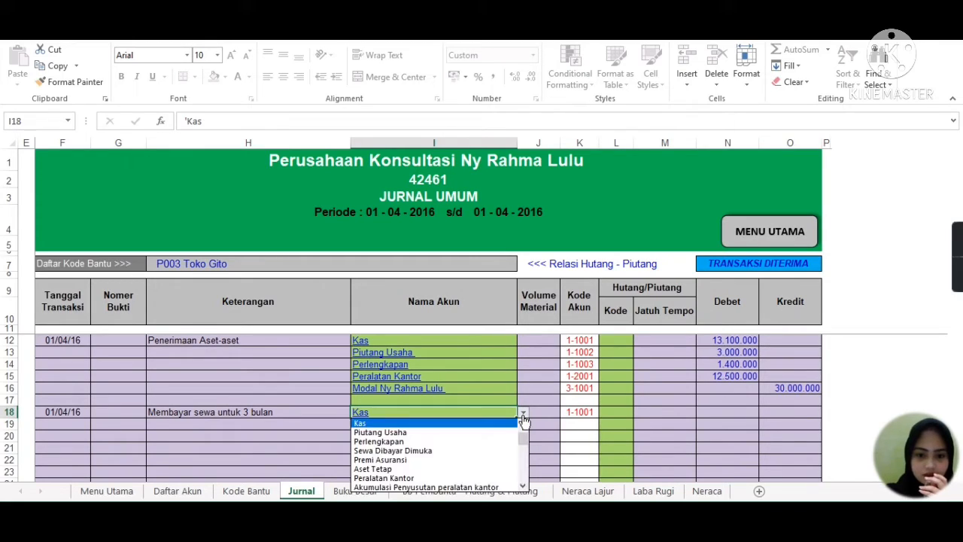
pyautogui.click(457, 451)
pyautogui.press('Return')
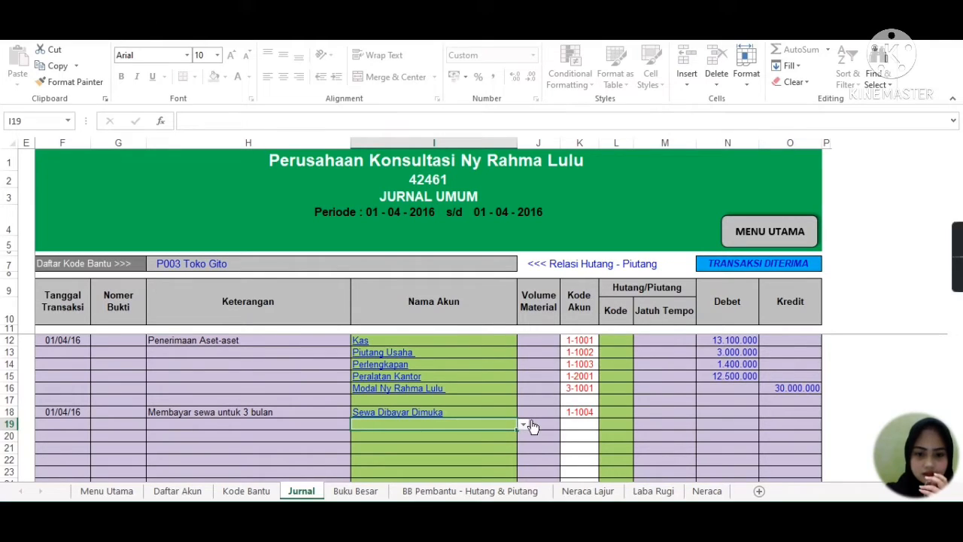
# Choose Kas as the credit account in row 19 from the account dropdown
pyautogui.click(524, 426)
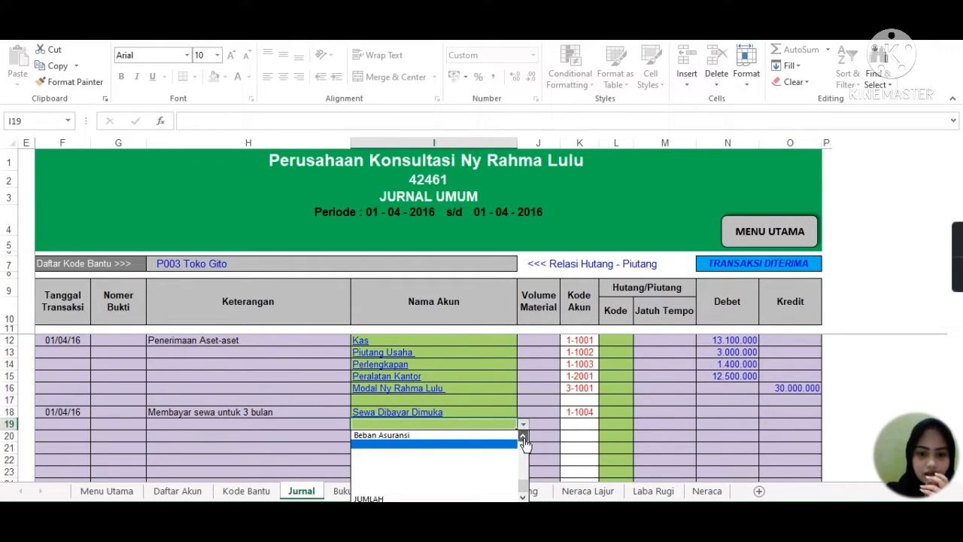
pyautogui.click(523, 436)
pyautogui.click(523, 436)
pyautogui.click(523, 437)
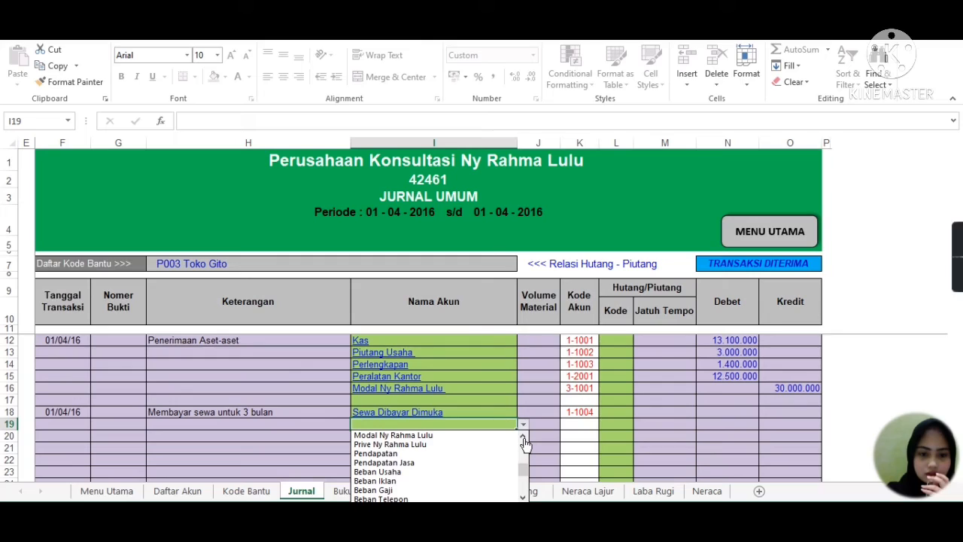
pyautogui.click(523, 437)
pyautogui.click(523, 437)
pyautogui.click(523, 437)
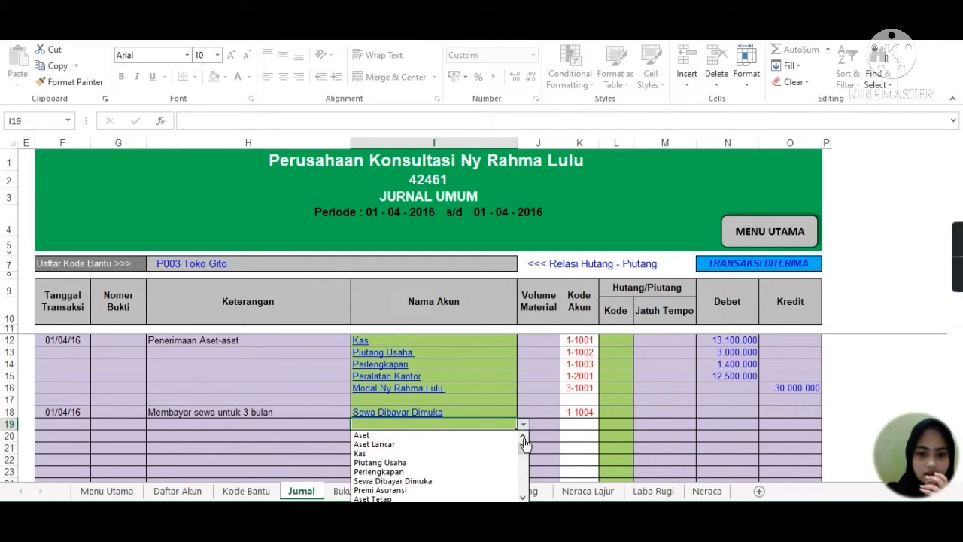
pyautogui.click(423, 455)
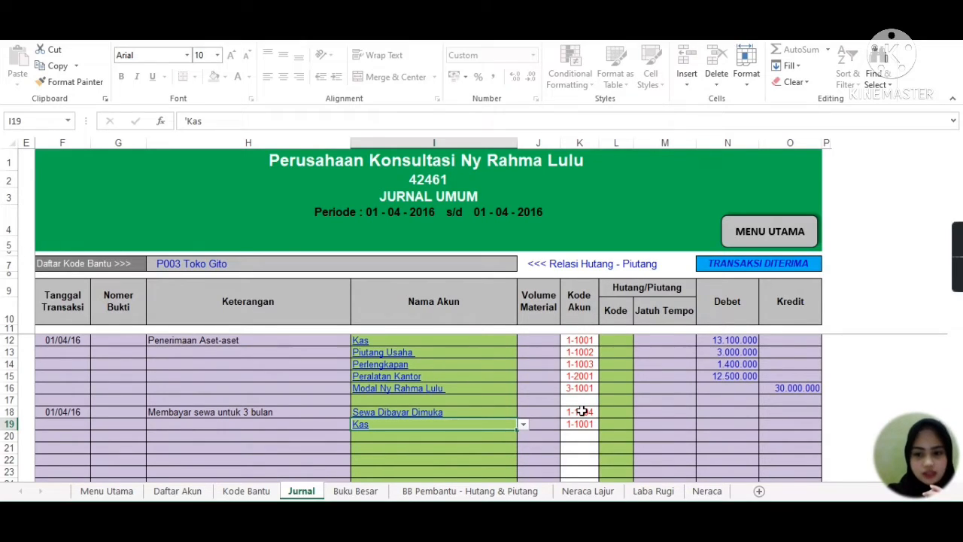
# Enter 4800000 as the debit in N18 and as the credit in O19
pyautogui.click(723, 409)
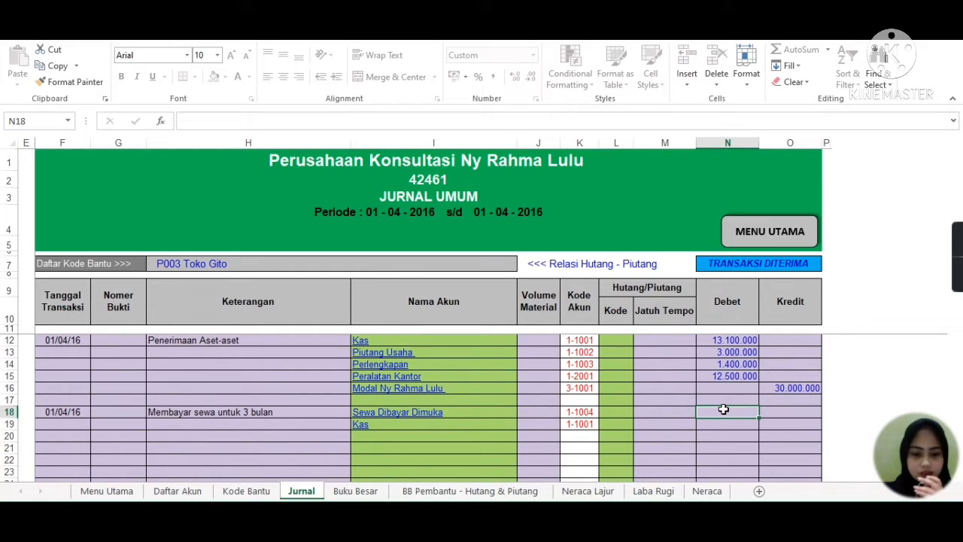
pyautogui.write('4800000')
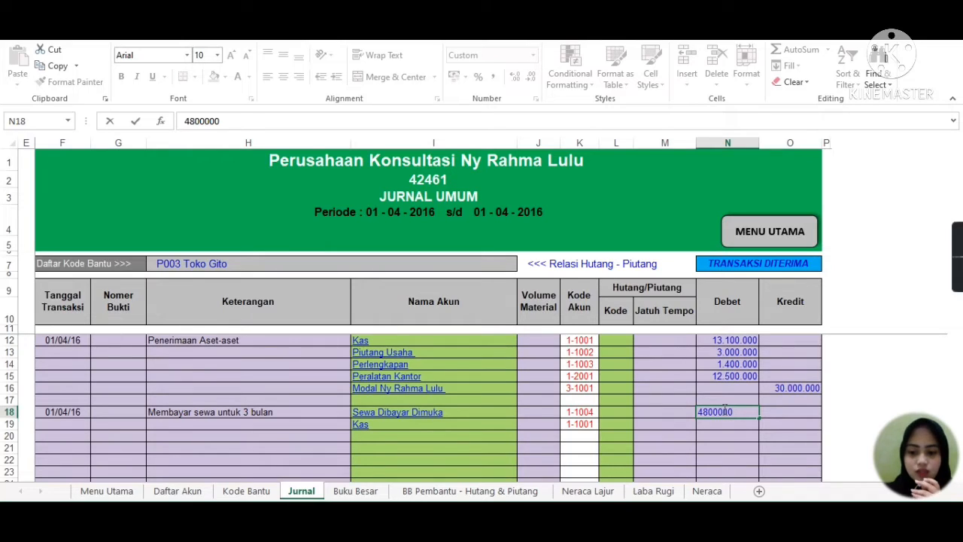
pyautogui.press('Return')
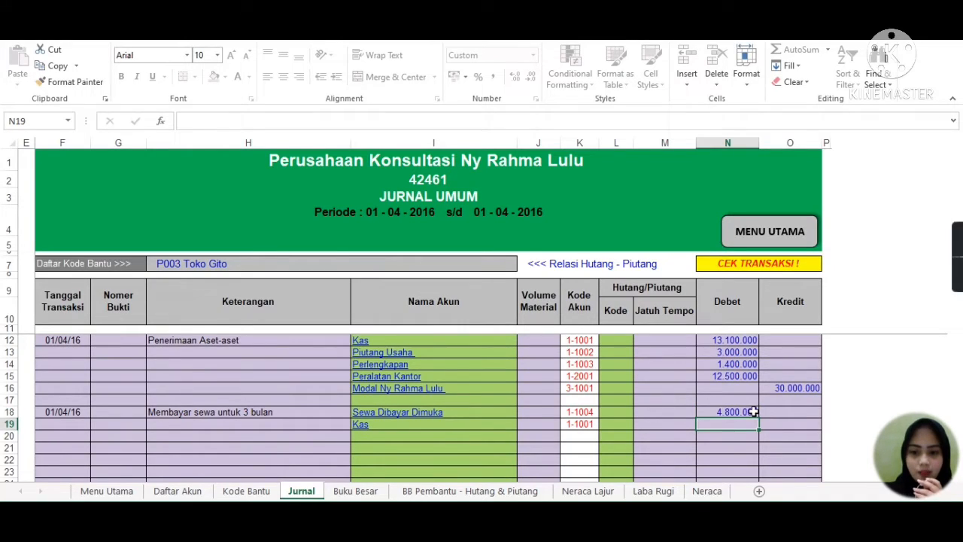
pyautogui.click(774, 427)
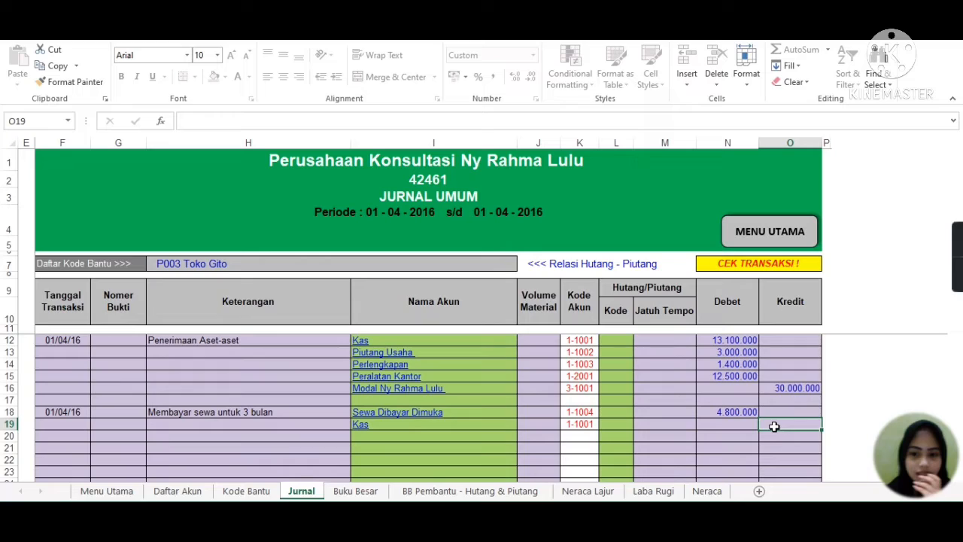
pyautogui.write('4800000')
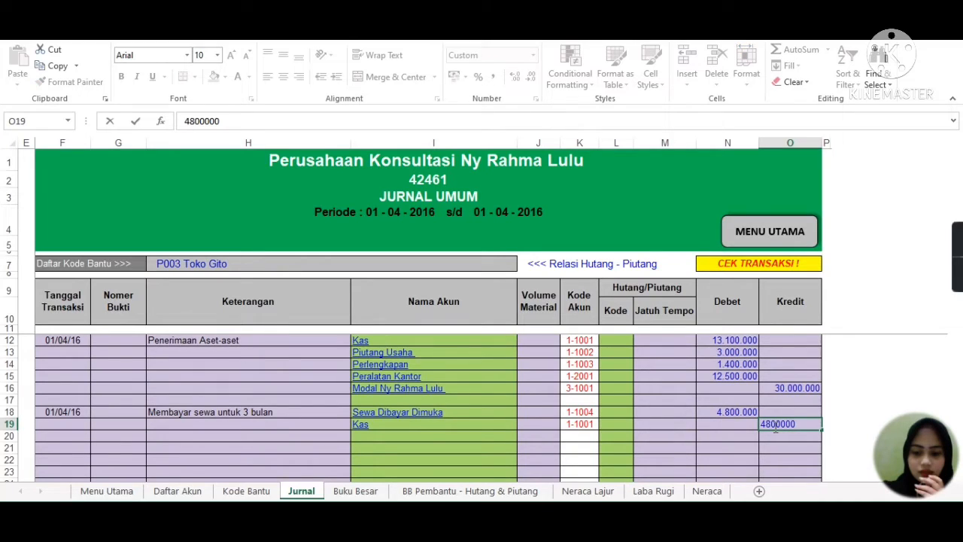
pyautogui.press('Return')
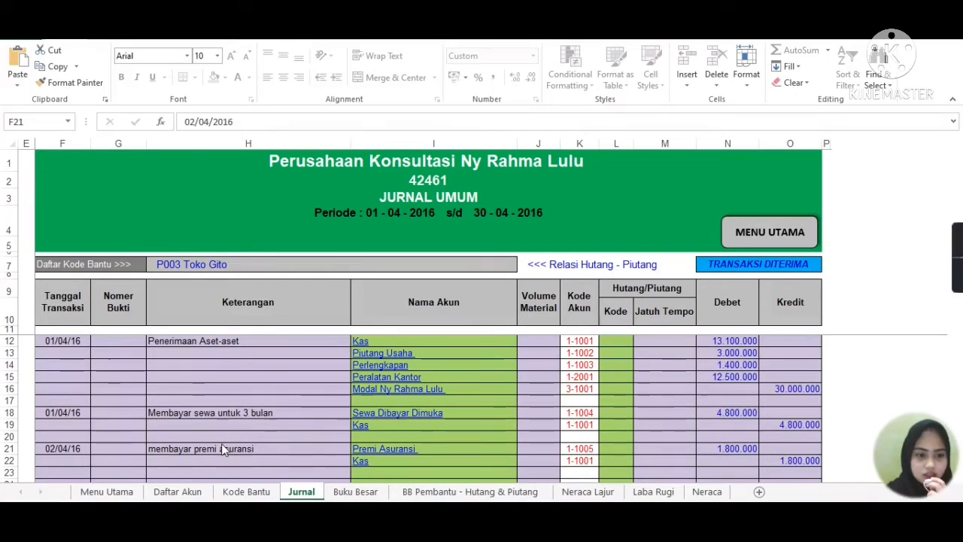
# Review the 02/04/16 insurance entry's description and its 1.800.000 debit and Kas credit, then move down
pyautogui.click(69, 448)
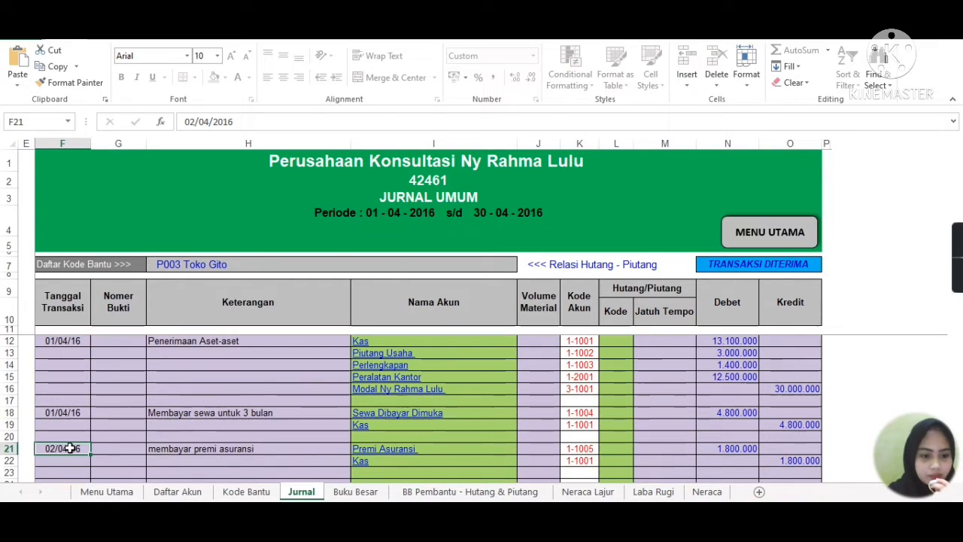
pyautogui.click(173, 449)
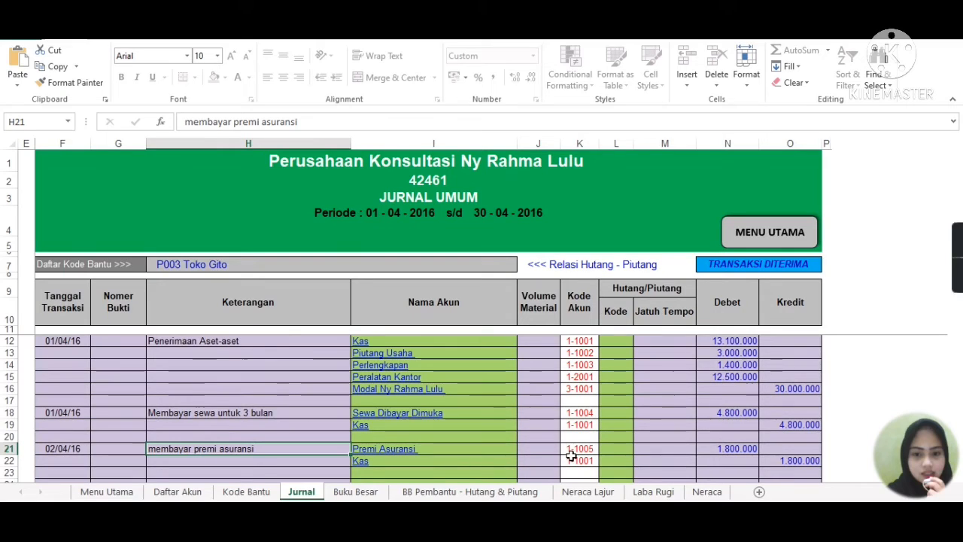
pyautogui.click(748, 449)
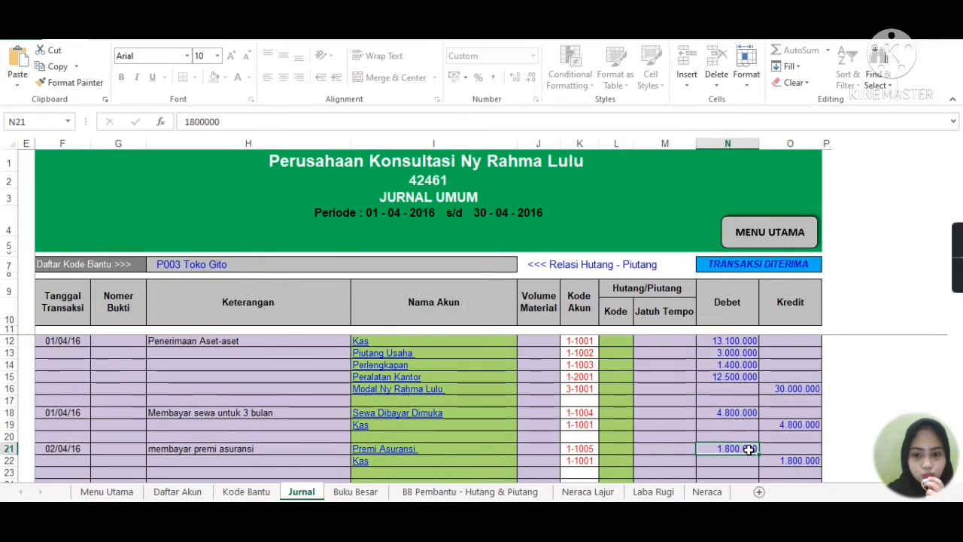
pyautogui.click(790, 460)
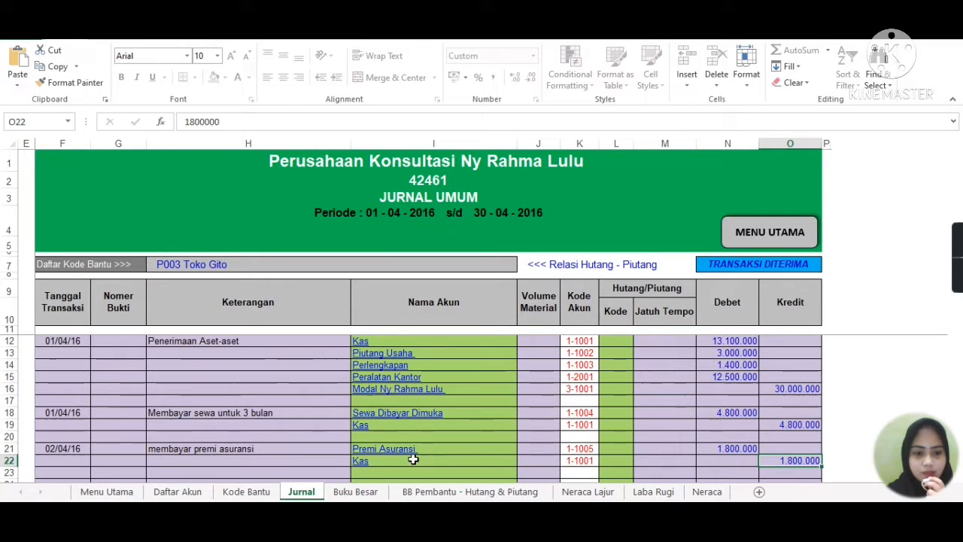
pyautogui.click(64, 449)
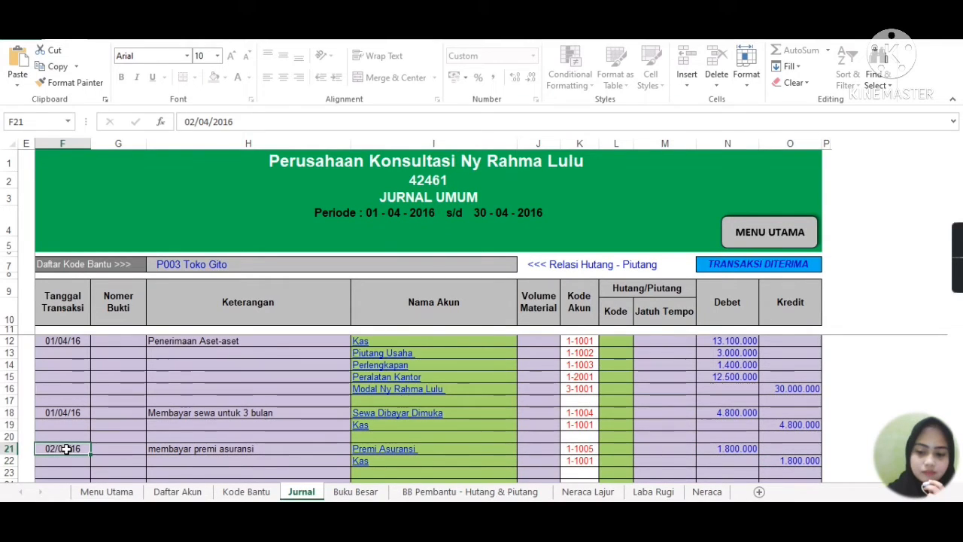
pyautogui.press('Down')
pyautogui.press('Down')
pyautogui.press('Down')
pyautogui.press('Down')
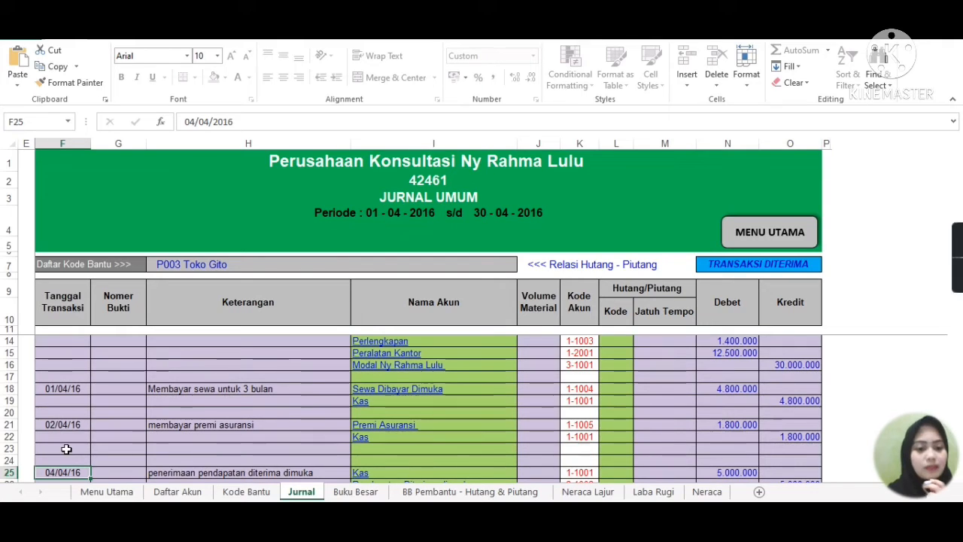
# Check the 04/04/16 entry's description and its 5.000.000 credit to Pendapatan Diterima di muka
pyautogui.click(161, 473)
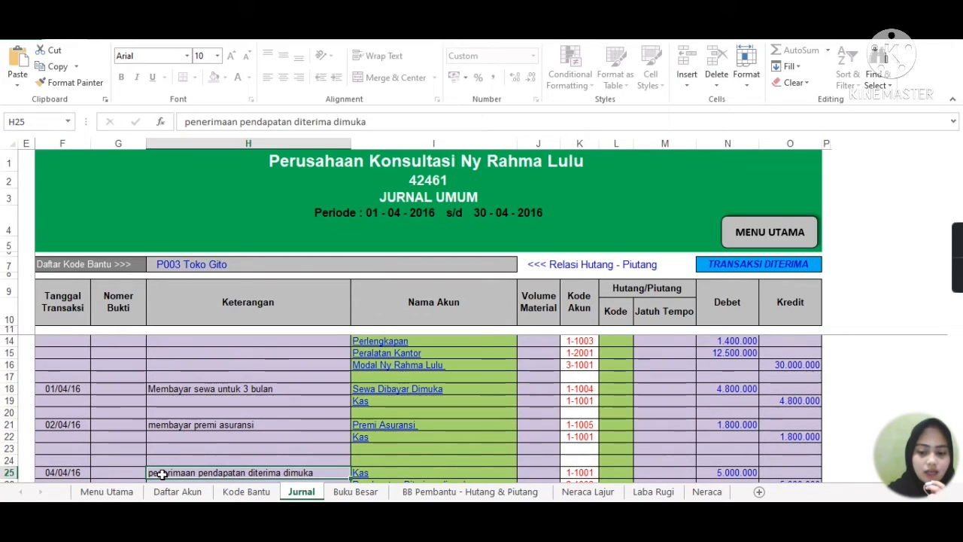
pyautogui.scroll(-1, 312, 445)
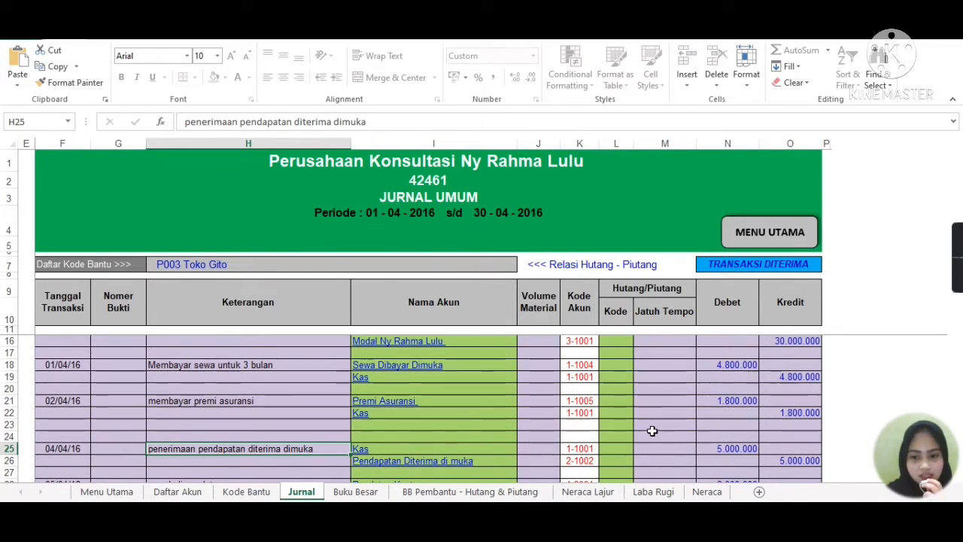
pyautogui.click(777, 460)
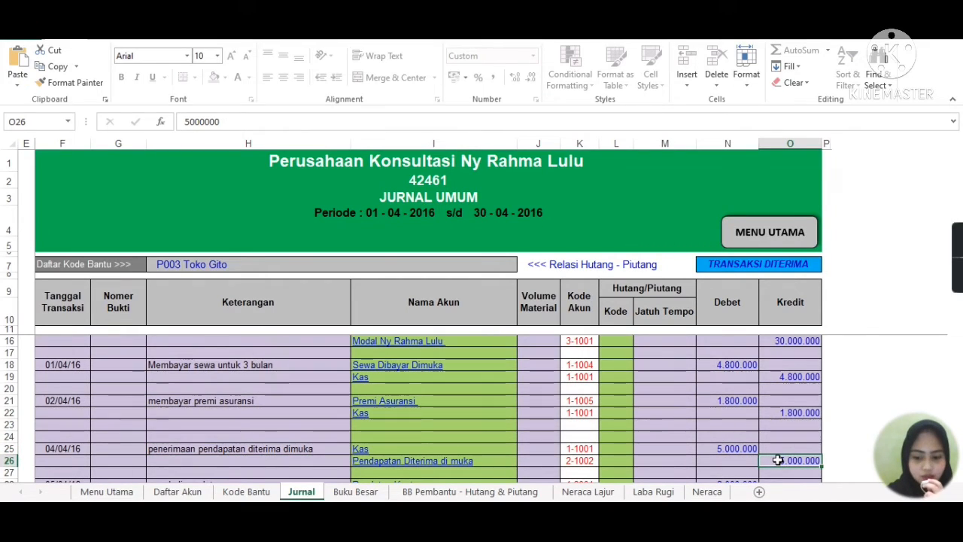
pyautogui.press('Down')
pyautogui.press('Down')
pyautogui.press('Down')
pyautogui.press('Down')
pyautogui.press('Down')
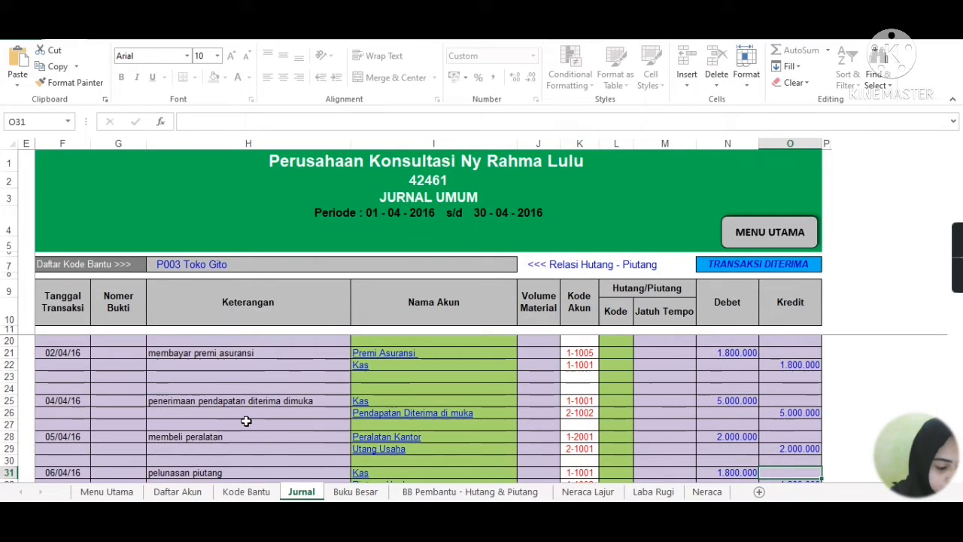
# Inspect the 05/04/16 entry's date, equipment purchase description and Utang Usaha credit account
pyautogui.click(84, 436)
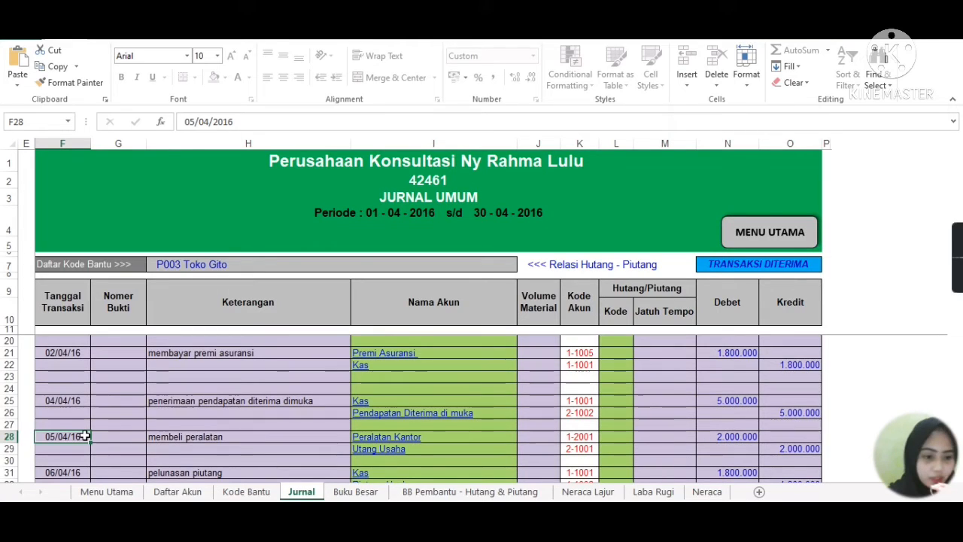
pyautogui.click(165, 436)
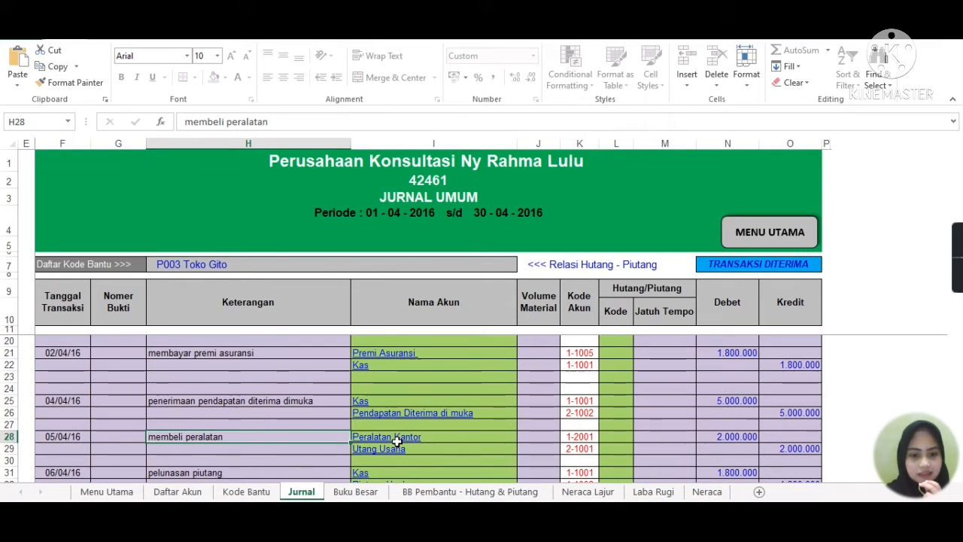
pyautogui.click(425, 452)
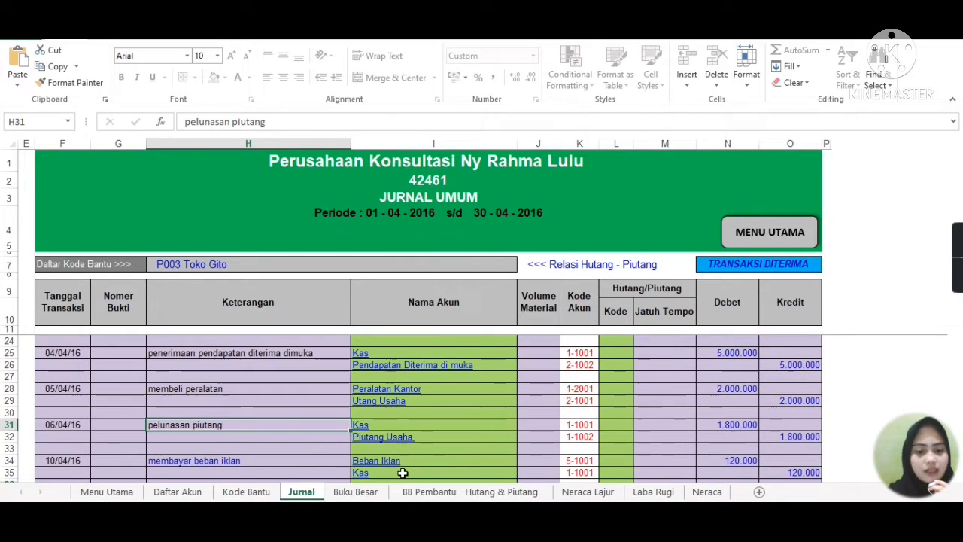
# Scroll to the 12/04/16 receivable entry and check its Pendapatan Jasa credit account
pyautogui.scroll(-2, 67, 474)
pyautogui.click(67, 475)
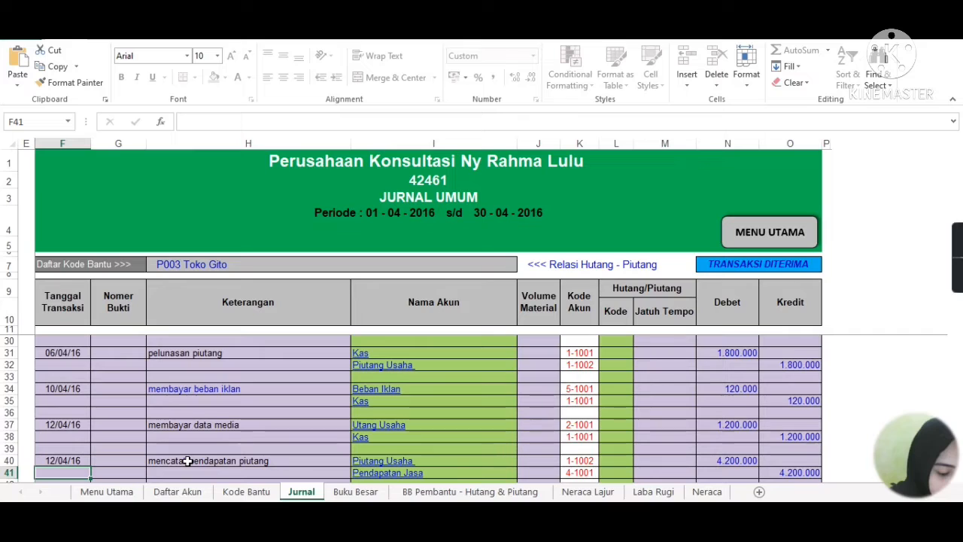
pyautogui.press('Right')
pyautogui.press('Right')
pyautogui.press('Right')
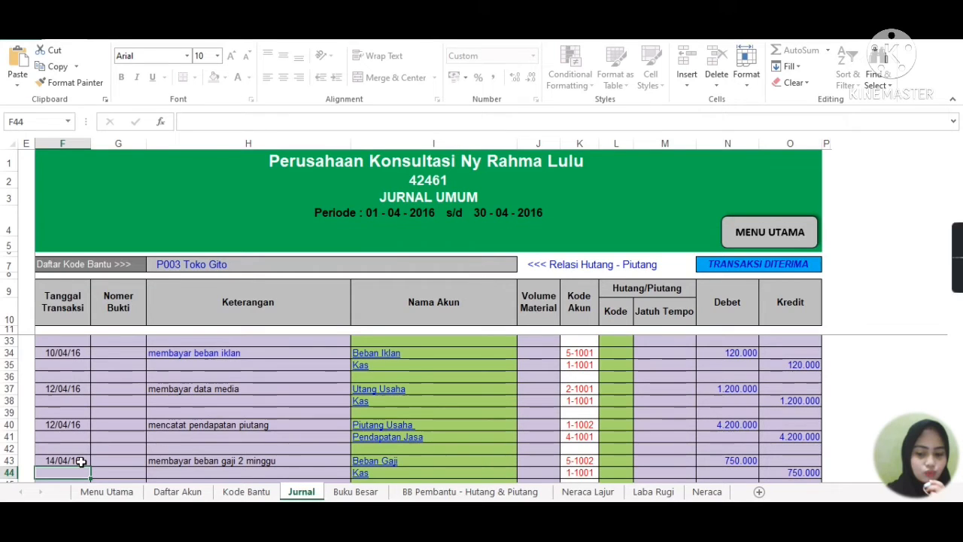
# Scroll down and select the 17/04/16 entry's date in F46
pyautogui.scroll(-4, 81, 462)
pyautogui.click(63, 364)
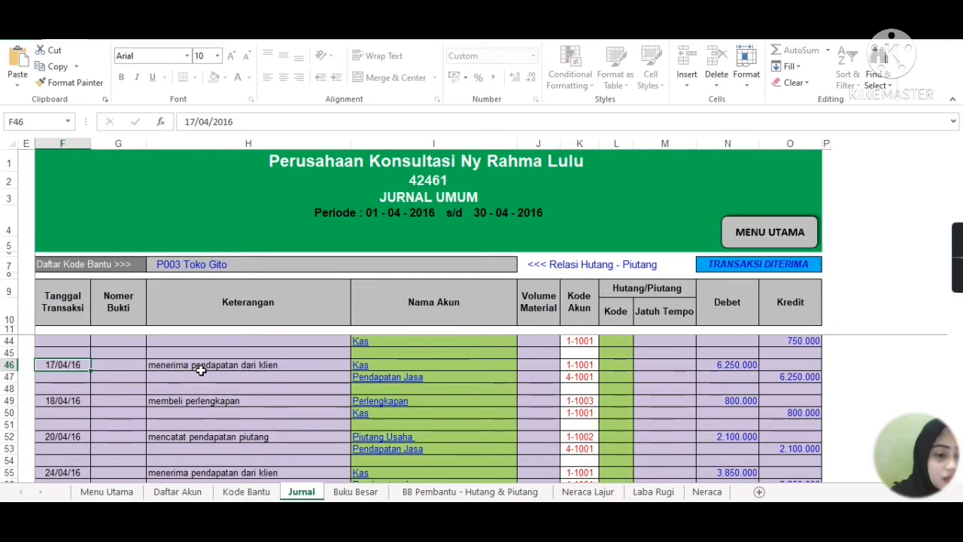
# Check the supplies purchase description and Perlengkapan debit, then select the 20/04 entry's date
pyautogui.click(195, 405)
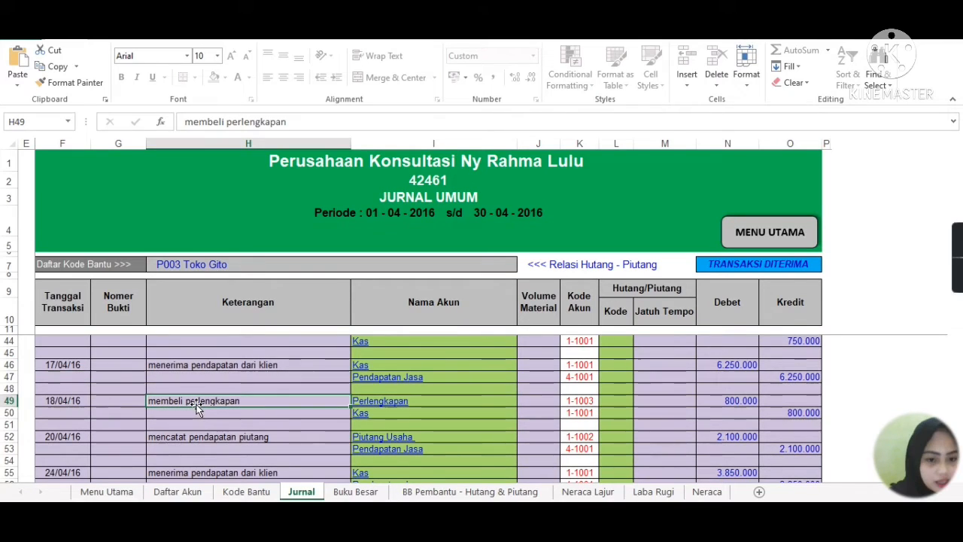
pyautogui.click(421, 400)
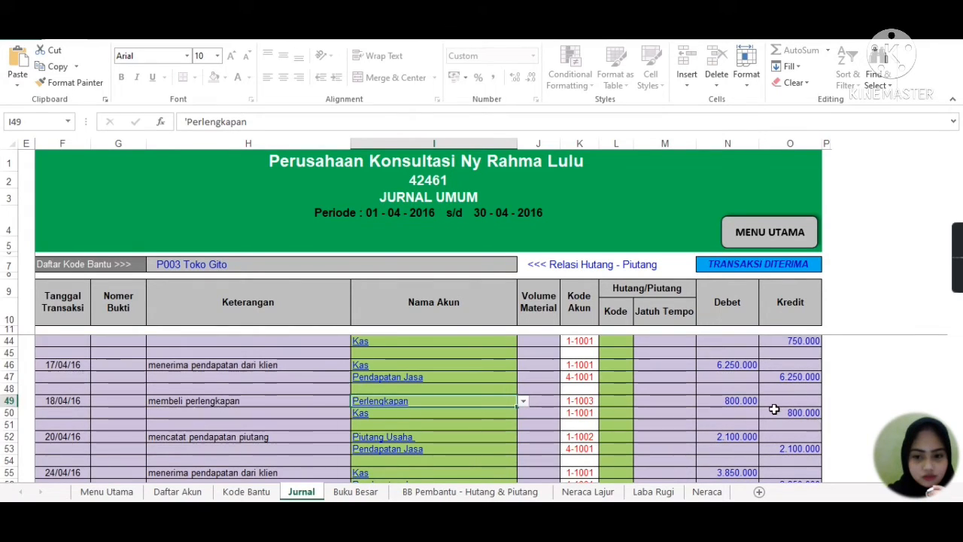
pyautogui.click(62, 437)
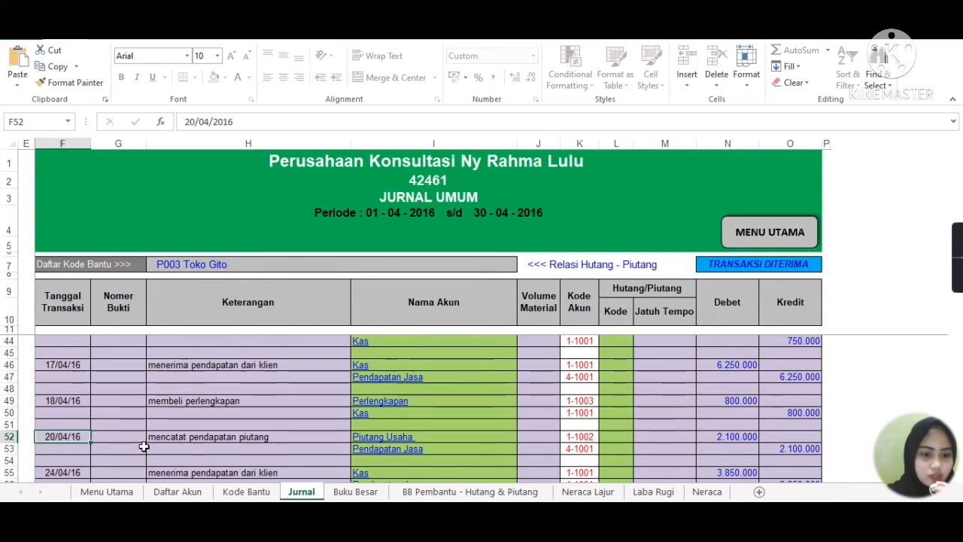
# Scroll to the 24/04 entry and step down past the 30/04 electricity entry to F69
pyautogui.scroll(-1, 101, 441)
pyautogui.click(82, 440)
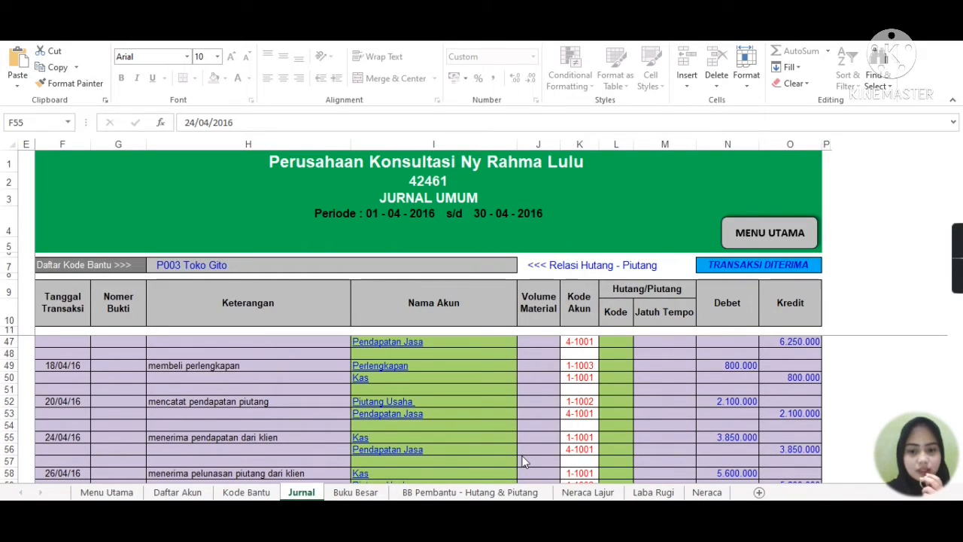
pyautogui.click(726, 437)
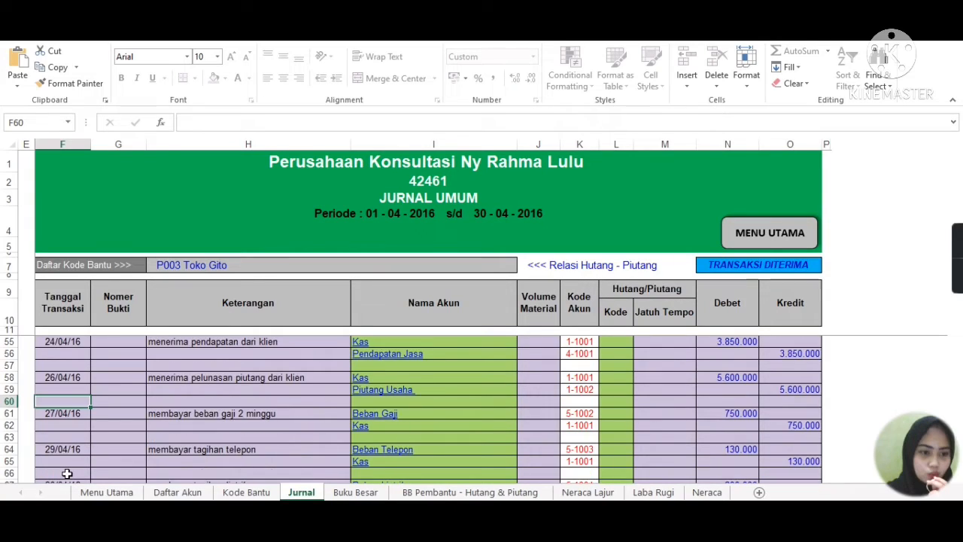
pyautogui.press('Down')
pyautogui.press('Down')
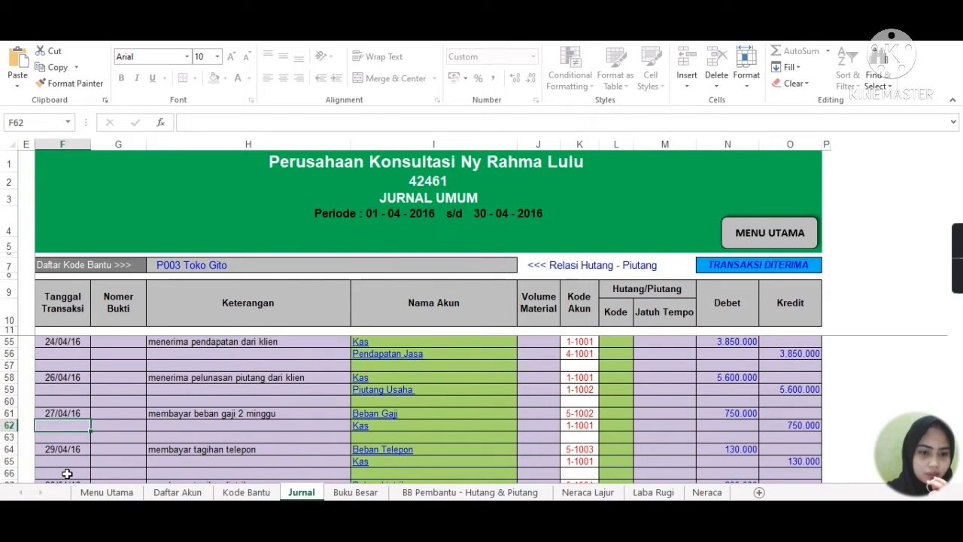
pyautogui.press('Down')
pyautogui.press('Down')
pyautogui.press('Down')
pyautogui.press('Down')
pyautogui.press('Down')
pyautogui.press('Down')
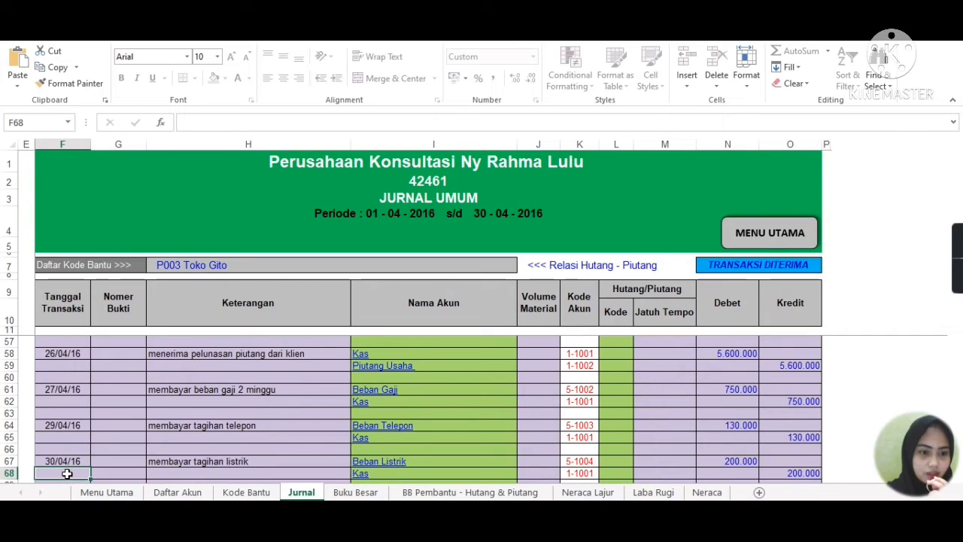
pyautogui.press('Down')
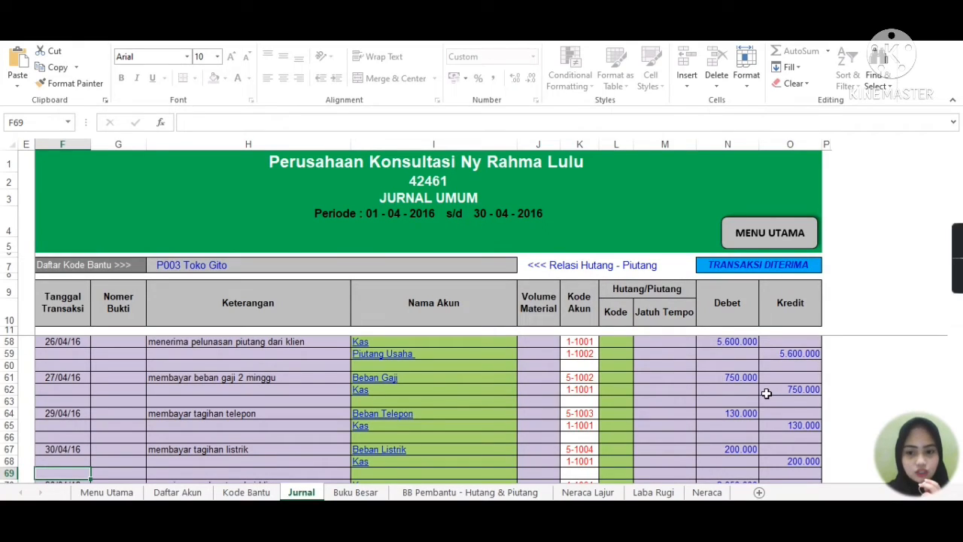
pyautogui.click(59, 425)
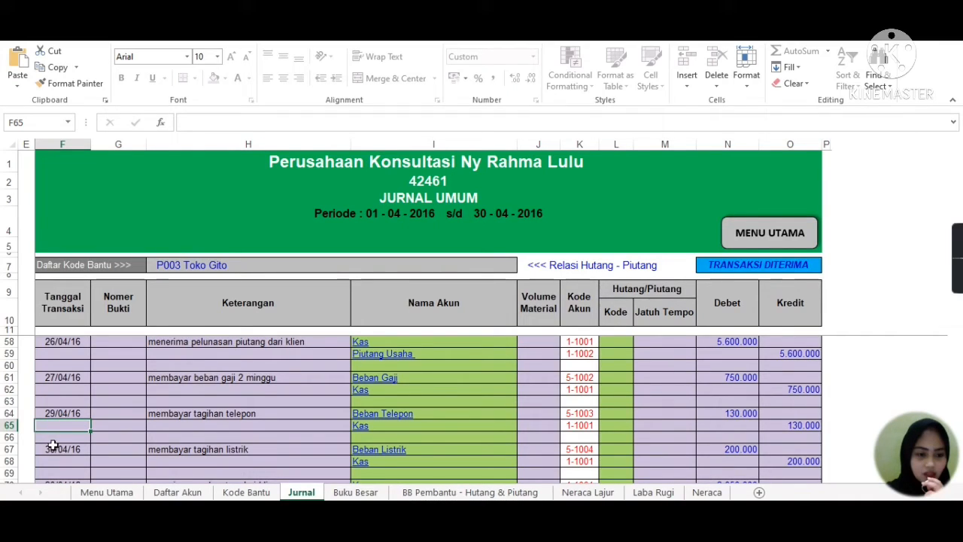
pyautogui.press('Down')
pyautogui.press('Down')
pyautogui.press('Down')
pyautogui.press('Down')
pyautogui.press('Down')
pyautogui.press('Down')
pyautogui.press('Down')
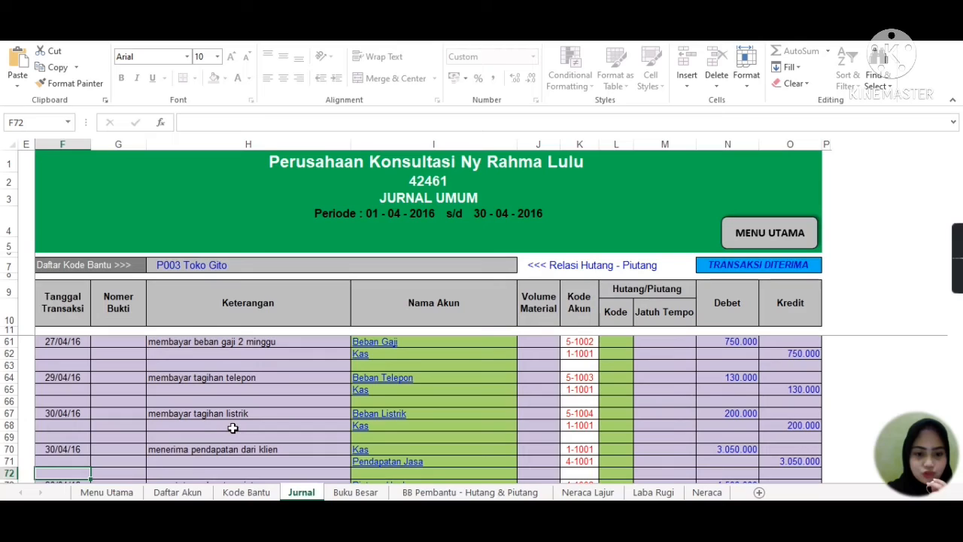
pyautogui.click(72, 452)
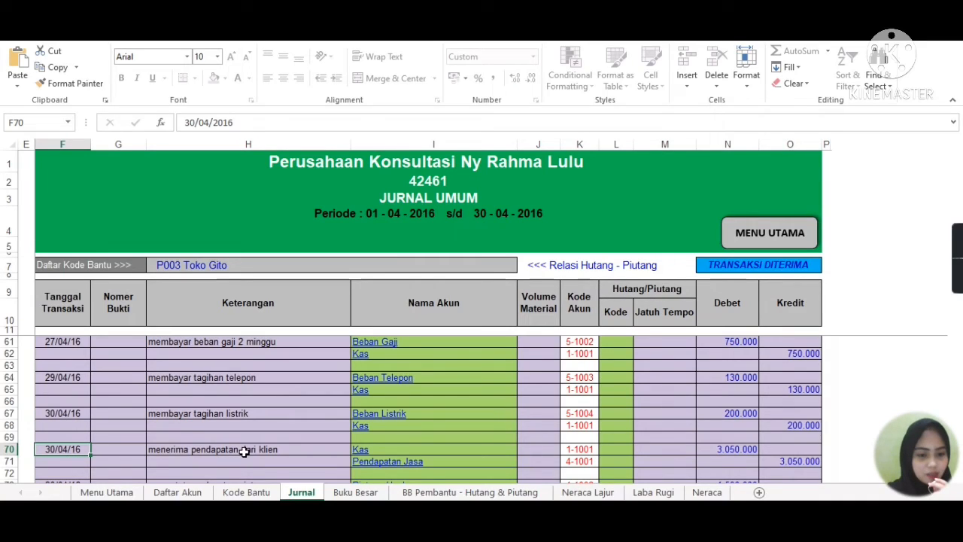
# Check the Kas account and 3.050.000 Pendapatan Jasa credit, then jump to the journal's end
pyautogui.click(381, 450)
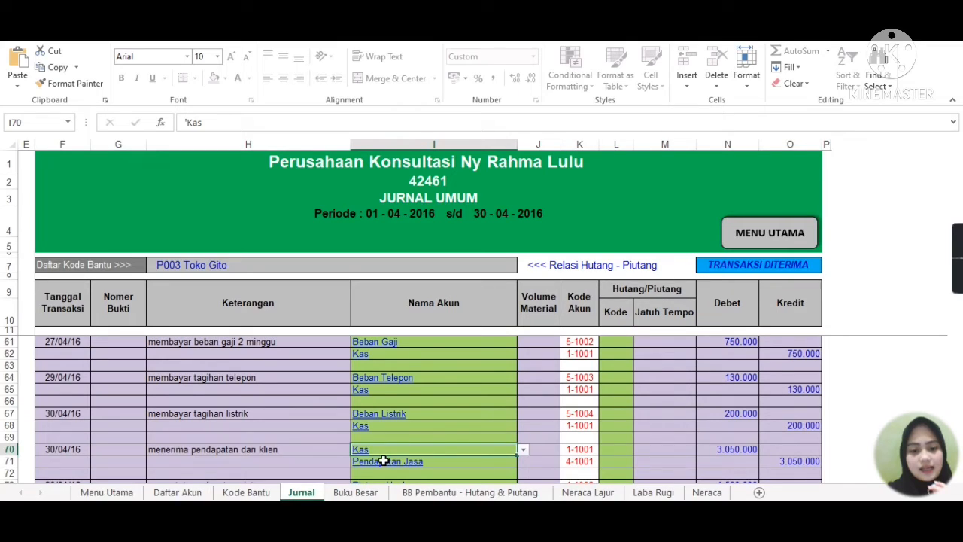
pyautogui.click(781, 461)
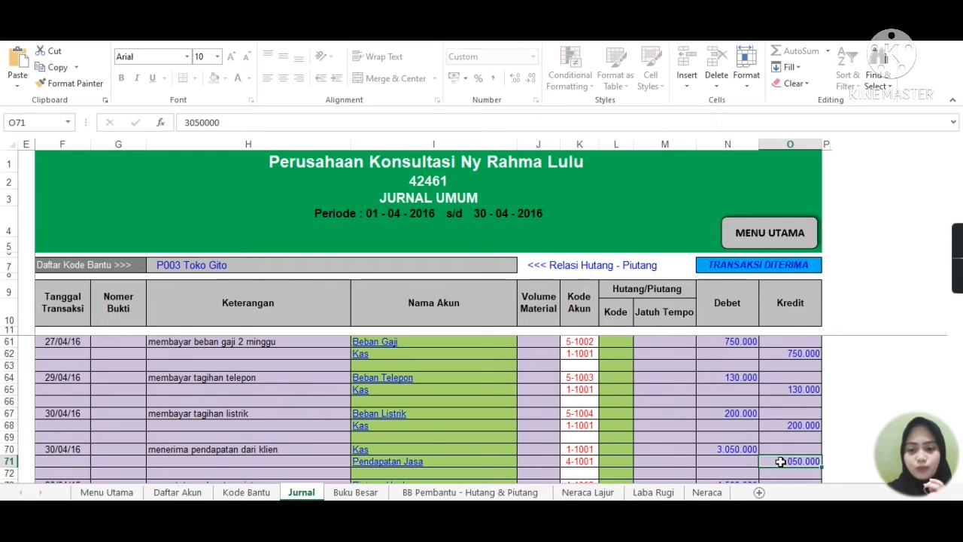
pyautogui.press('Down')
pyautogui.press('Down')
pyautogui.press('Down')
pyautogui.press('Down')
pyautogui.press('Down')
pyautogui.press('Down')
pyautogui.press('Down')
pyautogui.press('Down')
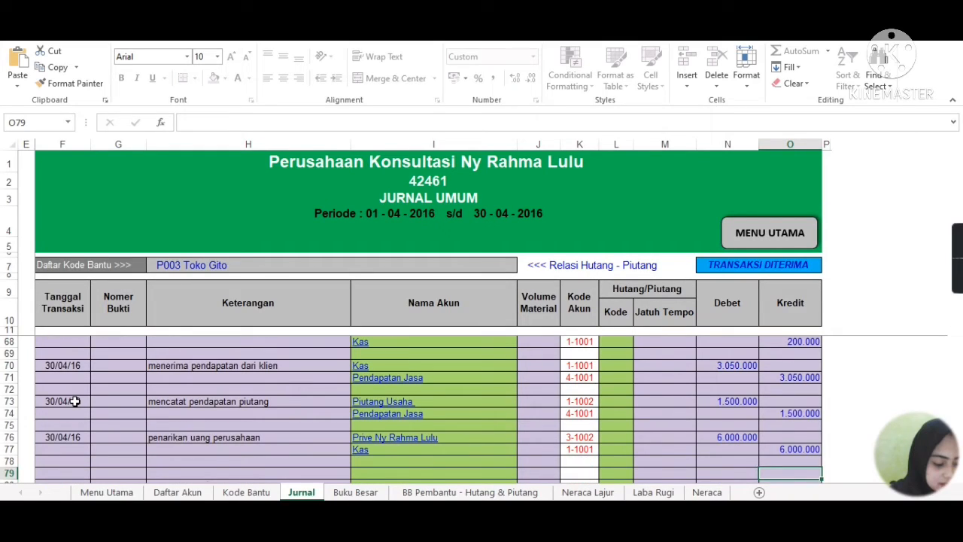